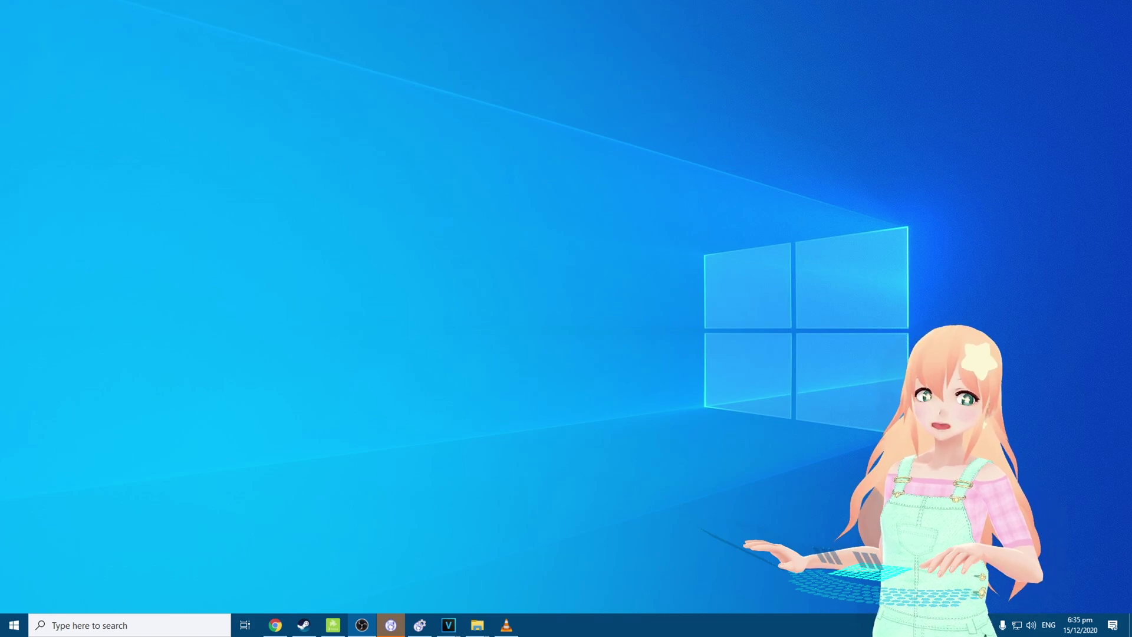
- Switch to VLC media player, play part of the Cornelia.mp4 example, pause it and minimize the player
{"action": "left_click", "coordinate": [506, 625]}
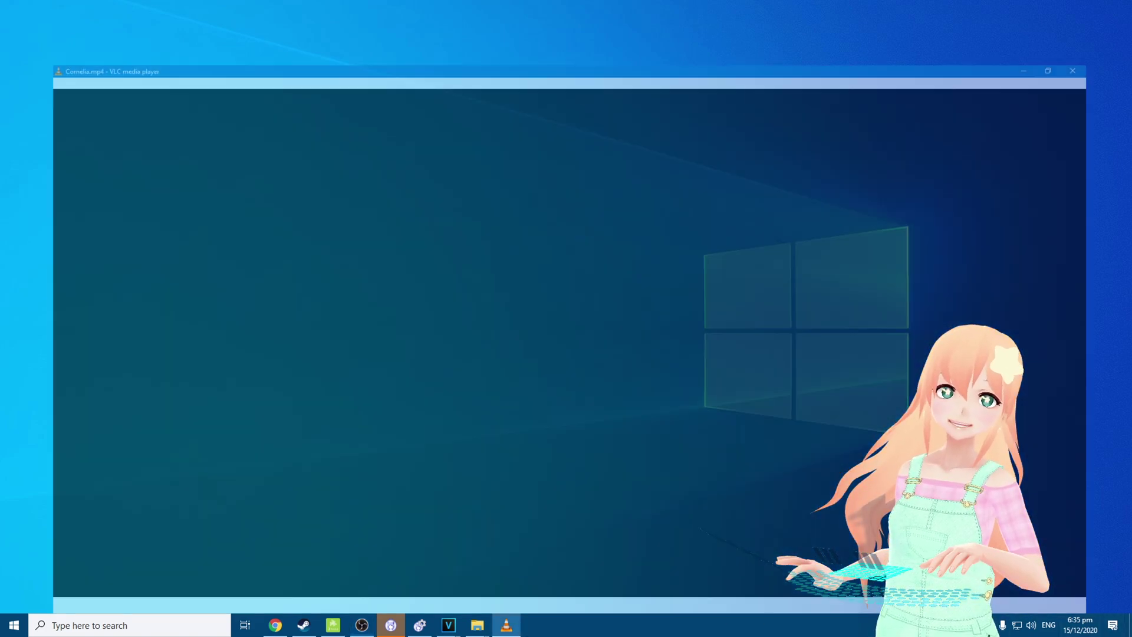
{"action": "left_click", "coordinate": [8, 607]}
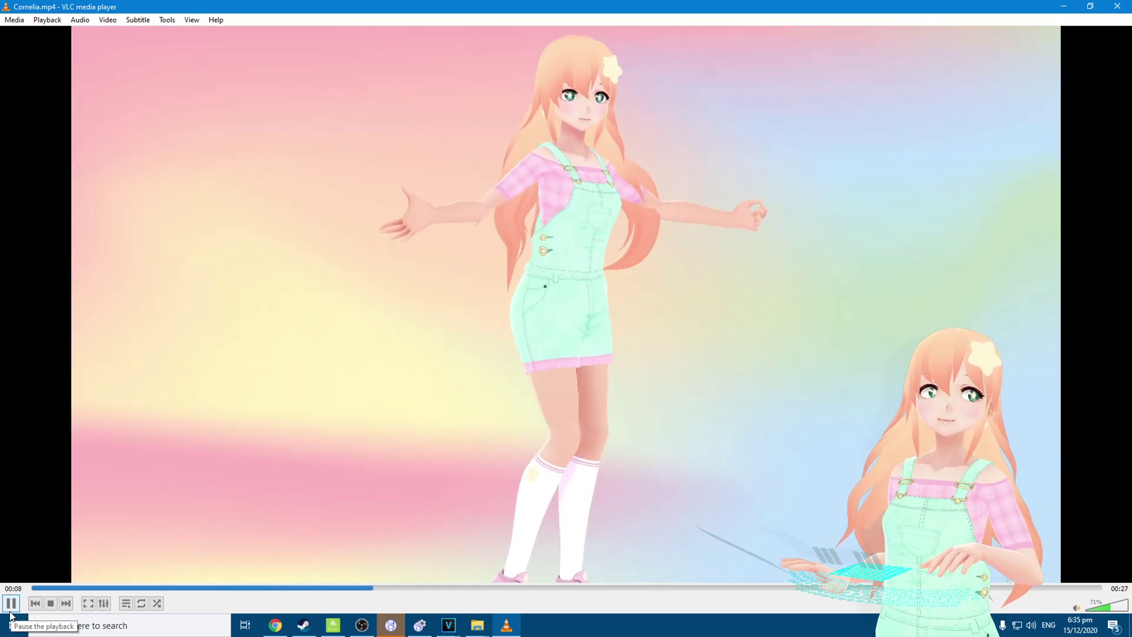
{"action": "left_click", "coordinate": [11, 603]}
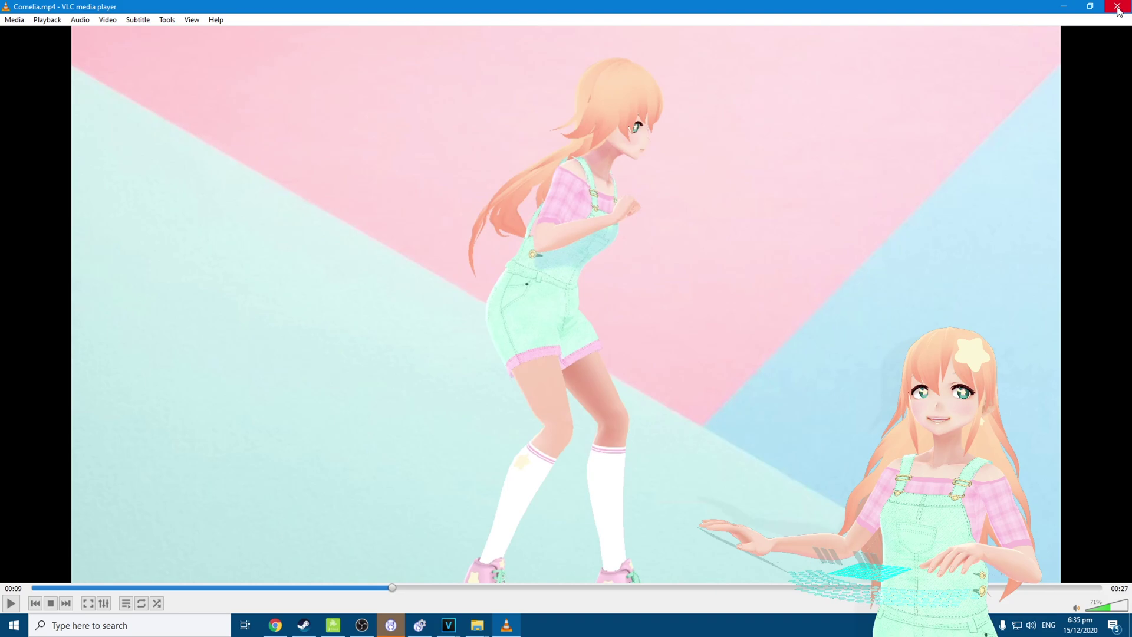
{"action": "left_click_drag", "start_coordinate": [1016, 5], "coordinate": [659, 16]}
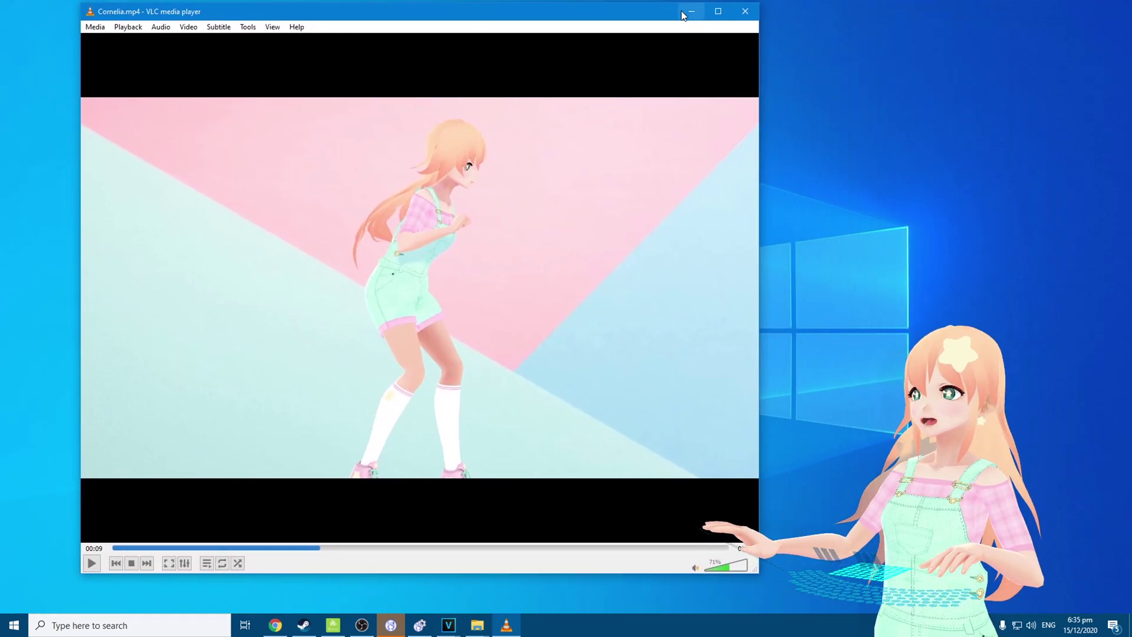
{"action": "left_click_drag", "start_coordinate": [637, 14], "coordinate": [765, 35]}
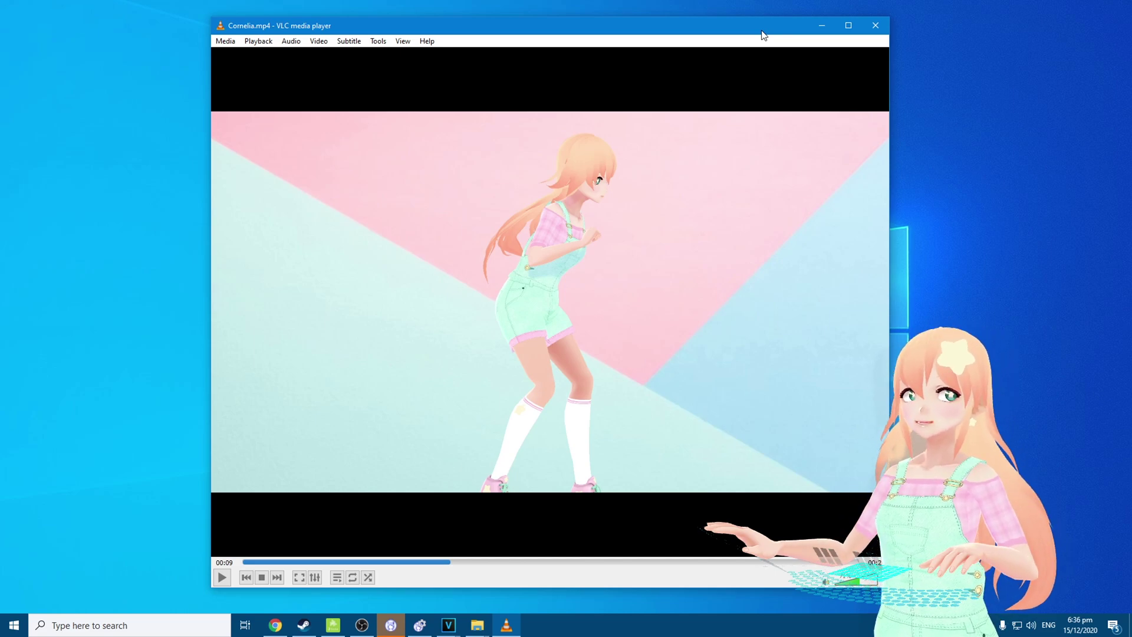
{"action": "left_click", "coordinate": [821, 27]}
- Switch to 3teneFREE and look over the available motions, facial expressions and effects
{"action": "left_click", "coordinate": [332, 627]}
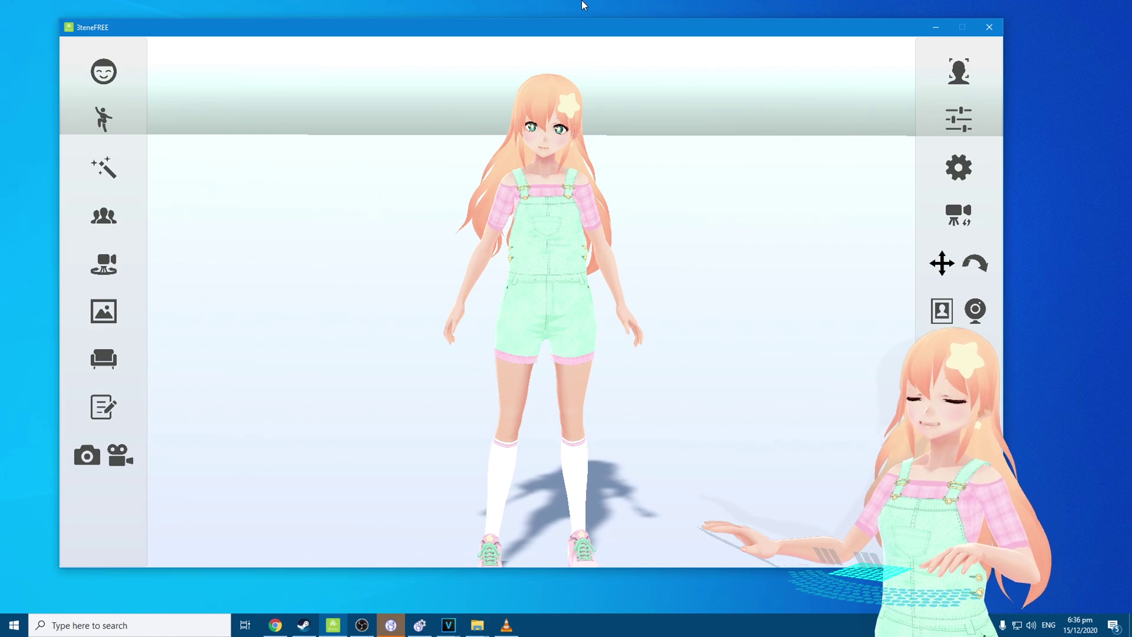
{"action": "left_click", "coordinate": [103, 118]}
{"action": "left_click", "coordinate": [103, 74]}
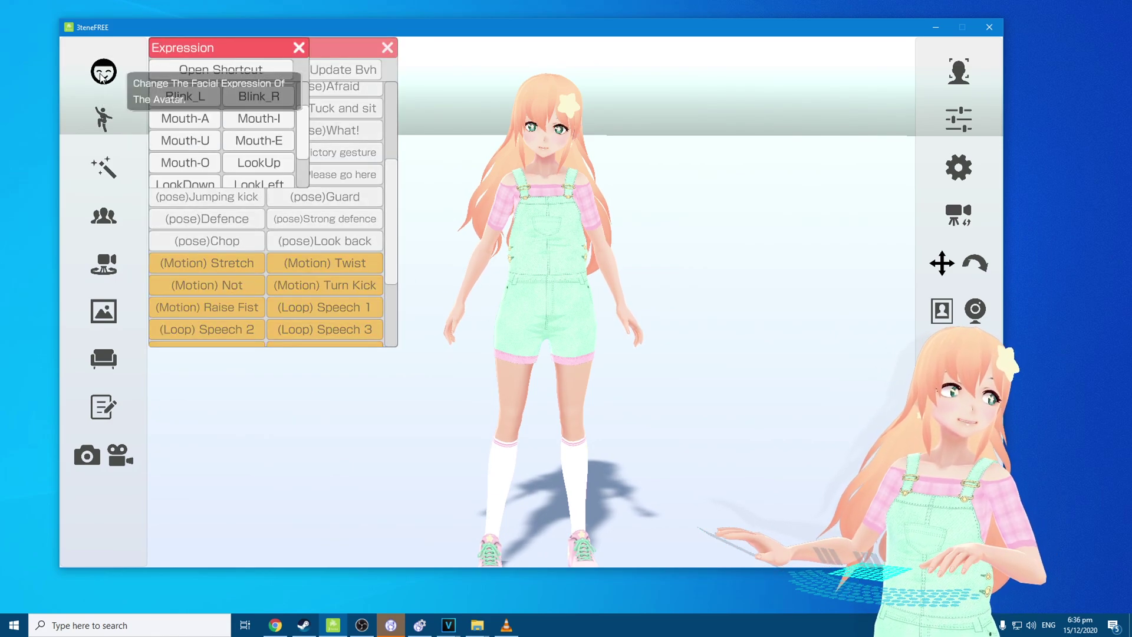
{"action": "left_click", "coordinate": [105, 169]}
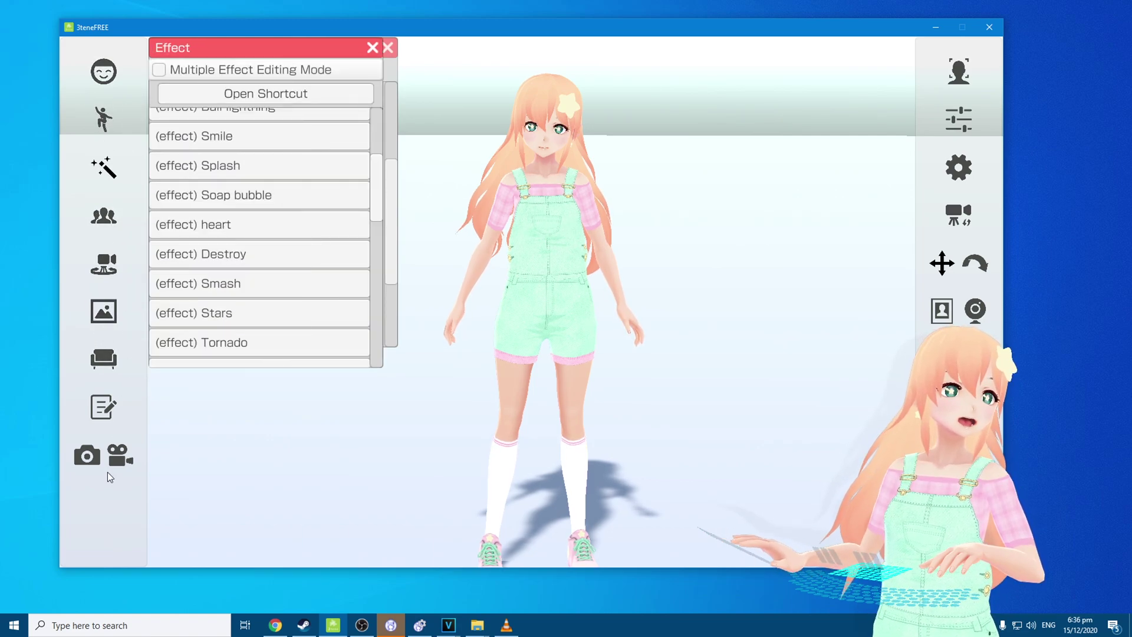
{"action": "left_click", "coordinate": [371, 48]}
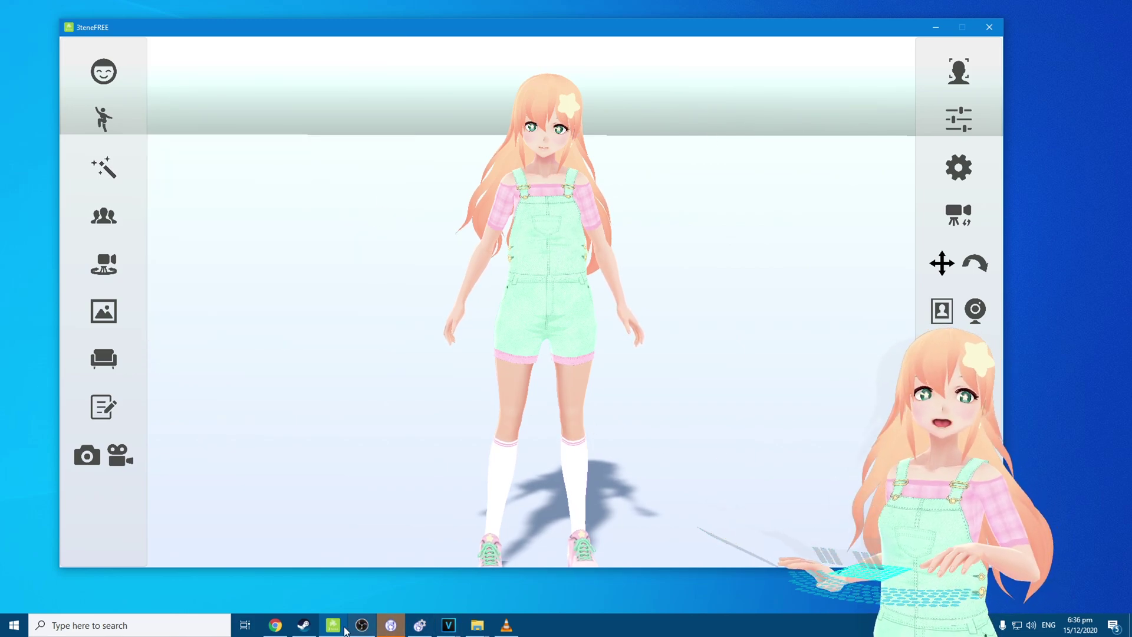
- Switch to VEGAS Pro, show the empty project in a maximized window, and return to 3teneFREE
{"action": "left_click", "coordinate": [459, 626]}
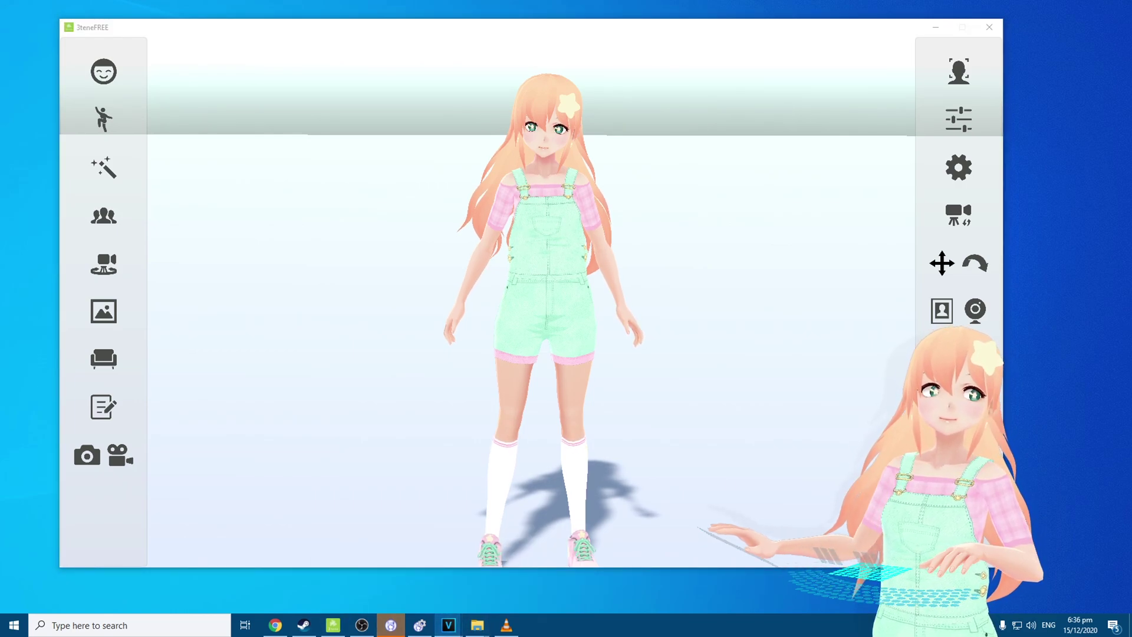
{"action": "left_click_drag", "start_coordinate": [1131, 56], "coordinate": [986, 59]}
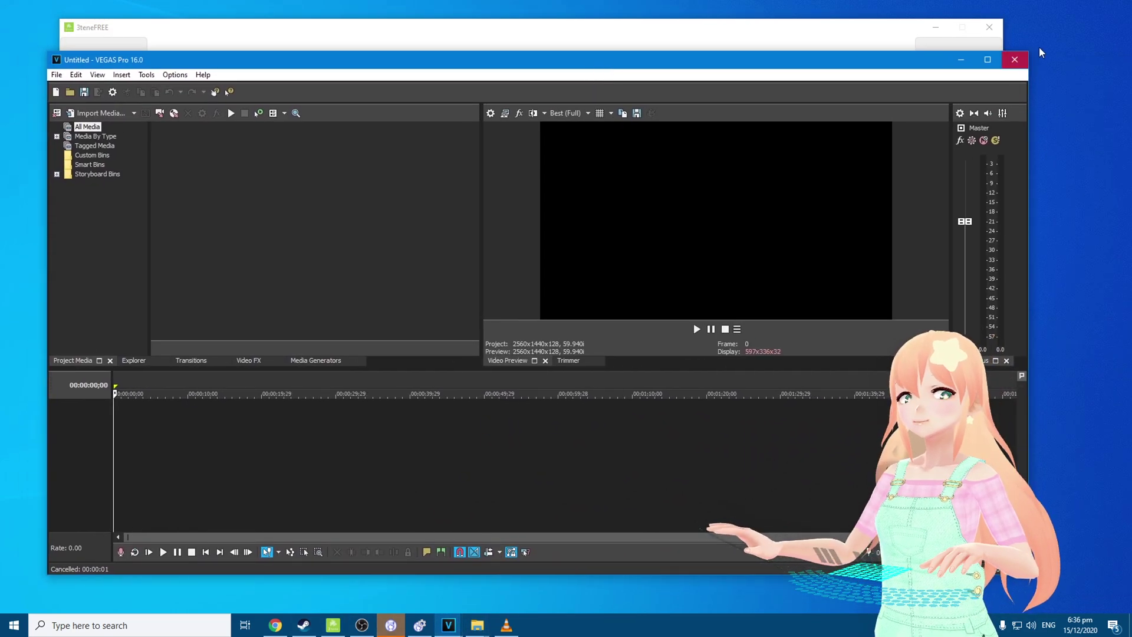
{"action": "left_click", "coordinate": [987, 59]}
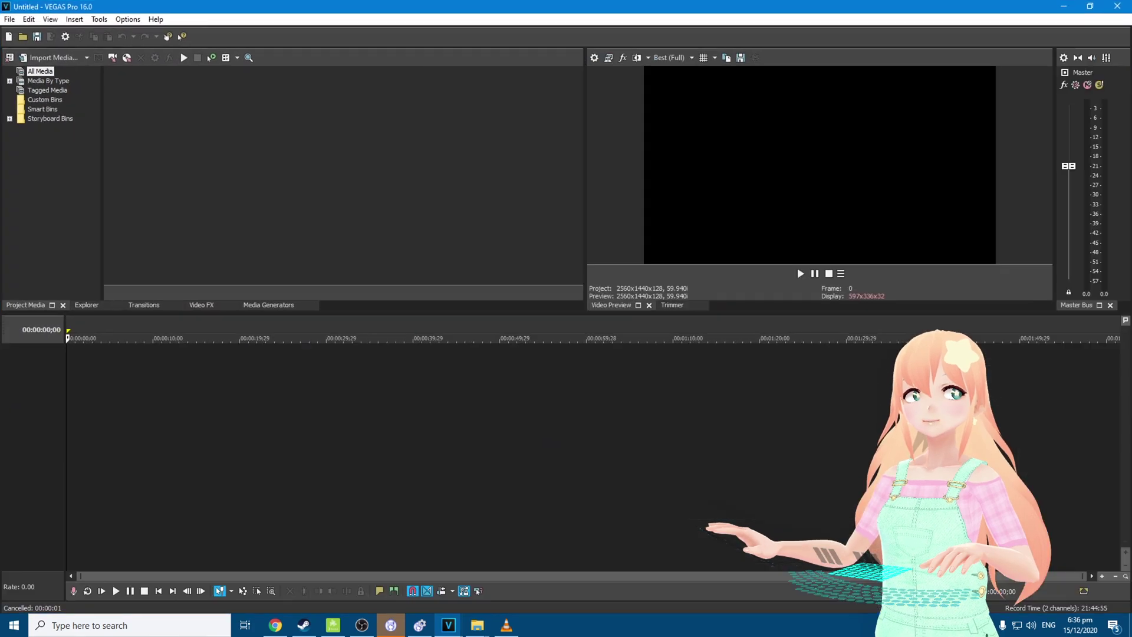
{"action": "left_click", "coordinate": [1066, 6]}
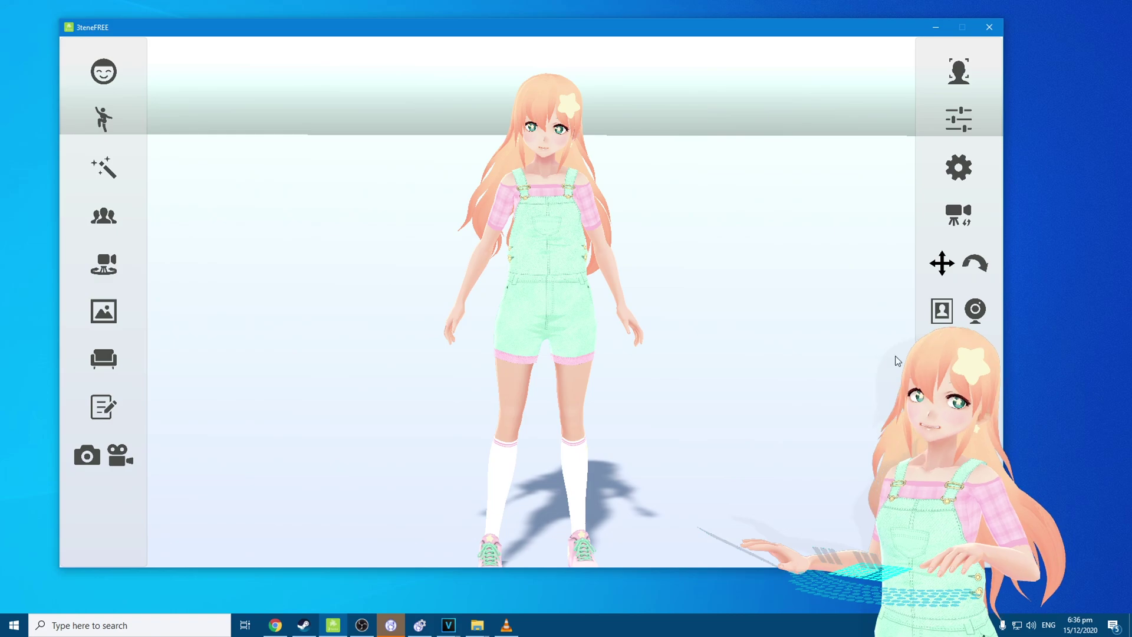
{"action": "mouse_move", "coordinate": [448, 625]}
{"action": "left_click", "coordinate": [487, 581]}
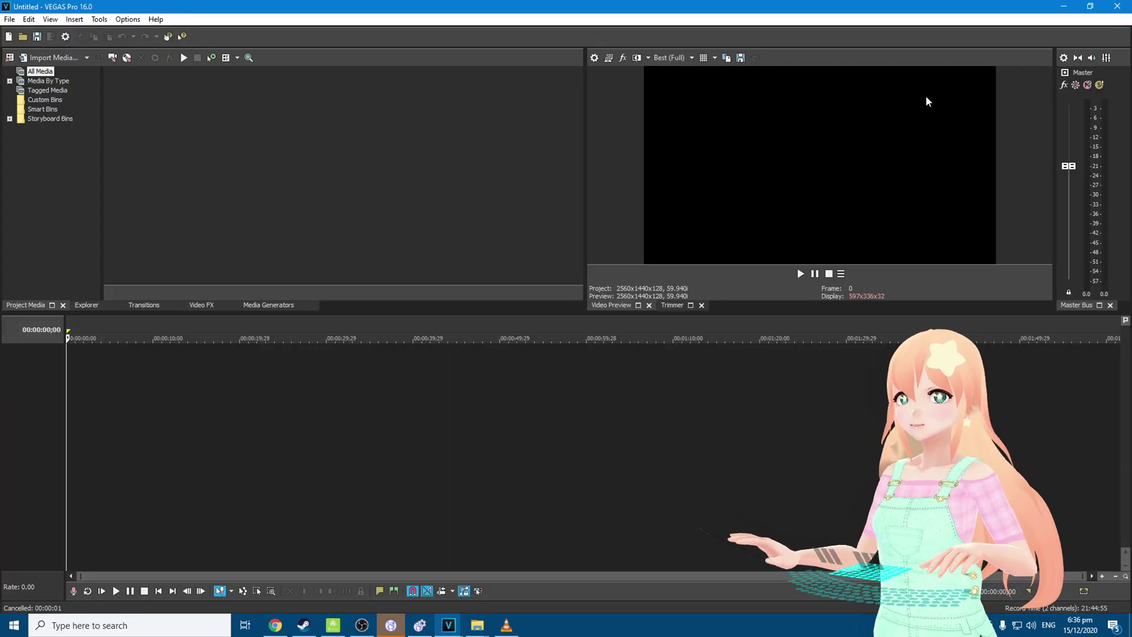
{"action": "left_click", "coordinate": [1064, 6]}
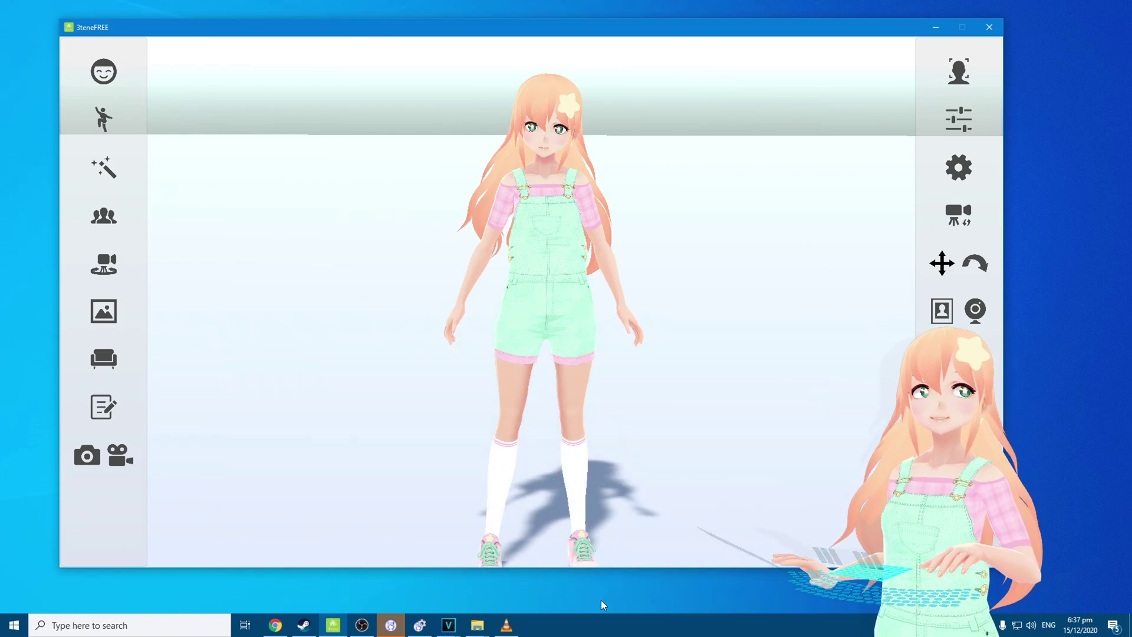
- Zoom the scene camera out to frame the avatar's whole body and shift it with parallel movement
{"action": "scroll", "coordinate": [507, 407], "scroll_direction": "down", "scroll_amount": 2}
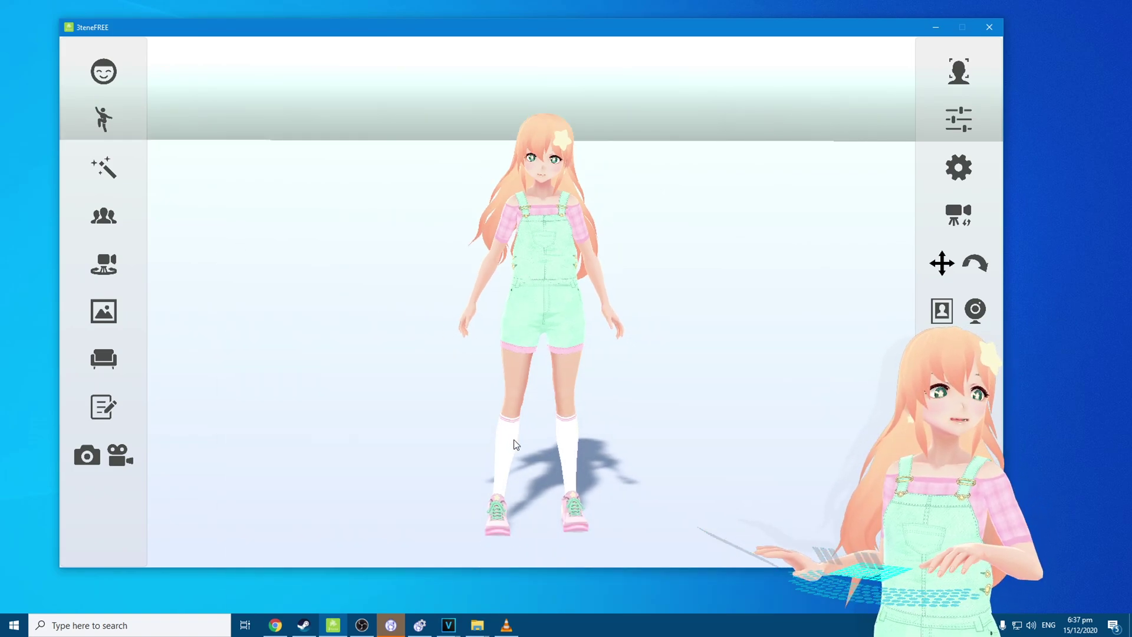
{"action": "scroll", "coordinate": [514, 440], "scroll_direction": "up", "scroll_amount": 1}
{"action": "scroll", "coordinate": [514, 440], "scroll_direction": "down", "scroll_amount": 1}
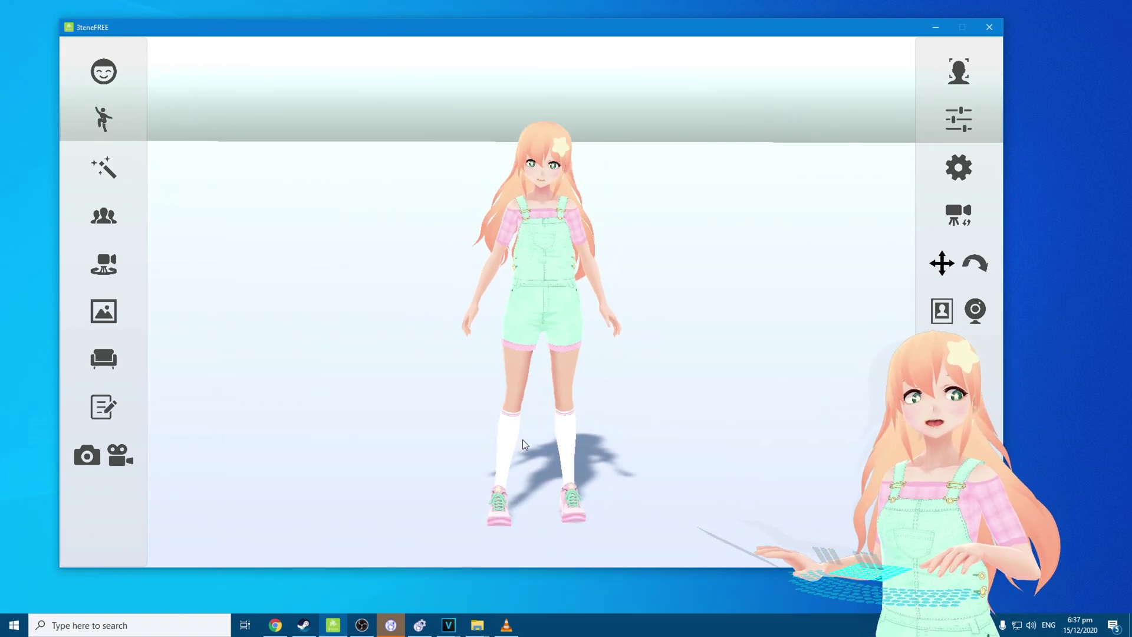
{"action": "scroll", "coordinate": [519, 425], "scroll_direction": "up", "scroll_amount": 2}
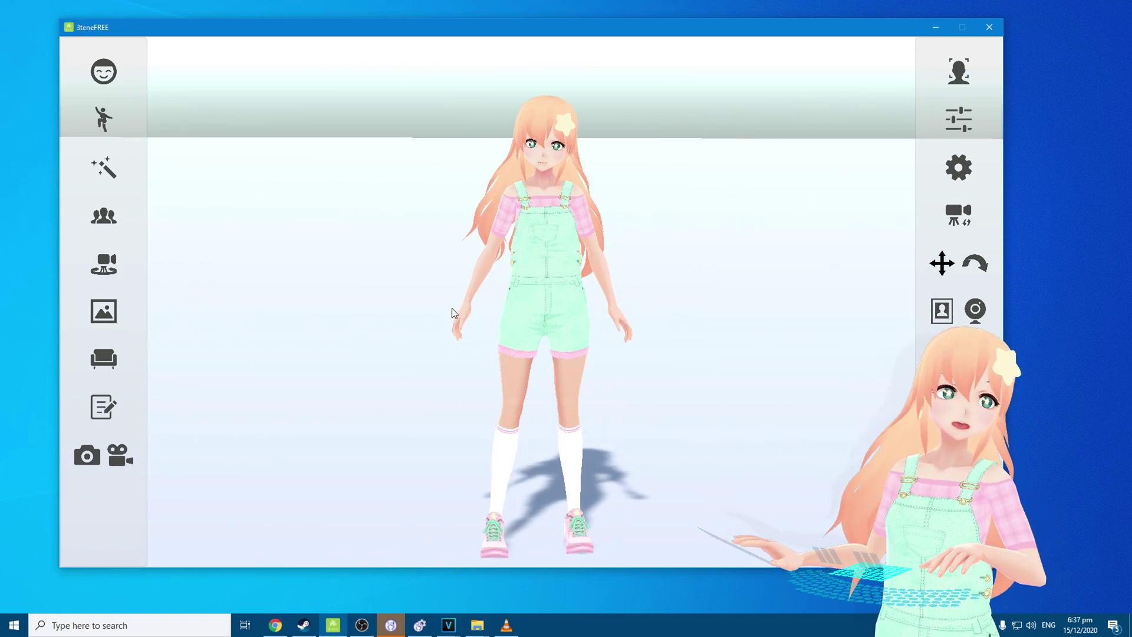
{"action": "scroll", "coordinate": [603, 398], "scroll_direction": "down", "scroll_amount": 1}
{"action": "scroll", "coordinate": [603, 400], "scroll_direction": "up", "scroll_amount": 1}
{"action": "scroll", "coordinate": [603, 401], "scroll_direction": "down", "scroll_amount": 1}
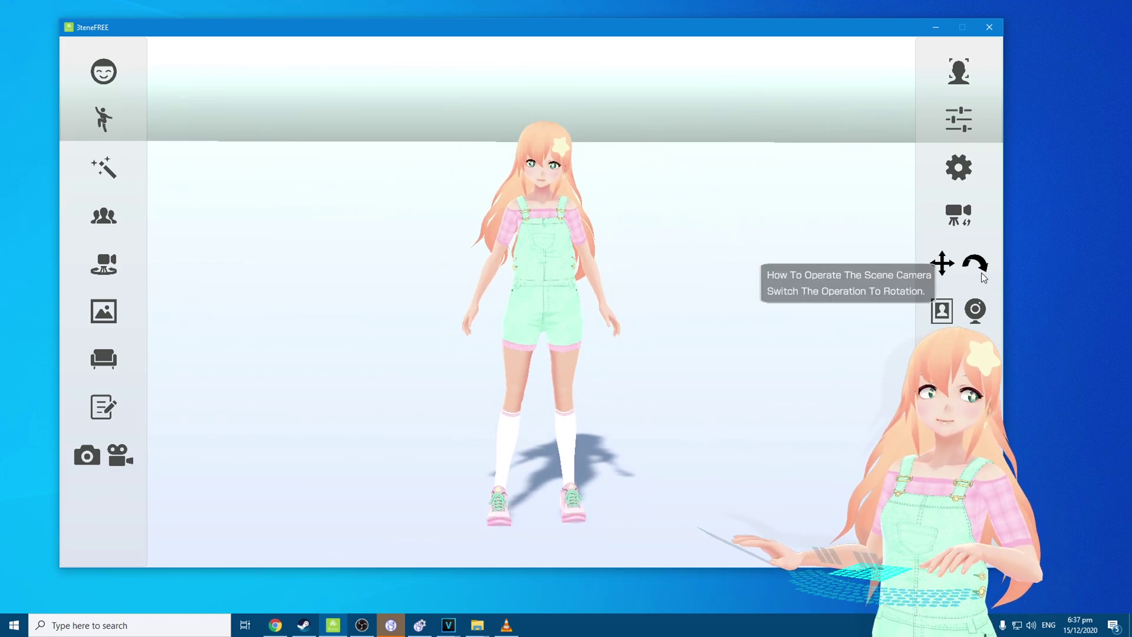
{"action": "left_click_drag", "start_coordinate": [495, 307], "coordinate": [533, 288]}
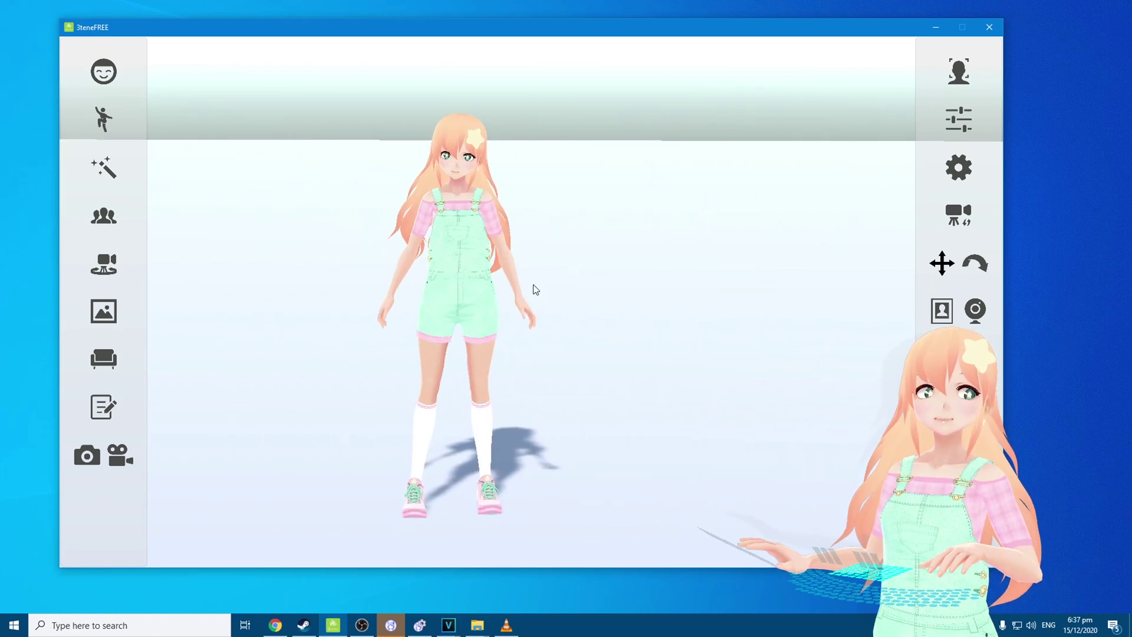
{"action": "left_click_drag", "start_coordinate": [632, 299], "coordinate": [590, 276]}
- Orbit the scene camera around the avatar in rotation mode and shift the framing with parallel movement
{"action": "left_click", "coordinate": [990, 269]}
{"action": "left_click_drag", "start_coordinate": [257, 415], "coordinate": [686, 309]}
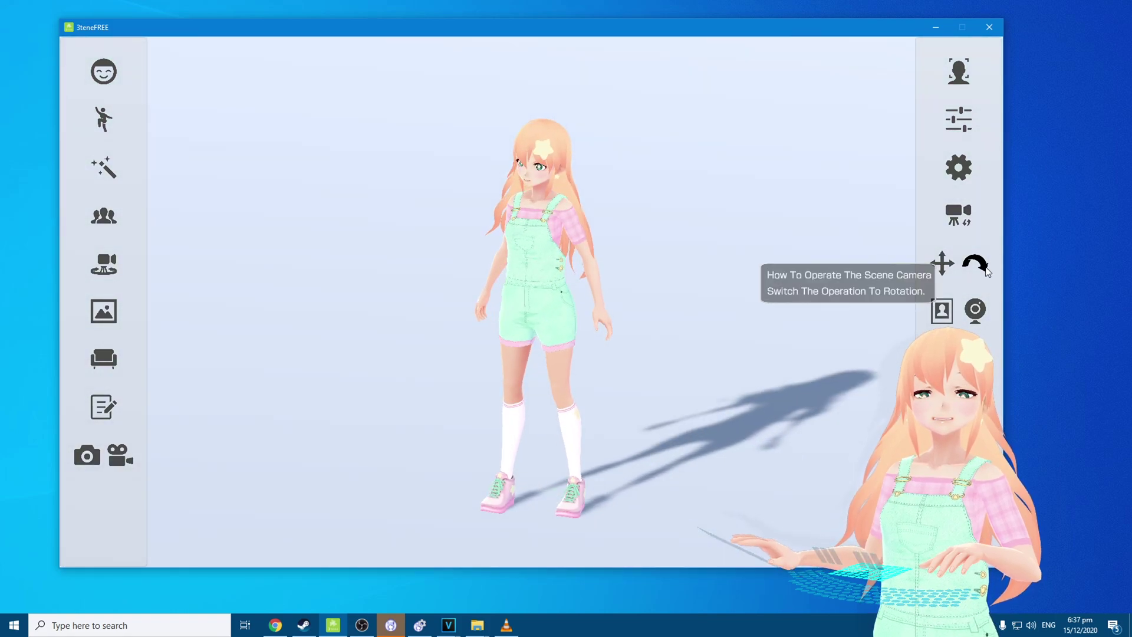
{"action": "left_click_drag", "start_coordinate": [855, 307], "coordinate": [498, 346]}
{"action": "mouse_move", "coordinate": [497, 346]}
{"action": "right_mouse_down"}
{"action": "mouse_move", "coordinate": [476, 344]}
{"action": "mouse_move", "coordinate": [501, 326]}
{"action": "mouse_move", "coordinate": [489, 328]}
{"action": "right_mouse_up"}
{"action": "left_click", "coordinate": [942, 264]}
{"action": "left_click_drag", "start_coordinate": [639, 319], "coordinate": [610, 334]}
{"action": "left_click", "coordinate": [975, 264]}
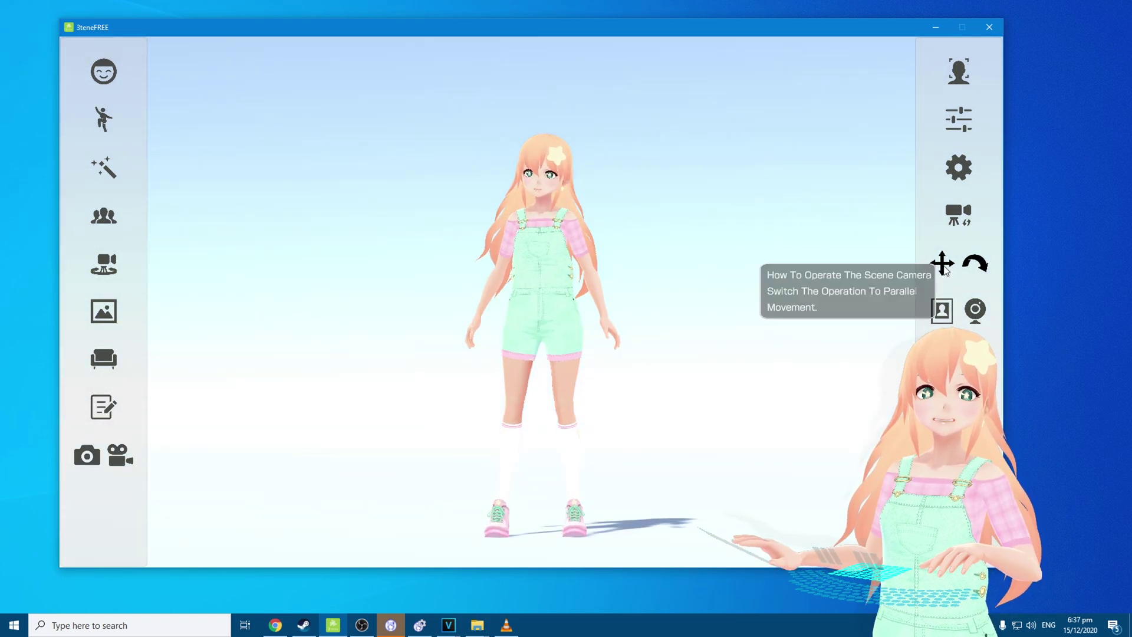
- Reframe the avatar by moving and zooming the scene camera, and rotate it to view her from the front
{"action": "left_click", "coordinate": [942, 263]}
{"action": "scroll", "coordinate": [657, 255], "scroll_direction": "up", "scroll_amount": 2}
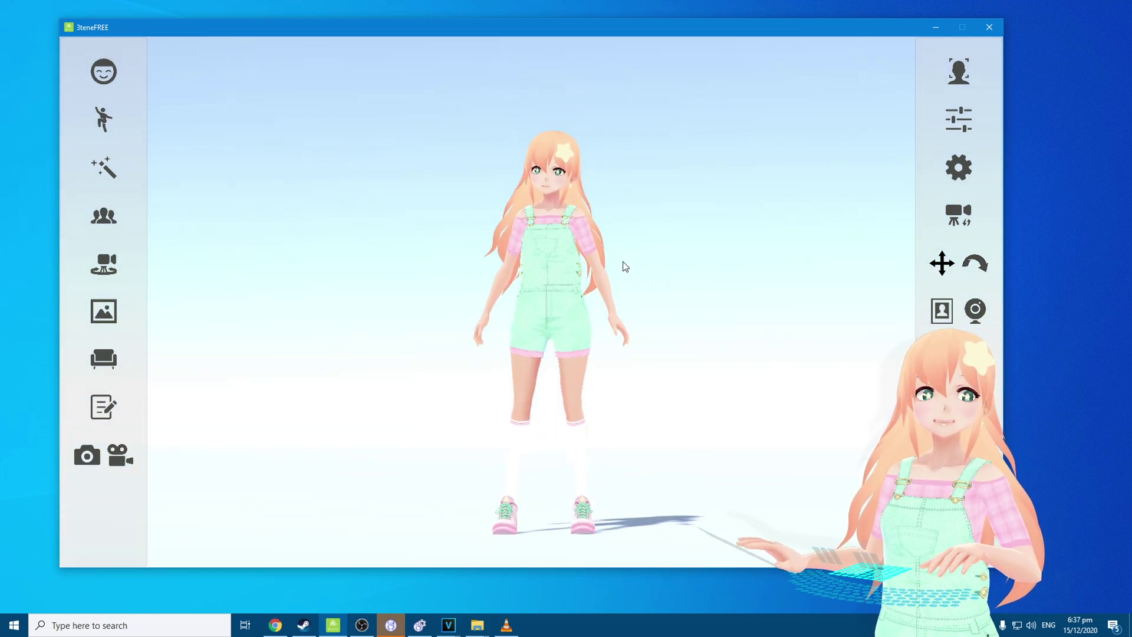
{"action": "scroll", "coordinate": [715, 246], "scroll_direction": "up", "scroll_amount": 3}
{"action": "left_click_drag", "start_coordinate": [678, 177], "coordinate": [647, 298]}
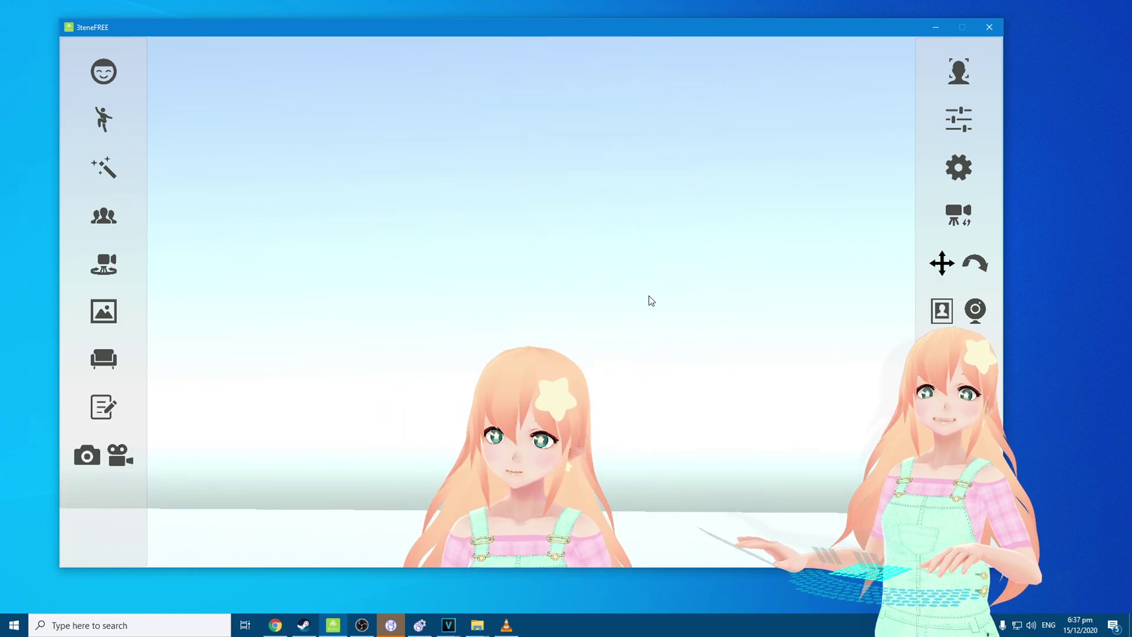
{"action": "scroll", "coordinate": [678, 221], "scroll_direction": "down", "scroll_amount": 2}
{"action": "scroll", "coordinate": [657, 259], "scroll_direction": "down", "scroll_amount": 5}
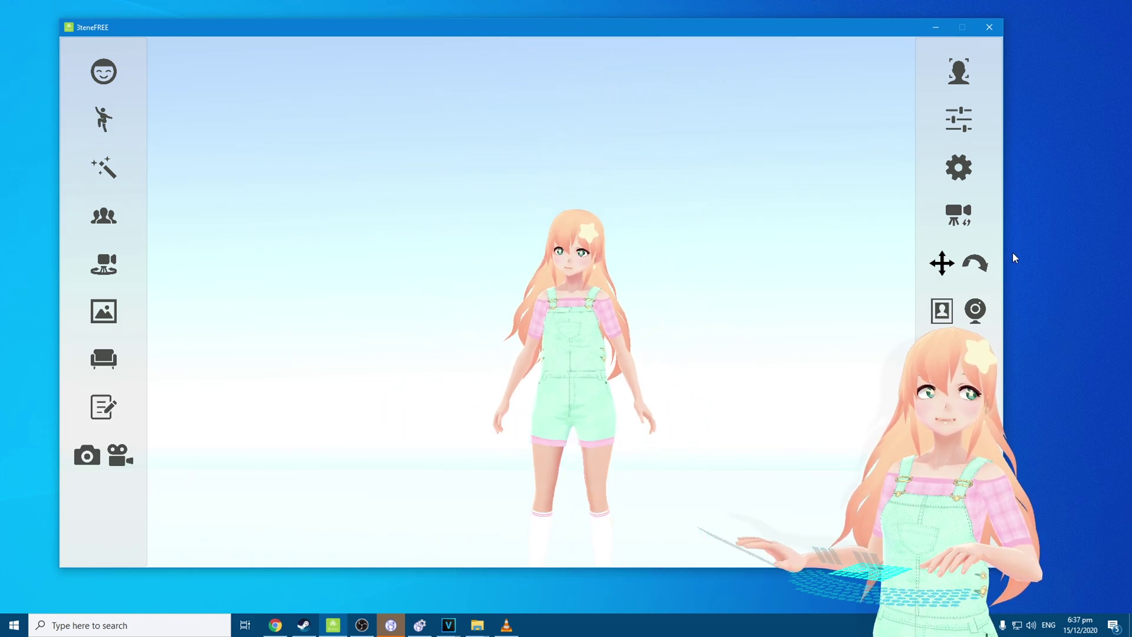
{"action": "left_click", "coordinate": [975, 264]}
{"action": "left_click_drag", "start_coordinate": [738, 365], "coordinate": [608, 427]}
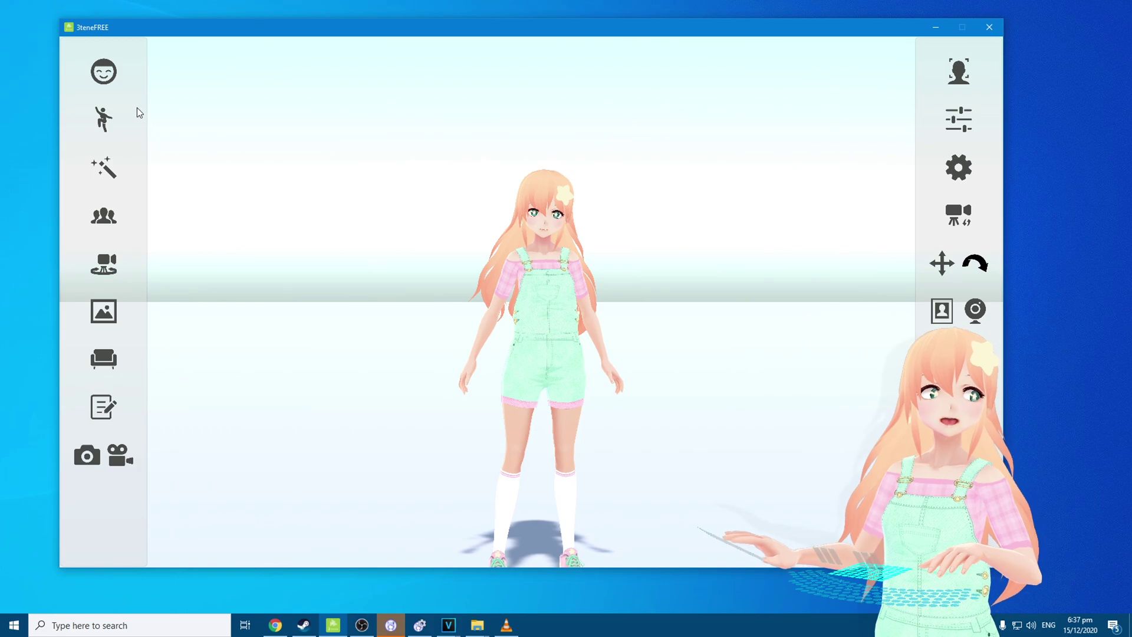
- Try the Extra and Surprised facial expressions on the avatar with the camera zoomed in on her upper body
{"action": "left_click", "coordinate": [104, 73]}
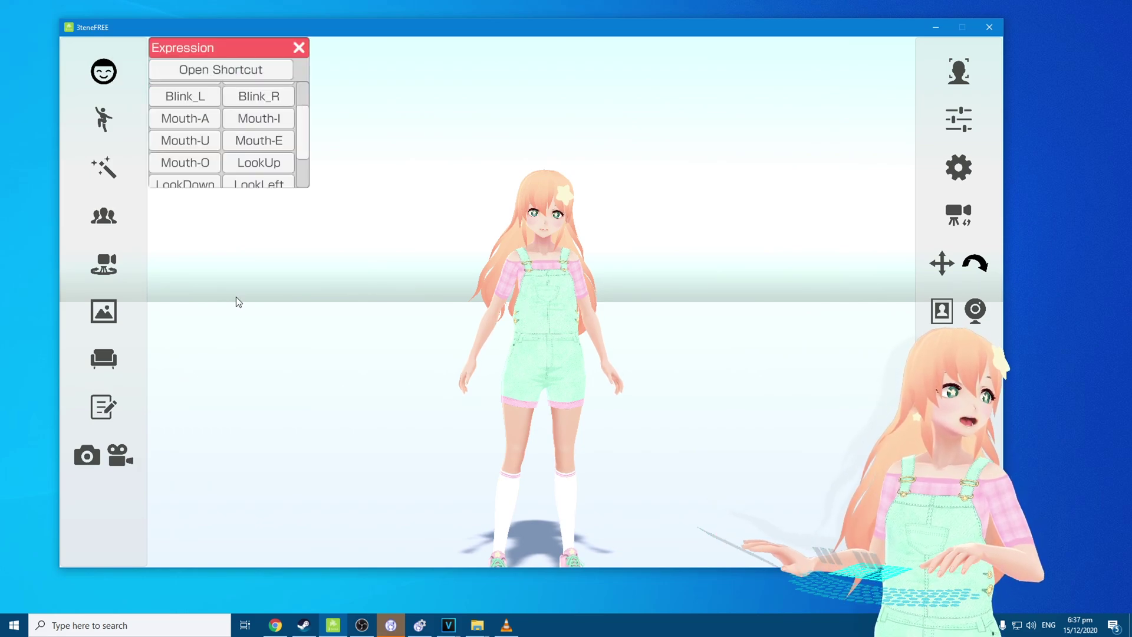
{"action": "scroll", "coordinate": [237, 165], "scroll_direction": "down", "scroll_amount": 1}
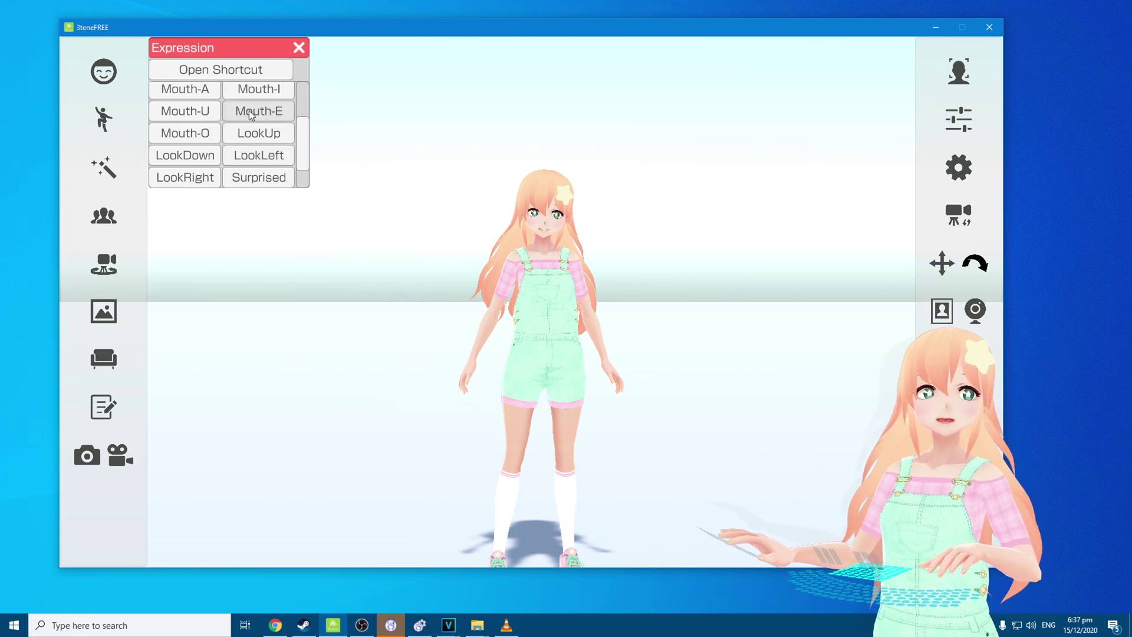
{"action": "scroll", "coordinate": [230, 175], "scroll_direction": "down", "scroll_amount": 1}
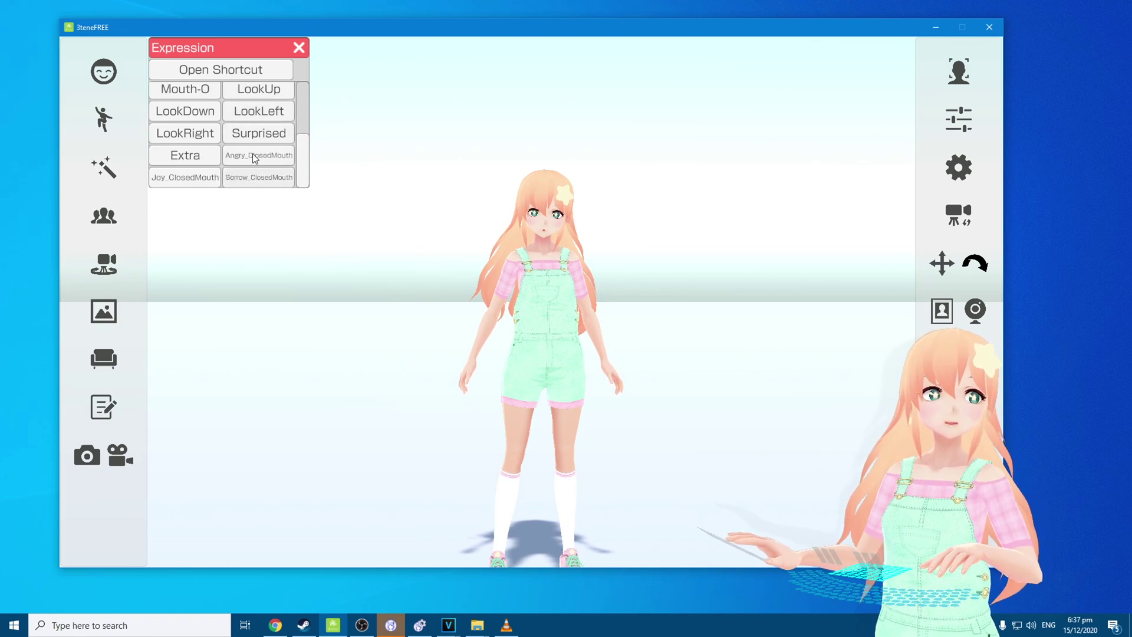
{"action": "left_click", "coordinate": [208, 157]}
{"action": "left_click", "coordinate": [233, 130]}
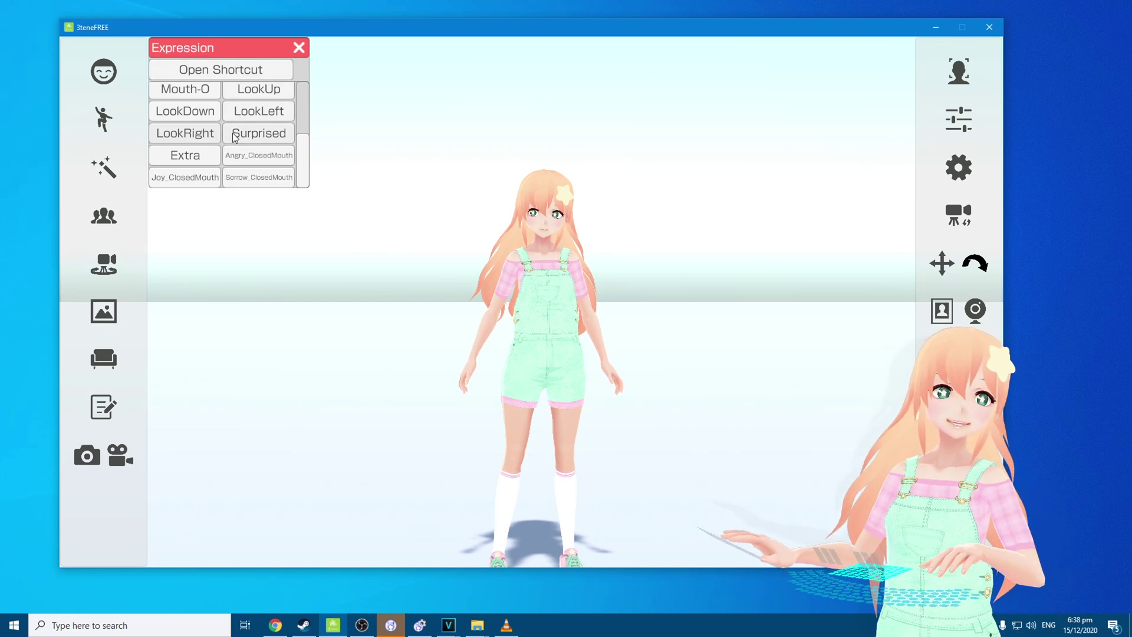
{"action": "scroll", "coordinate": [235, 137], "scroll_direction": "up", "scroll_amount": 1}
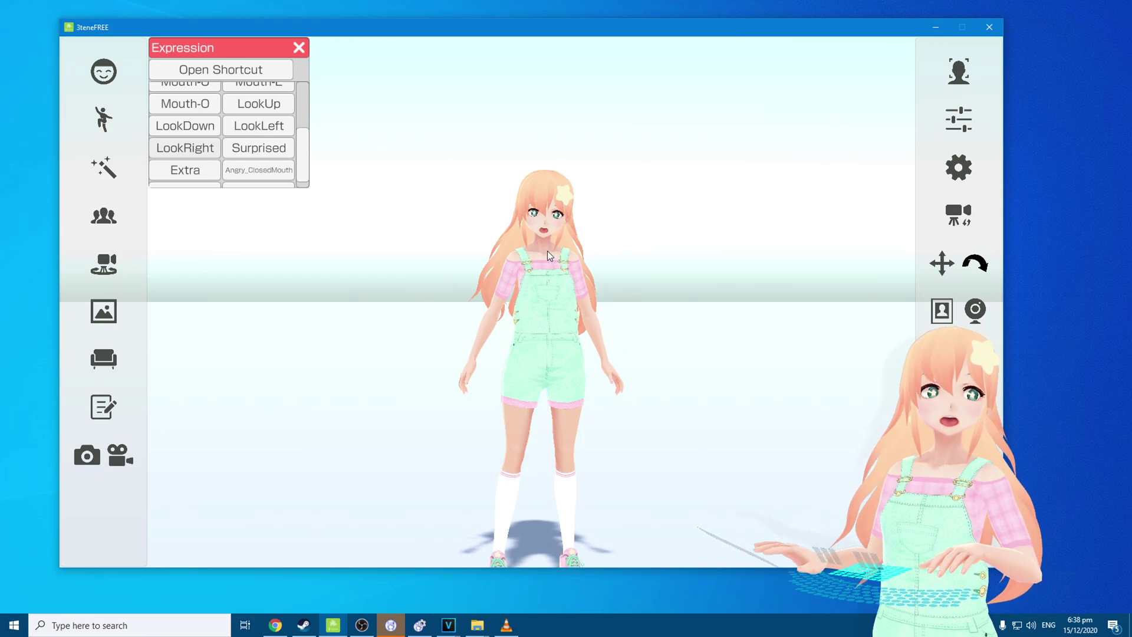
{"action": "scroll", "coordinate": [565, 178], "scroll_direction": "up", "scroll_amount": 4}
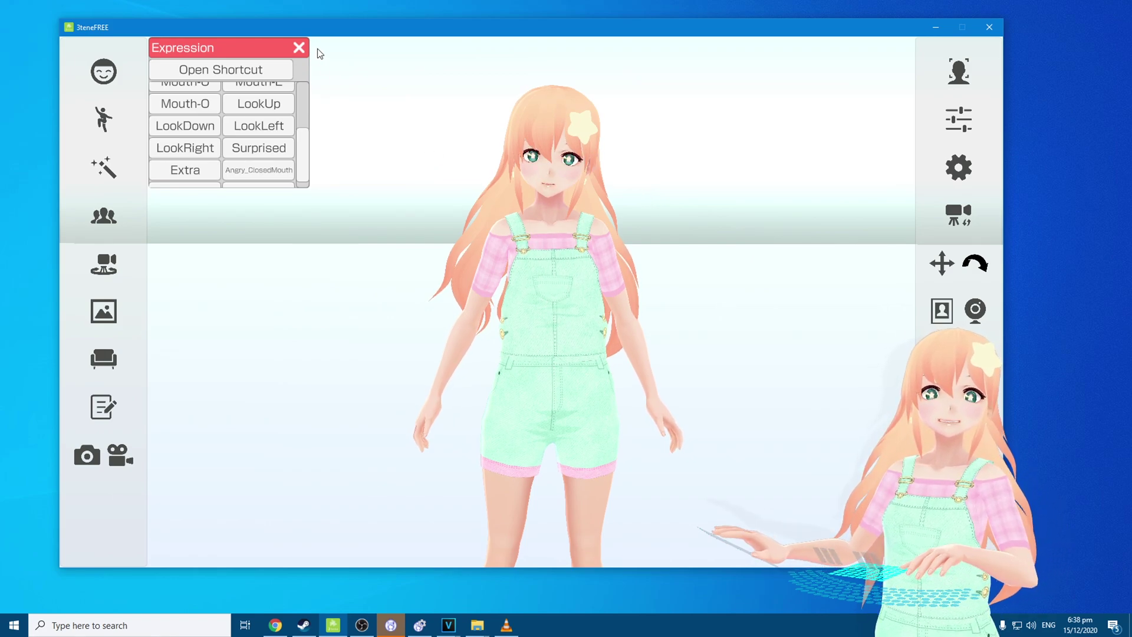
{"action": "left_click", "coordinate": [300, 48]}
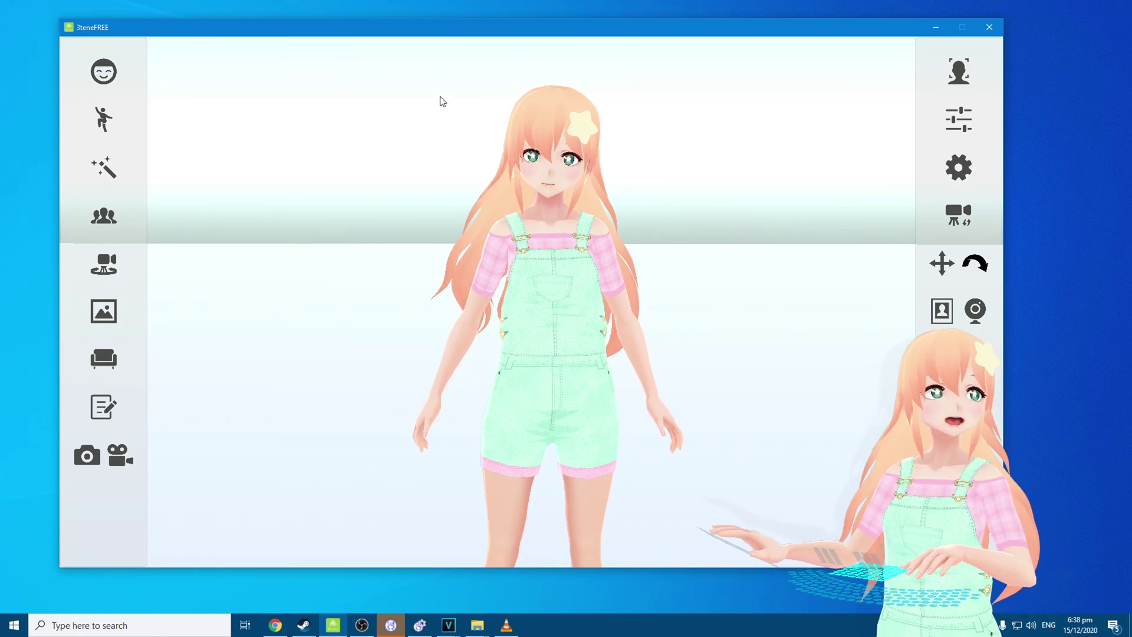
- Apply the Shooting pose to the avatar from the available motions
{"action": "left_click", "coordinate": [103, 119]}
{"action": "scroll", "coordinate": [279, 299], "scroll_direction": "up", "scroll_amount": 4}
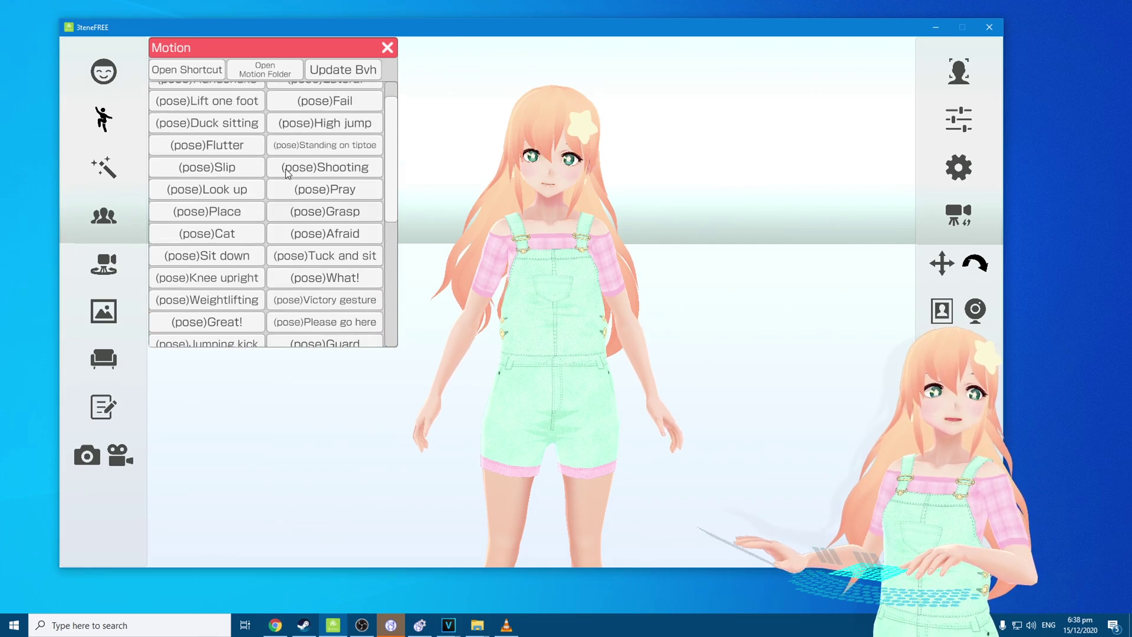
{"action": "left_click", "coordinate": [289, 170]}
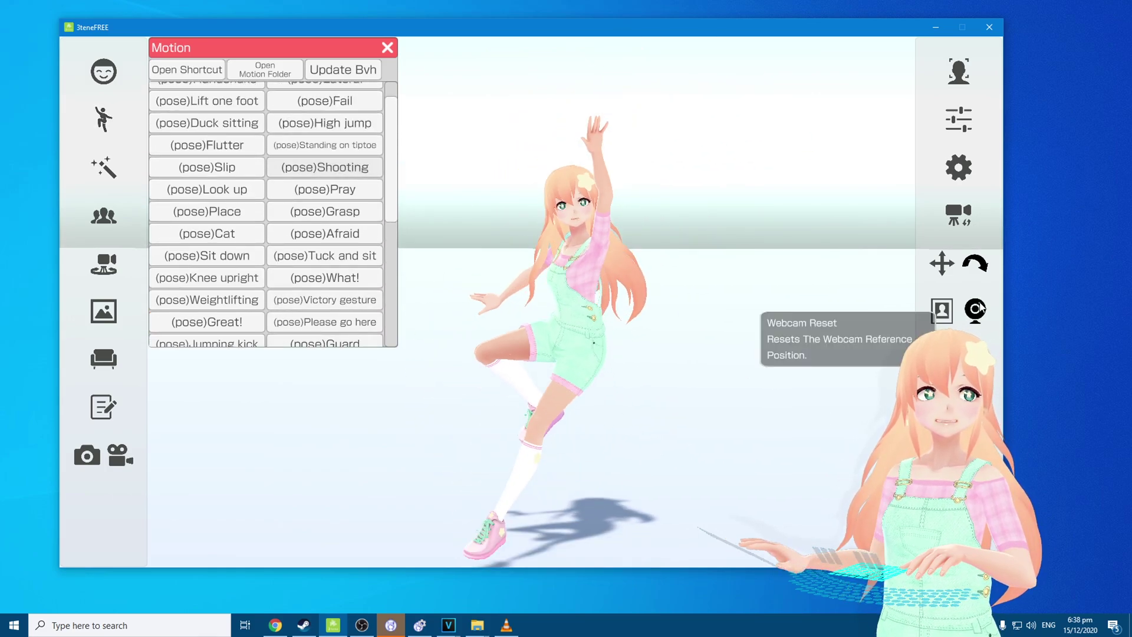
- Orbit the scene camera to look down on the avatar, shift the framing, and apply the Slip pose
{"action": "left_click_drag", "start_coordinate": [975, 264], "coordinate": [584, 438]}
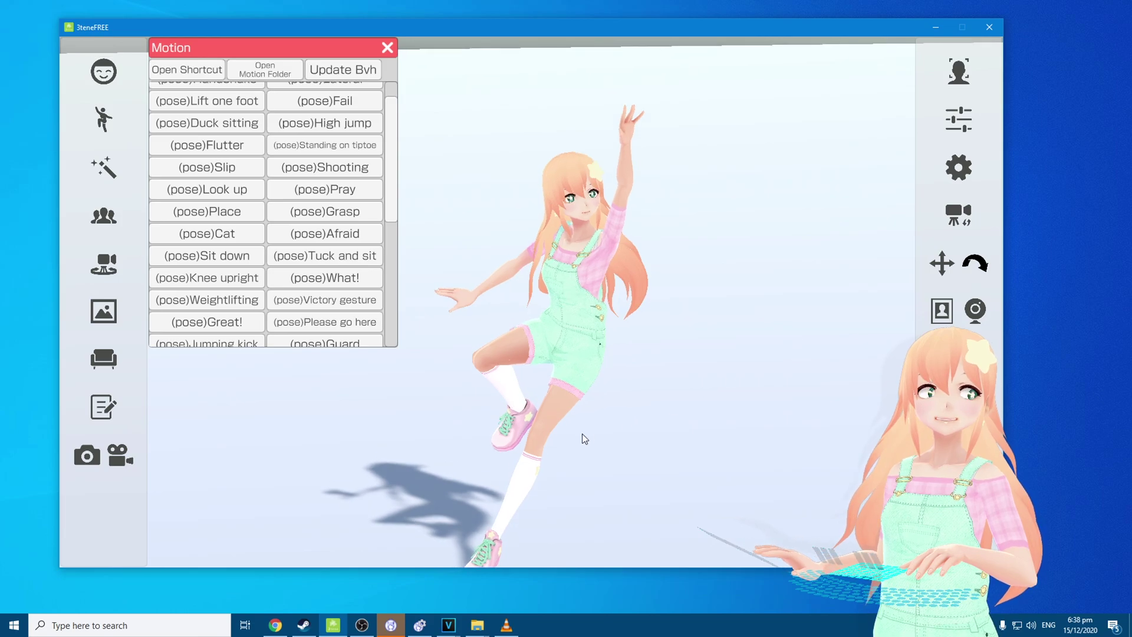
{"action": "left_click_drag", "start_coordinate": [915, 262], "coordinate": [676, 331]}
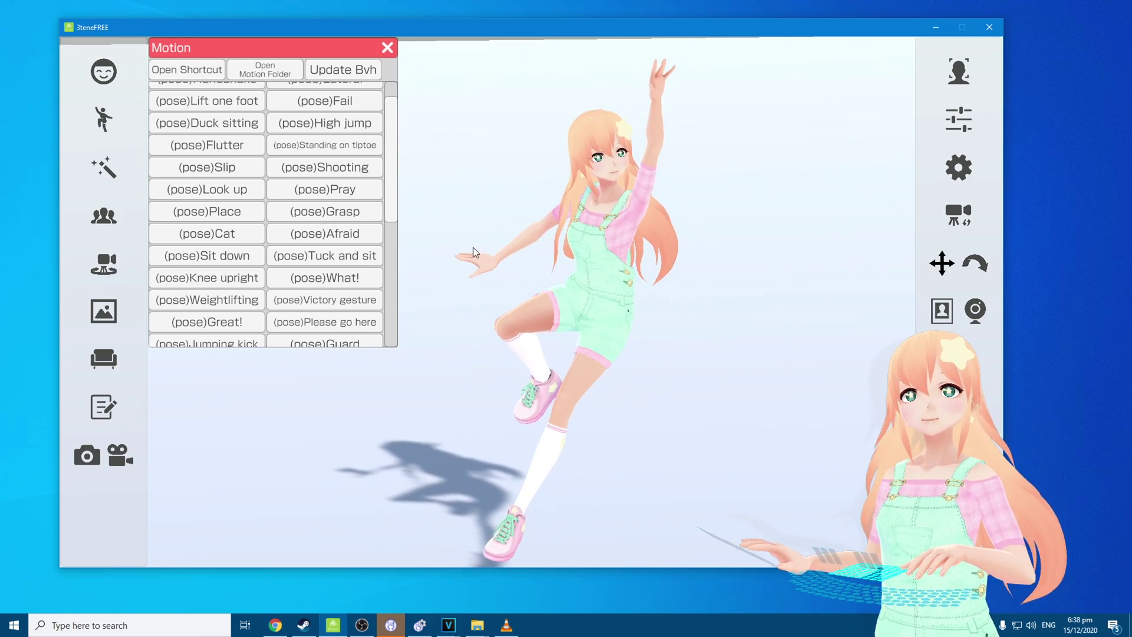
{"action": "left_click", "coordinate": [217, 168]}
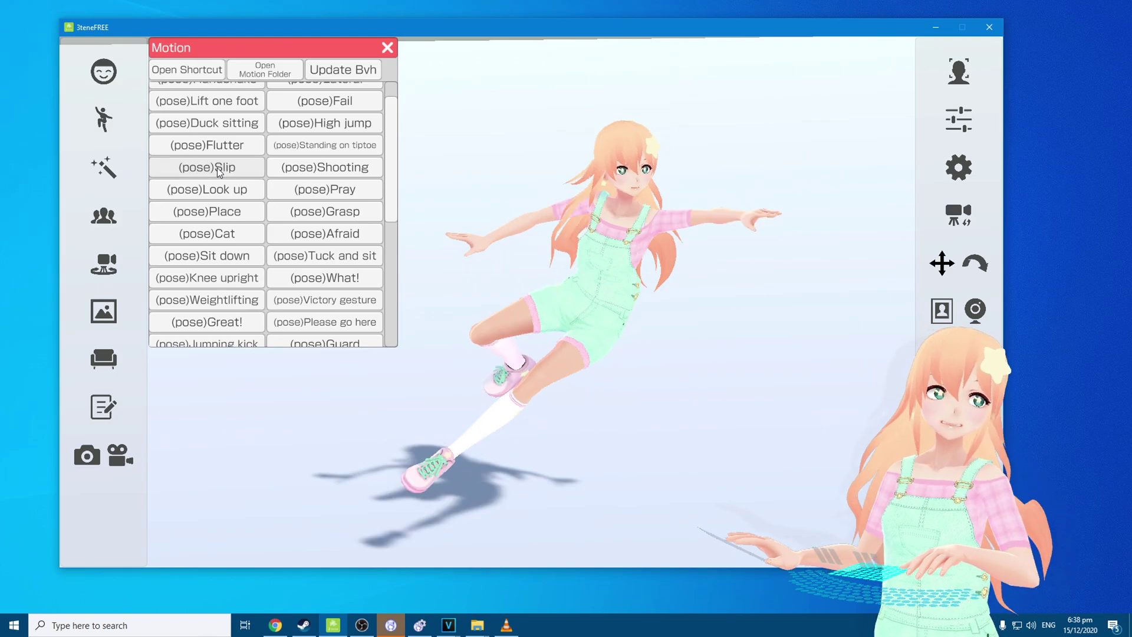
- Apply the Cat pose to the avatar and rotate the scene camera to view it from a low angle
{"action": "left_click", "coordinate": [976, 265]}
{"action": "left_click_drag", "start_coordinate": [756, 326], "coordinate": [246, 255]}
{"action": "left_click", "coordinate": [228, 238]}
{"action": "left_click_drag", "start_coordinate": [670, 433], "coordinate": [578, 517]}
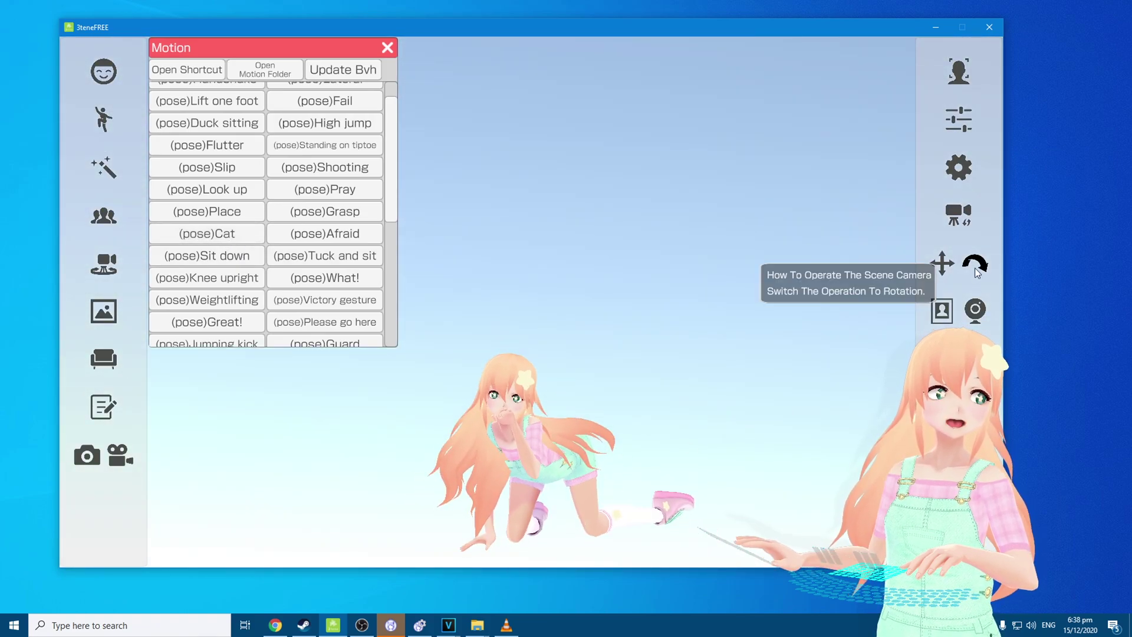
- Apply the What! pose, rotate around the avatar, and reset the scene camera to face her from the front
{"action": "left_click", "coordinate": [348, 278]}
{"action": "left_click_drag", "start_coordinate": [545, 454], "coordinate": [831, 411]}
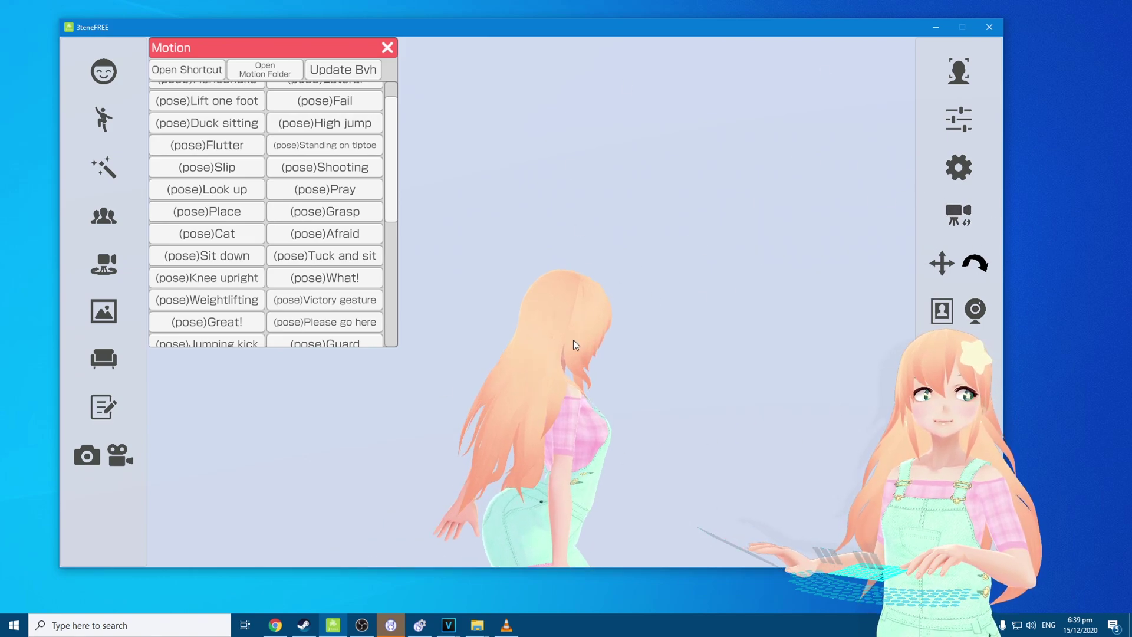
{"action": "left_click", "coordinate": [967, 222]}
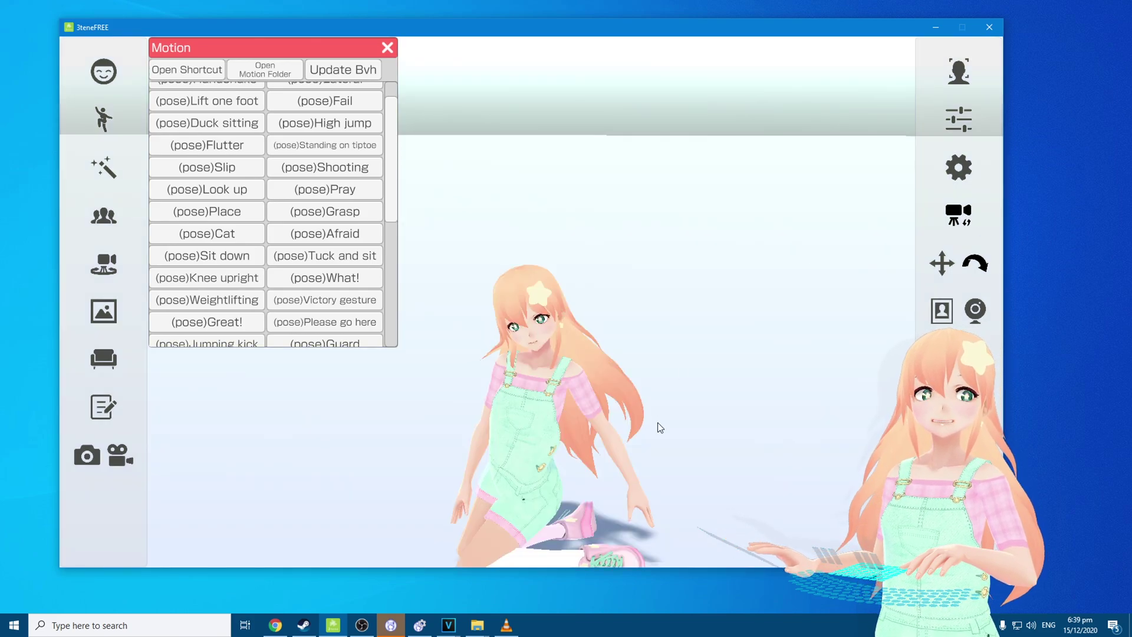
{"action": "scroll", "coordinate": [297, 249], "scroll_direction": "up", "scroll_amount": 1}
- Play the Stretch and Turn Kick motions and the Run 2 loop on the avatar
{"action": "scroll", "coordinate": [299, 273], "scroll_direction": "down", "scroll_amount": 4}
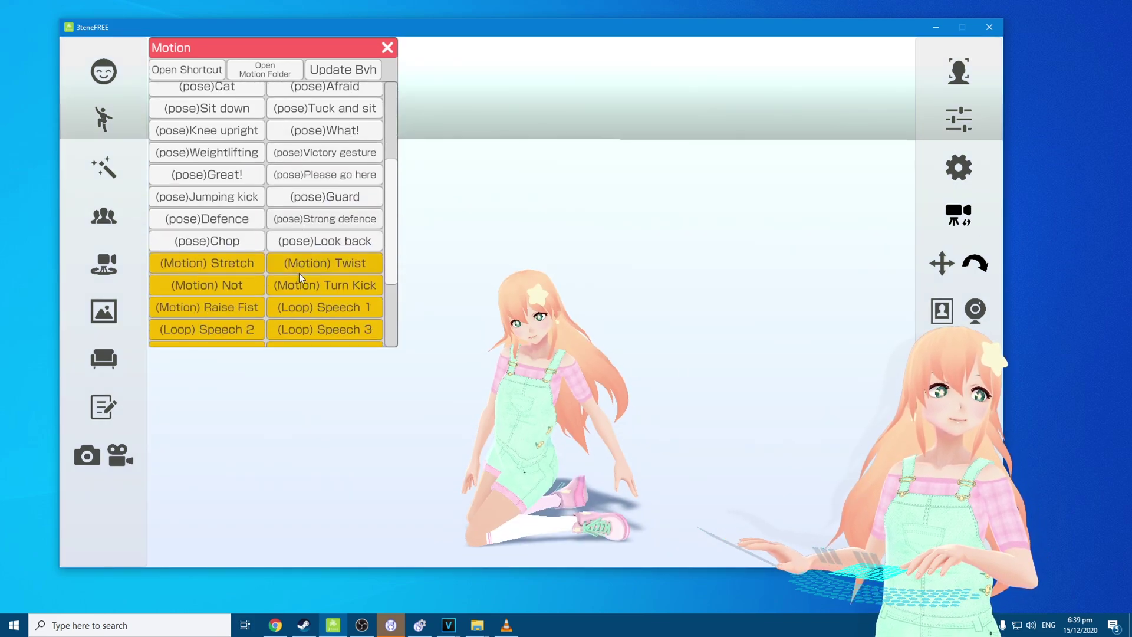
{"action": "left_click", "coordinate": [226, 267]}
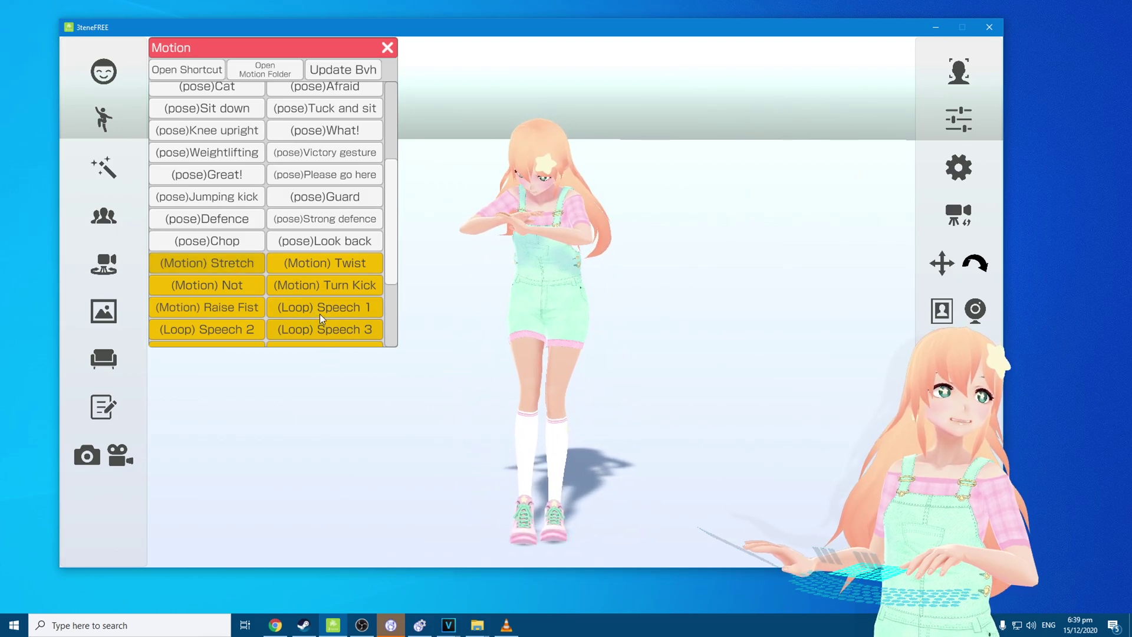
{"action": "left_click", "coordinate": [363, 286]}
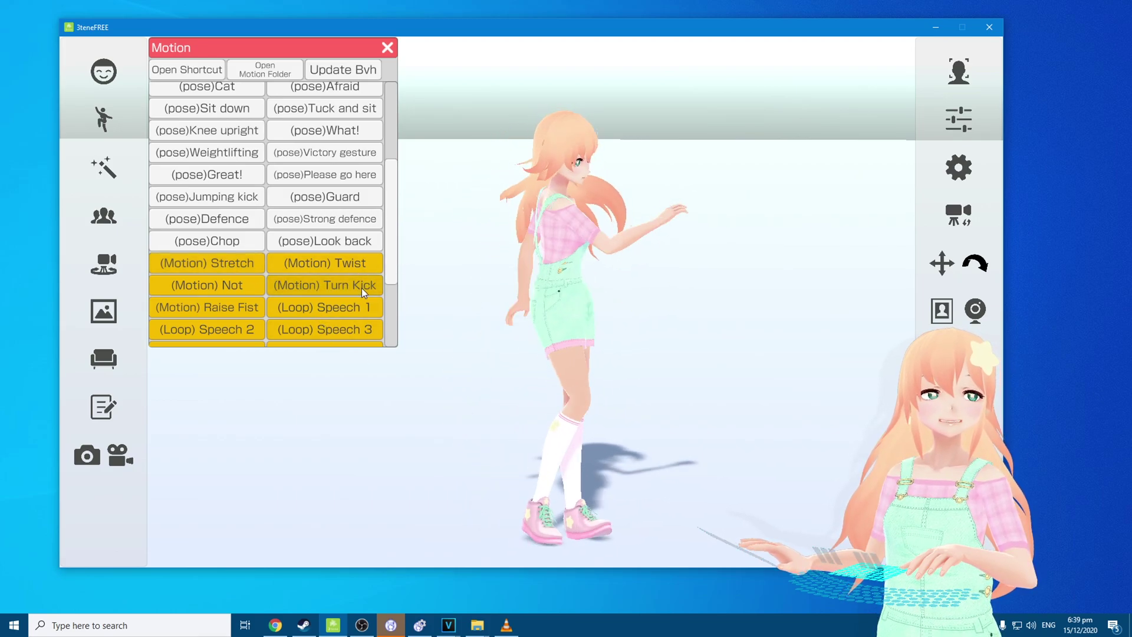
{"action": "scroll", "coordinate": [354, 295], "scroll_direction": "down", "scroll_amount": 2}
{"action": "left_click", "coordinate": [345, 288]}
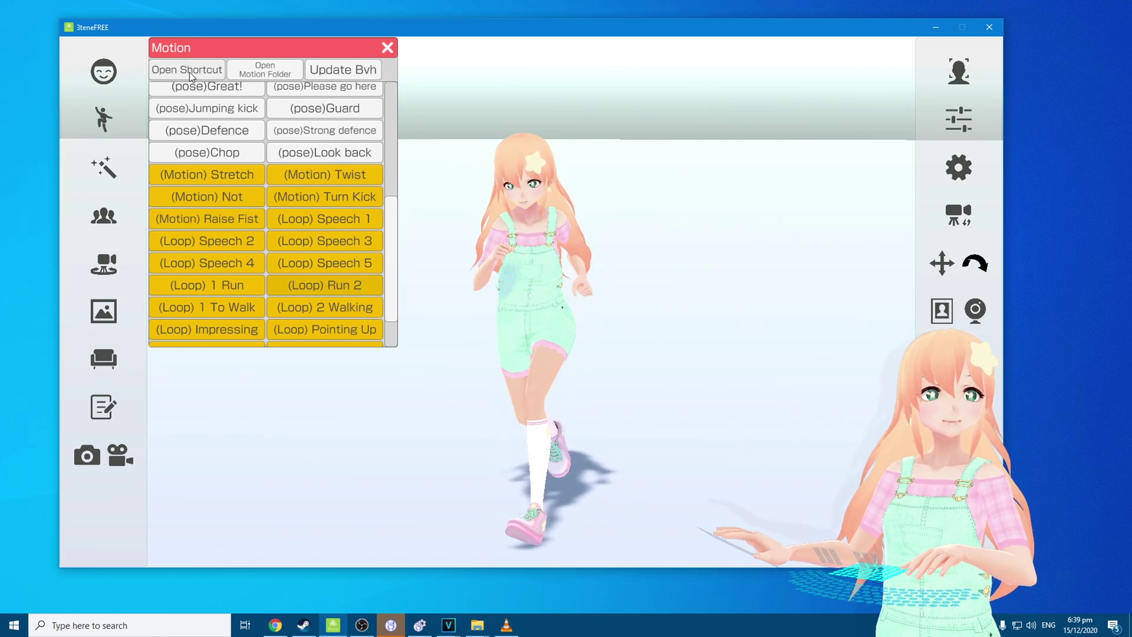
- Play the looping Dance 3 motion on the avatar and close the motion list
{"action": "scroll", "coordinate": [307, 289], "scroll_direction": "down", "scroll_amount": 2}
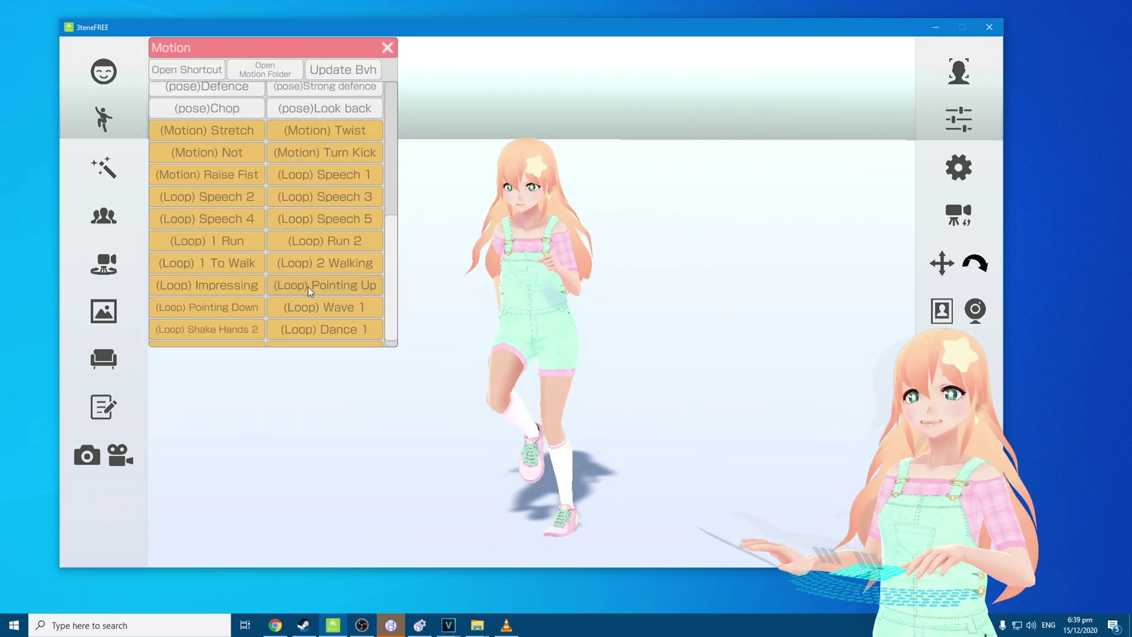
{"action": "left_click", "coordinate": [314, 286]}
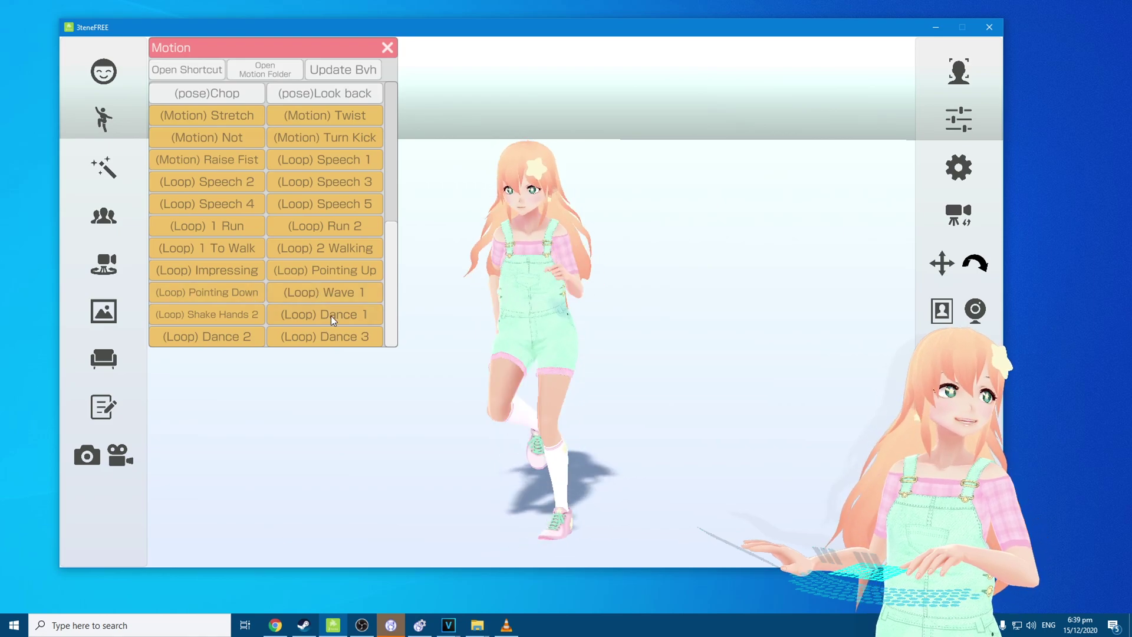
{"action": "left_click", "coordinate": [323, 337]}
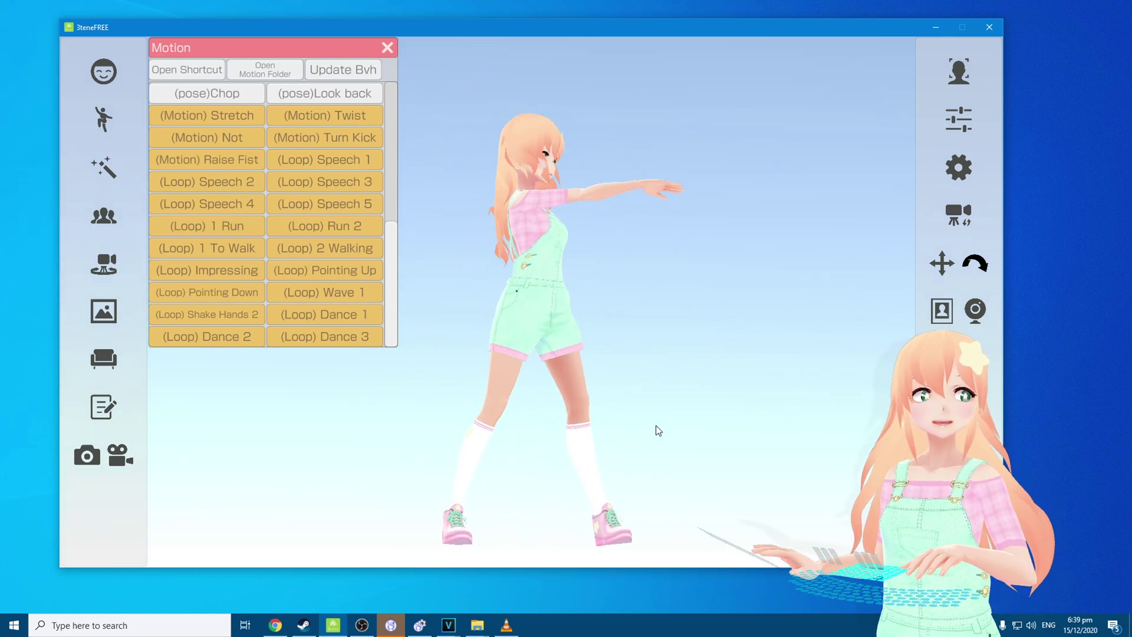
{"action": "left_click", "coordinate": [308, 335]}
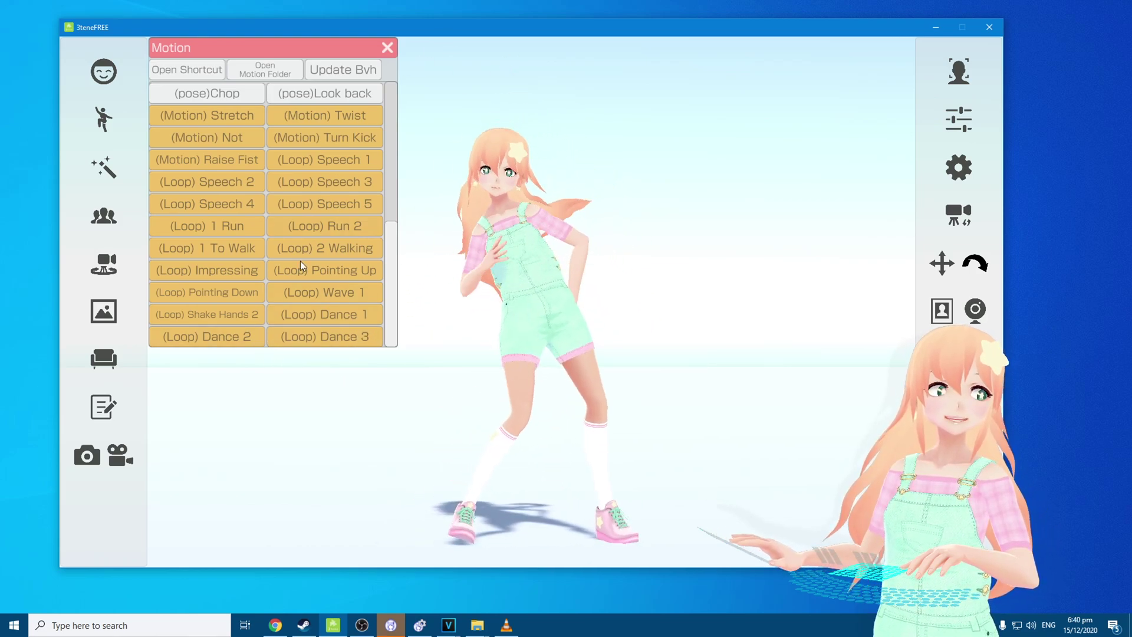
{"action": "scroll", "coordinate": [299, 275], "scroll_direction": "up", "scroll_amount": 5}
{"action": "scroll", "coordinate": [300, 275], "scroll_direction": "up", "scroll_amount": 2}
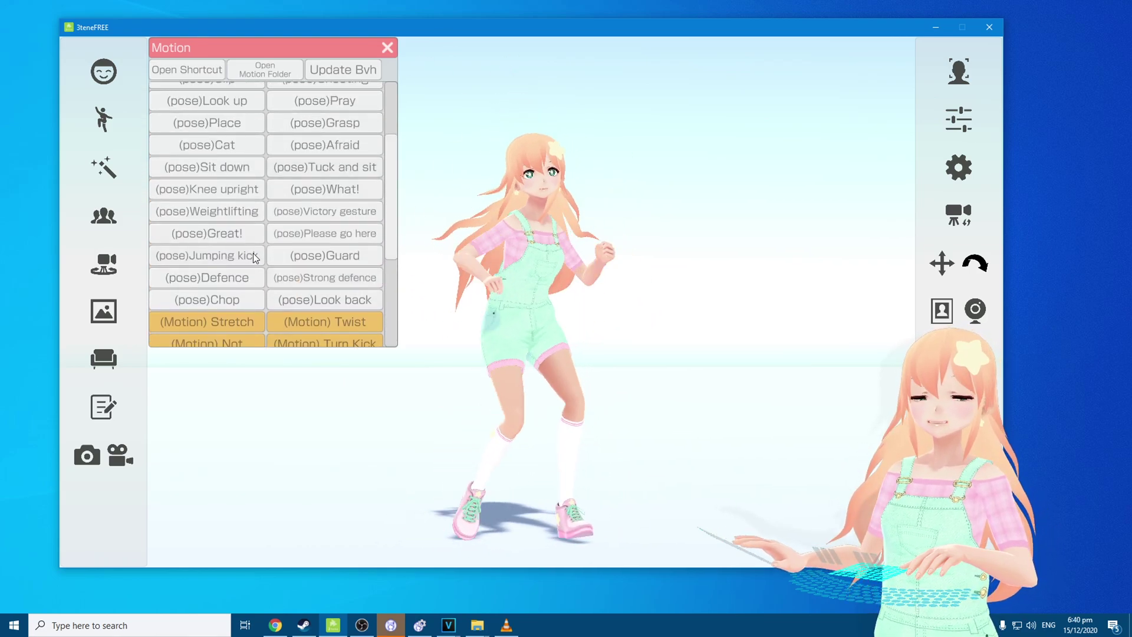
{"action": "scroll", "coordinate": [380, 87], "scroll_direction": "up", "scroll_amount": 3}
{"action": "left_click", "coordinate": [390, 49]}
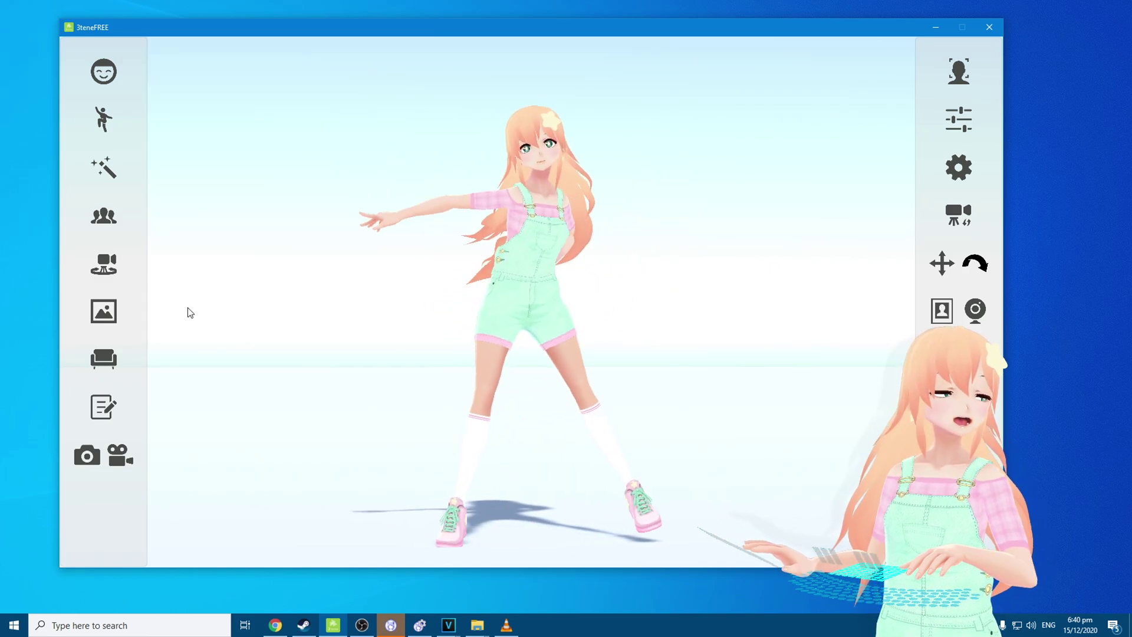
- Set the stage background to a custom pale lilac color, #F2D7FF
{"action": "left_click", "coordinate": [109, 324]}
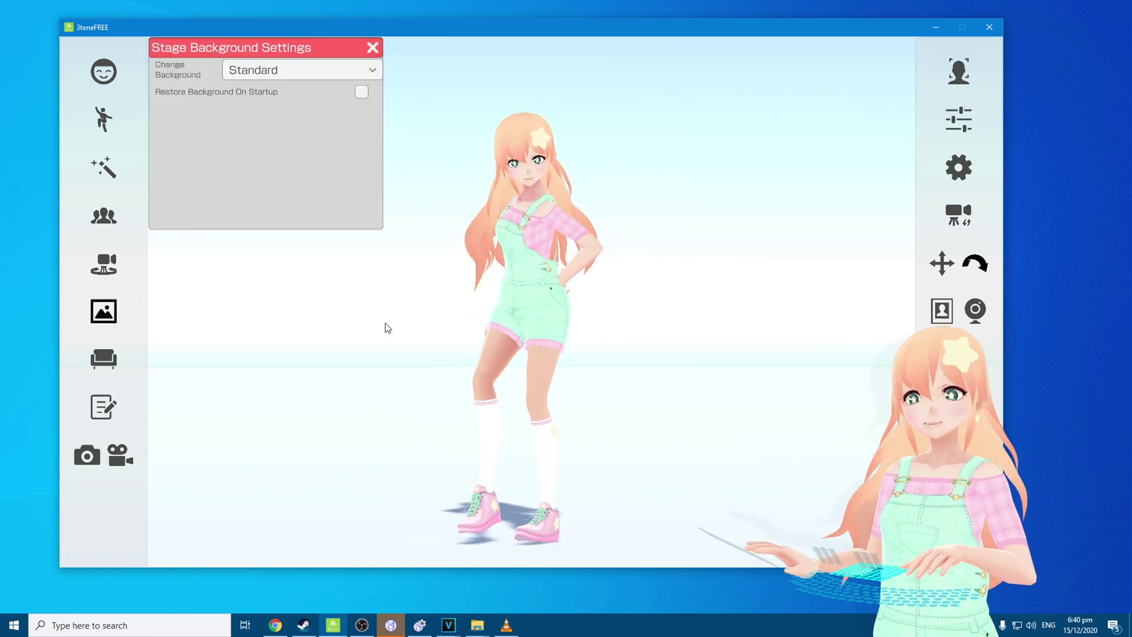
{"action": "left_click", "coordinate": [255, 70]}
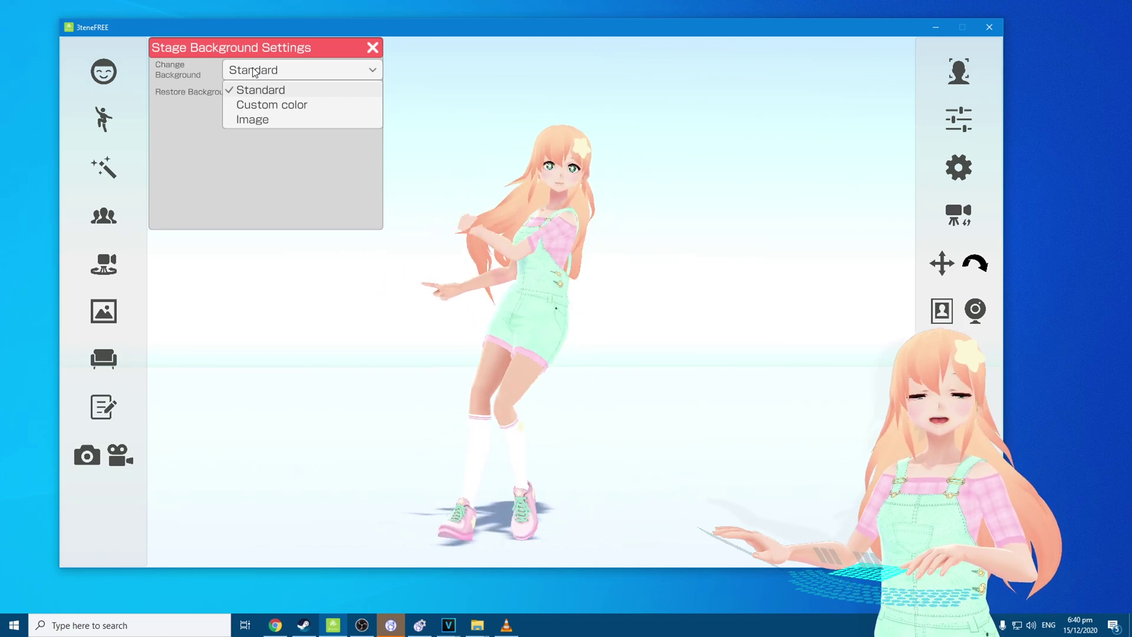
{"action": "left_click", "coordinate": [271, 104]}
{"action": "left_click_drag", "start_coordinate": [268, 172], "coordinate": [243, 144]}
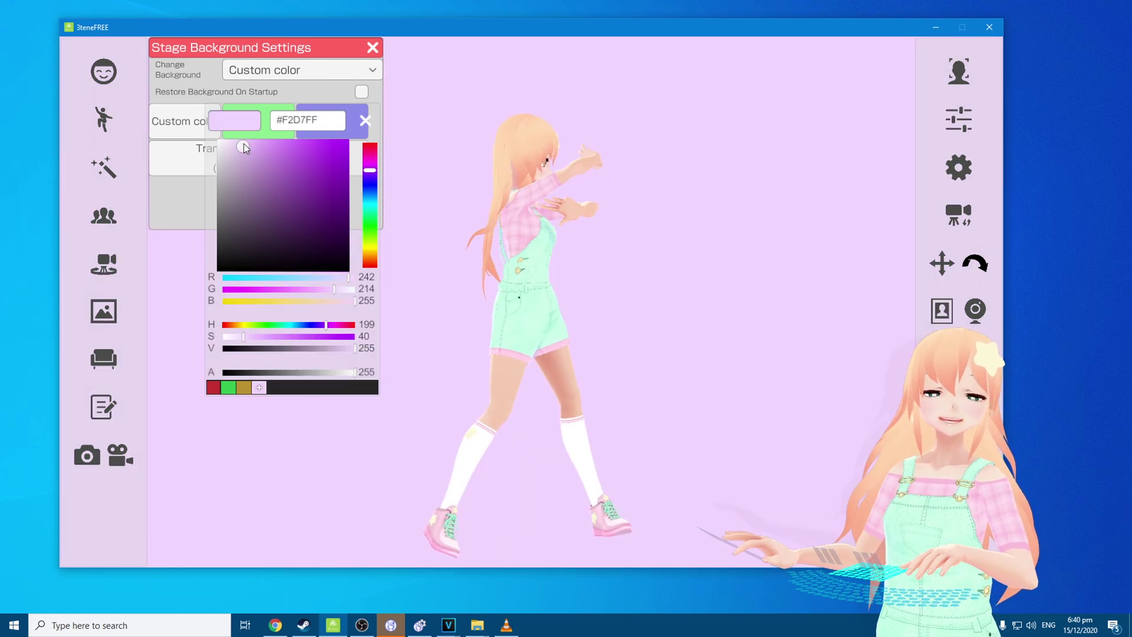
{"action": "left_click", "coordinate": [369, 121]}
- Switch the stage background to Image and try the pastel gradient and geometric pictures
{"action": "left_click", "coordinate": [288, 74]}
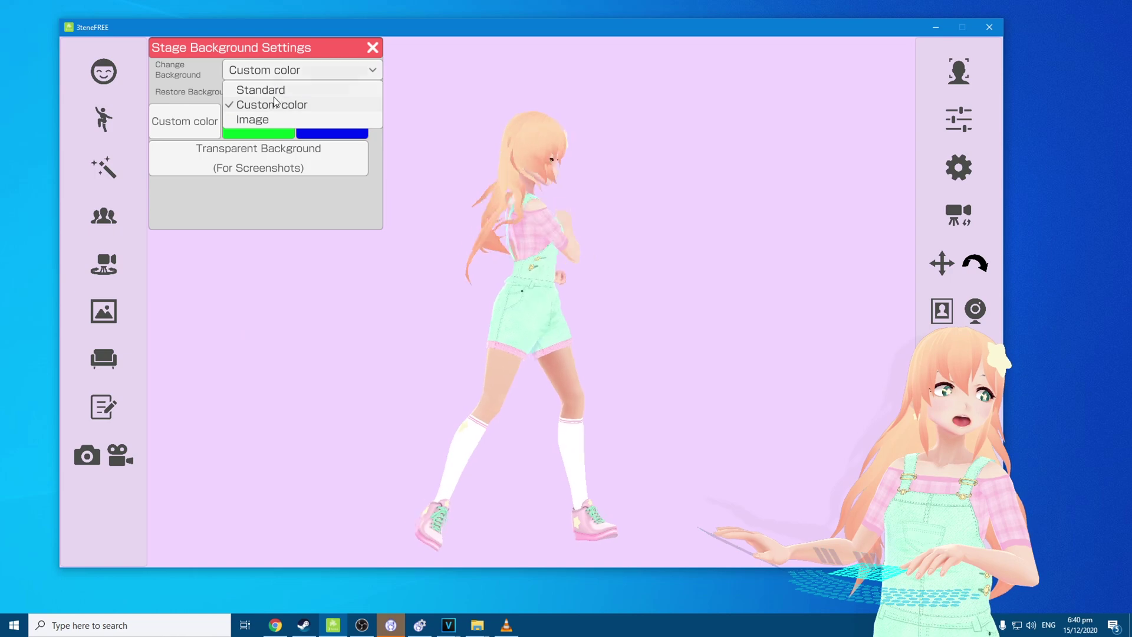
{"action": "left_click", "coordinate": [253, 120]}
{"action": "left_click", "coordinate": [311, 151]}
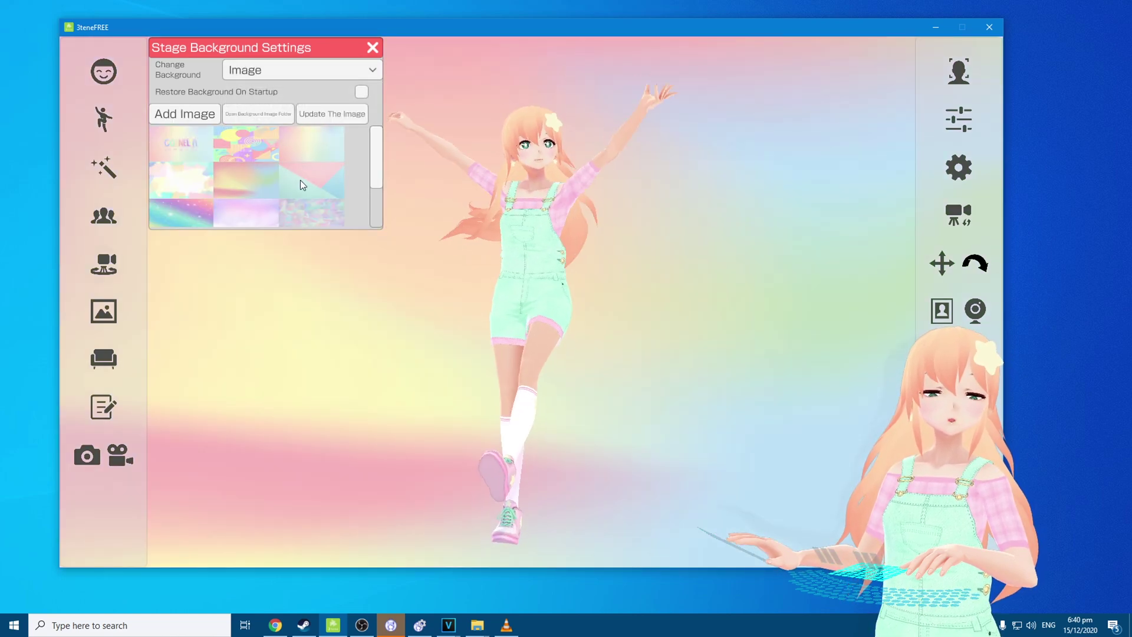
{"action": "left_click", "coordinate": [301, 184]}
{"action": "scroll", "coordinate": [282, 180], "scroll_direction": "down", "scroll_amount": 1}
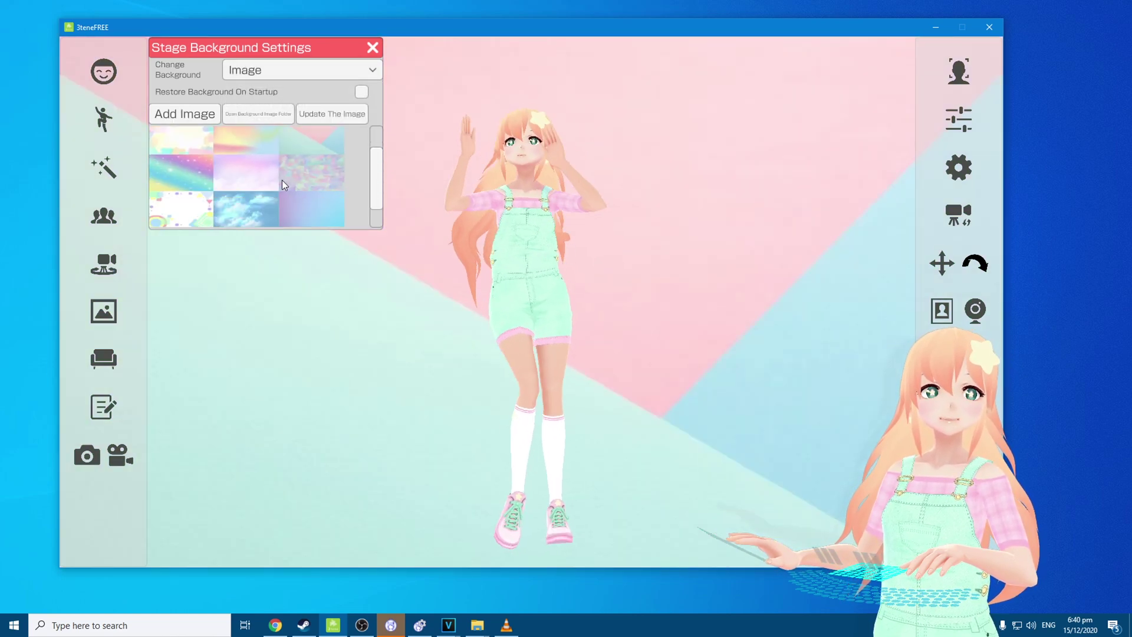
- Try further background images, choose the sparkling diagonal rainbow one, and close the stage background settings
{"action": "left_click", "coordinate": [283, 179]}
{"action": "left_click", "coordinate": [263, 187]}
{"action": "left_click", "coordinate": [256, 205]}
{"action": "left_click", "coordinate": [284, 203]}
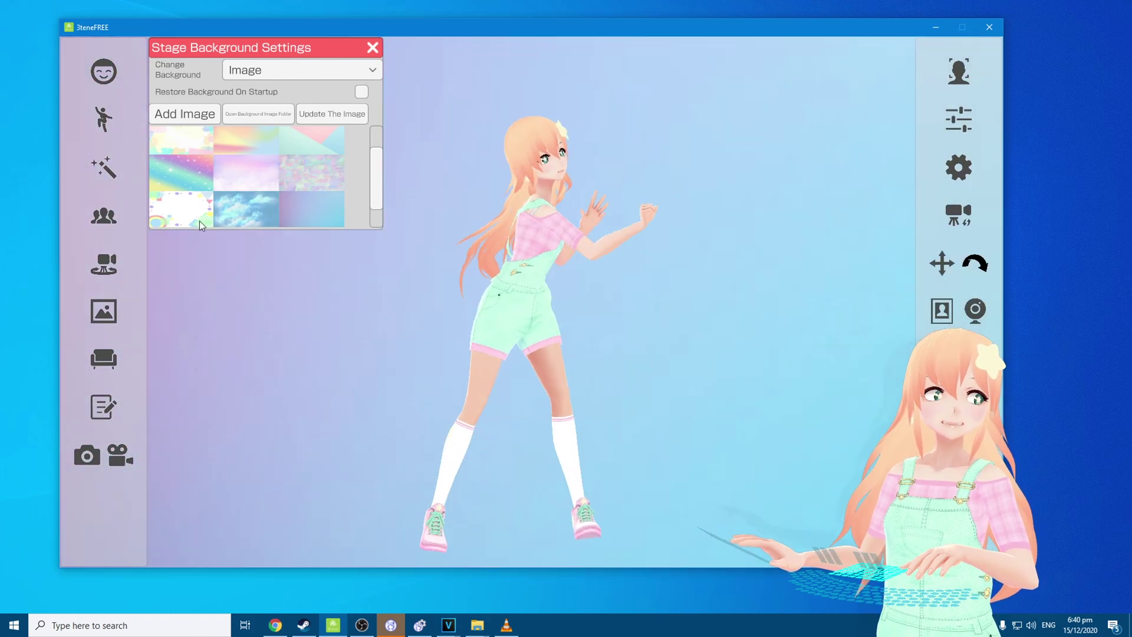
{"action": "left_click", "coordinate": [195, 216]}
{"action": "left_click", "coordinate": [196, 181]}
{"action": "scroll", "coordinate": [238, 159], "scroll_direction": "up", "scroll_amount": 1}
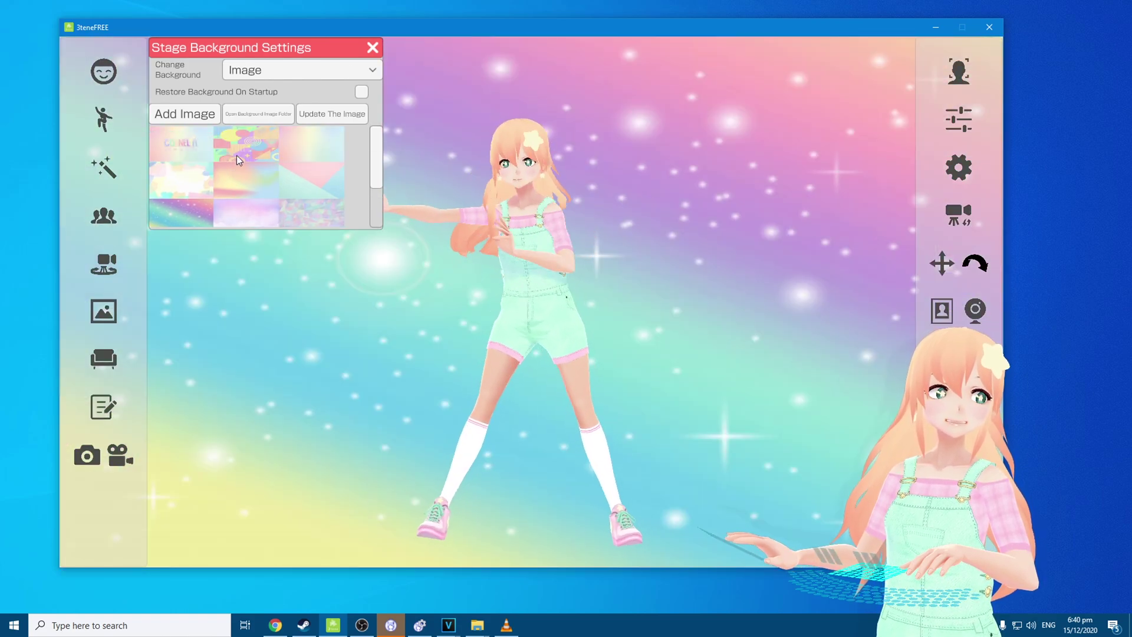
{"action": "left_click", "coordinate": [373, 47]}
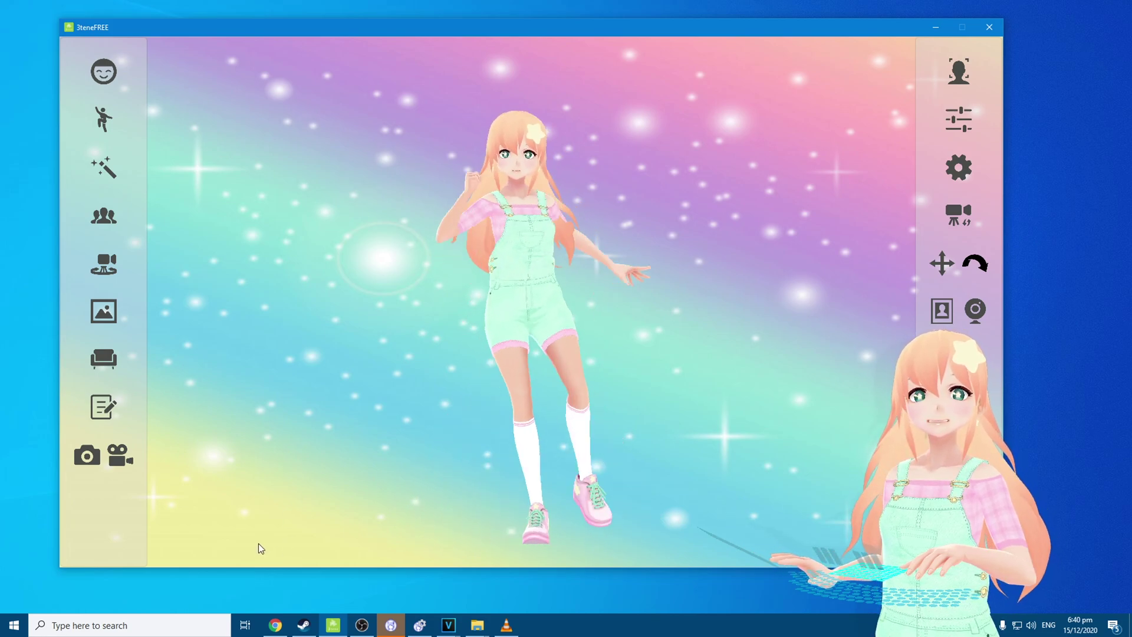
- Start recording a video and move and rotate the scene camera around the dancing avatar
{"action": "left_click", "coordinate": [126, 462]}
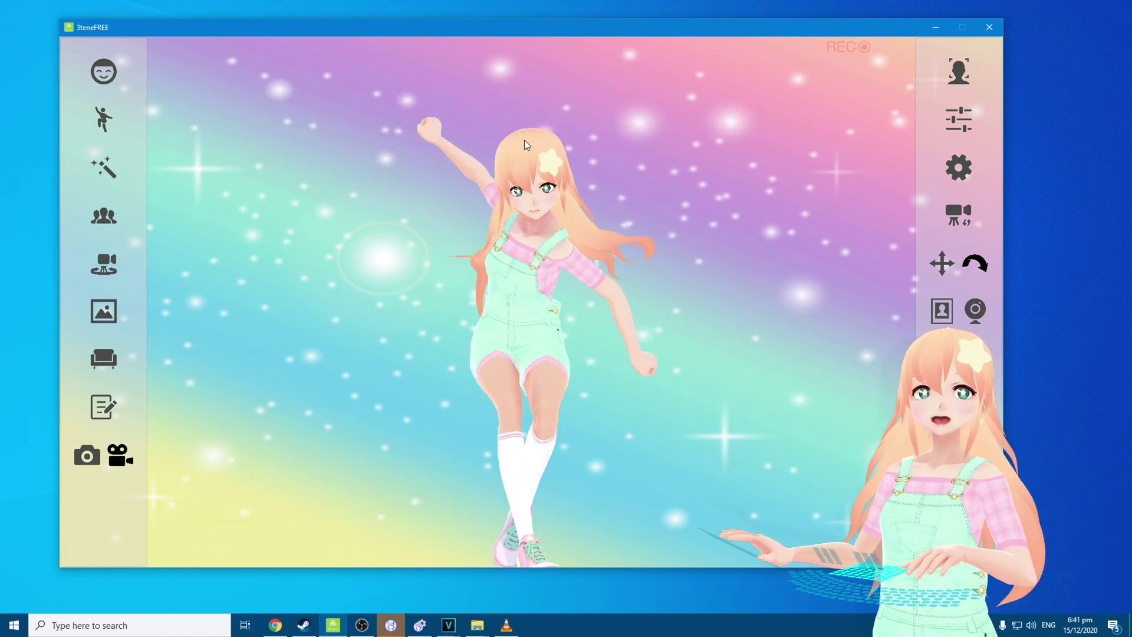
{"action": "left_click", "coordinate": [942, 263]}
{"action": "left_click_drag", "start_coordinate": [643, 216], "coordinate": [569, 356]}
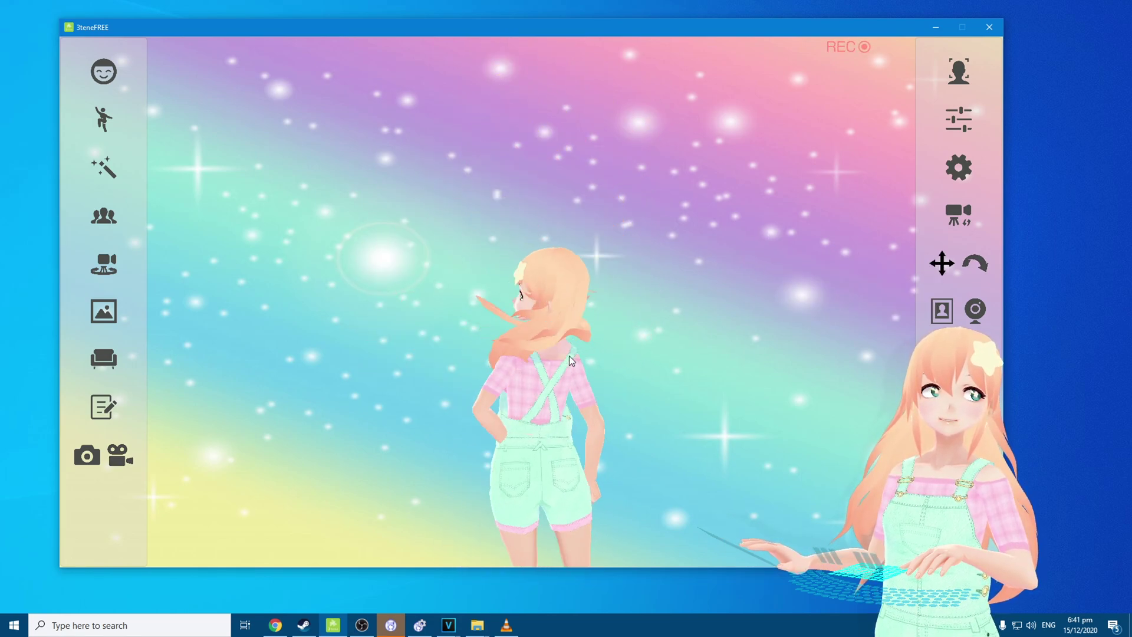
{"action": "left_click", "coordinate": [976, 263]}
{"action": "left_click_drag", "start_coordinate": [718, 454], "coordinate": [189, 451]}
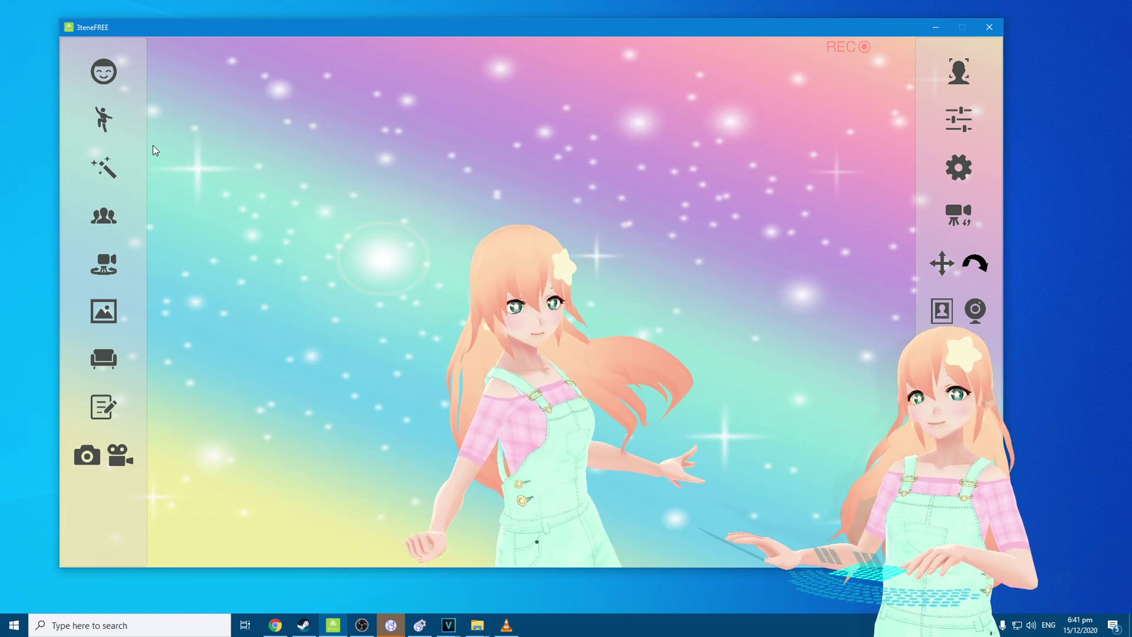
- Cycle the stage background through several pastel images during the recording, ending on the pink starry cloud sky
{"action": "left_click", "coordinate": [104, 309]}
{"action": "left_click", "coordinate": [316, 182]}
{"action": "left_click", "coordinate": [312, 147]}
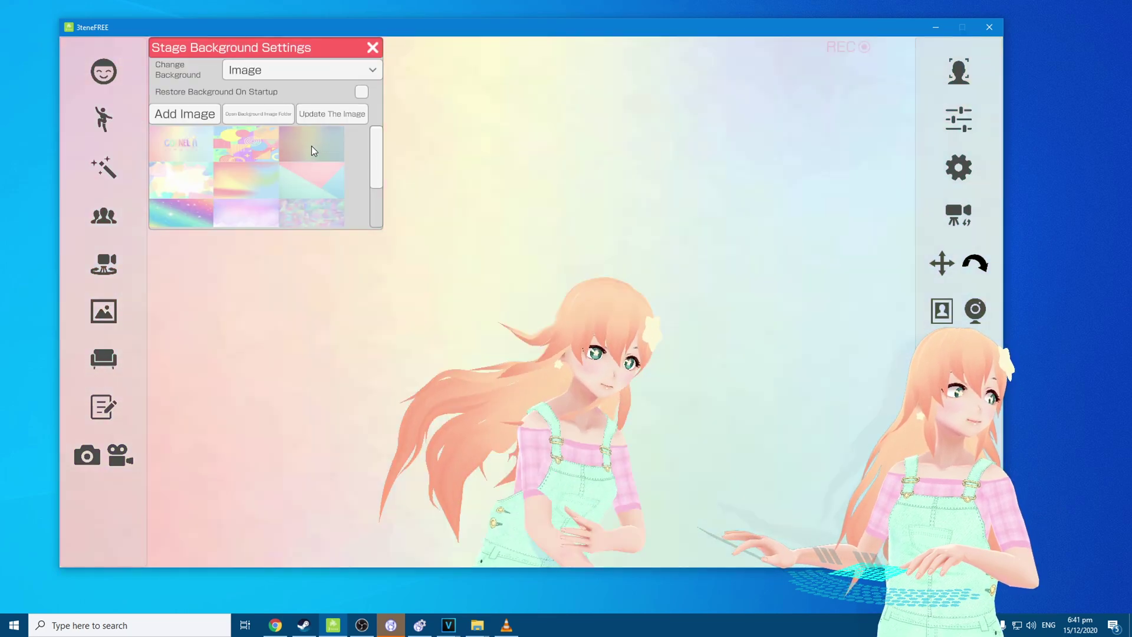
{"action": "left_click", "coordinate": [262, 178]}
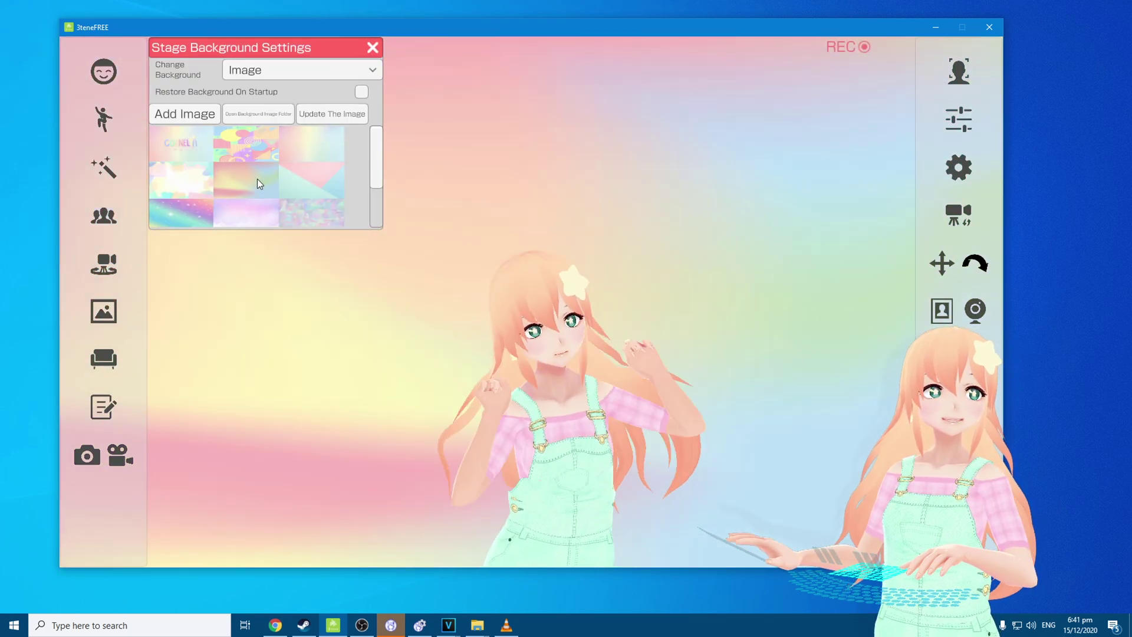
{"action": "left_click", "coordinate": [191, 183]}
{"action": "left_click", "coordinate": [193, 211]}
{"action": "left_click", "coordinate": [274, 212]}
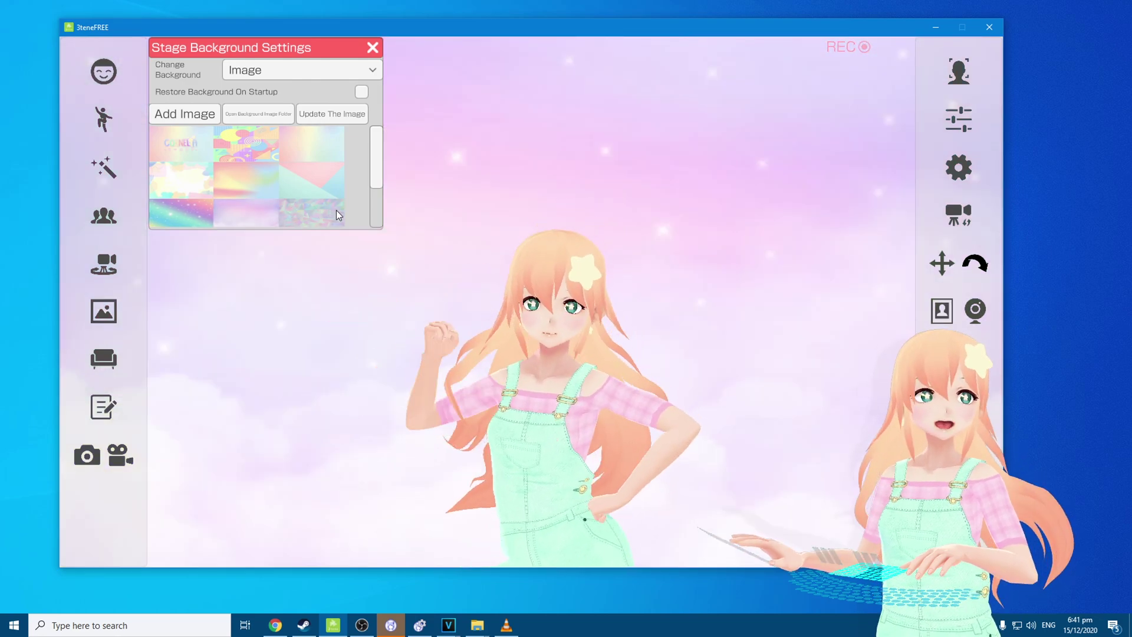
- Set the stage background to the holographic polygon image and stop the video recording
{"action": "left_click", "coordinate": [336, 210]}
{"action": "left_click", "coordinate": [194, 456]}
{"action": "left_click", "coordinate": [111, 463]}
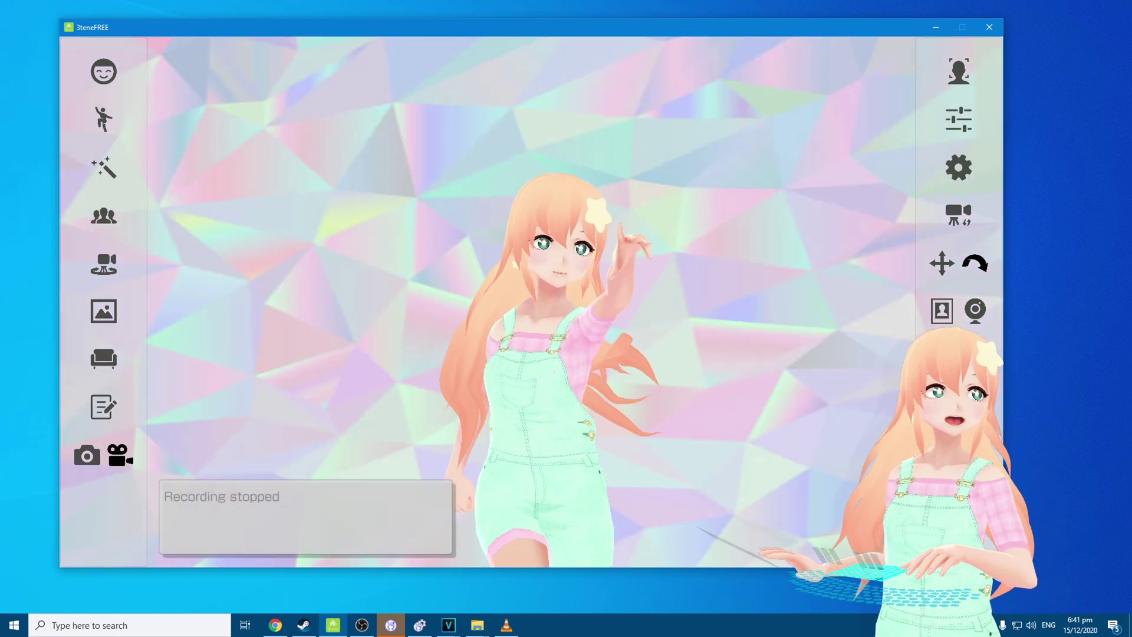
{"action": "key", "text": "super+e"}
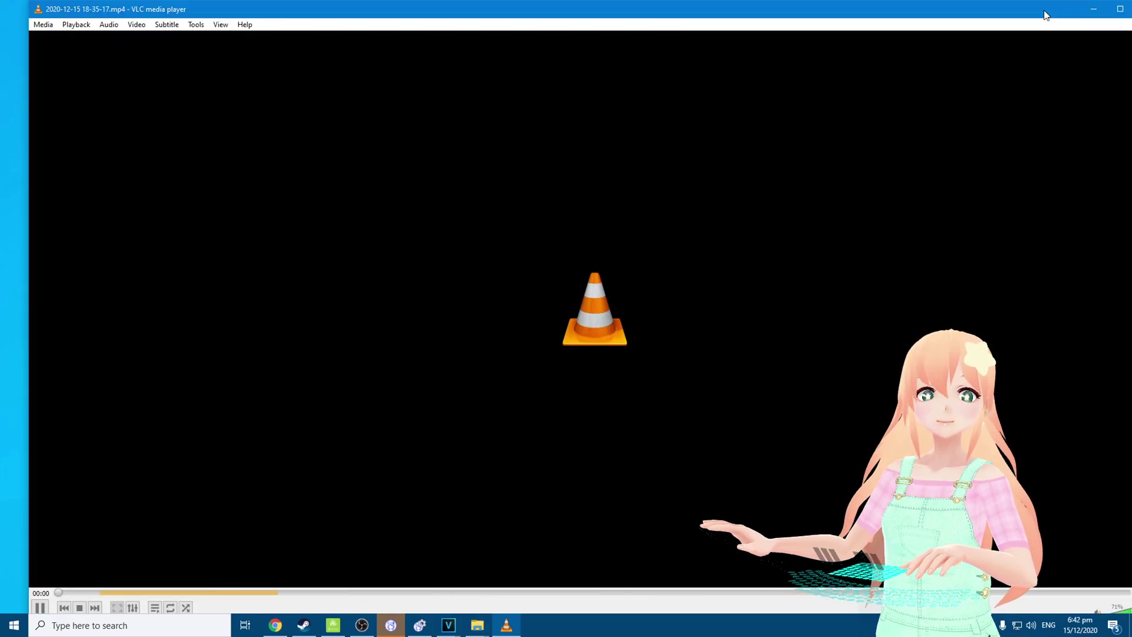
{"action": "left_click_drag", "start_coordinate": [1046, 15], "coordinate": [990, 42]}
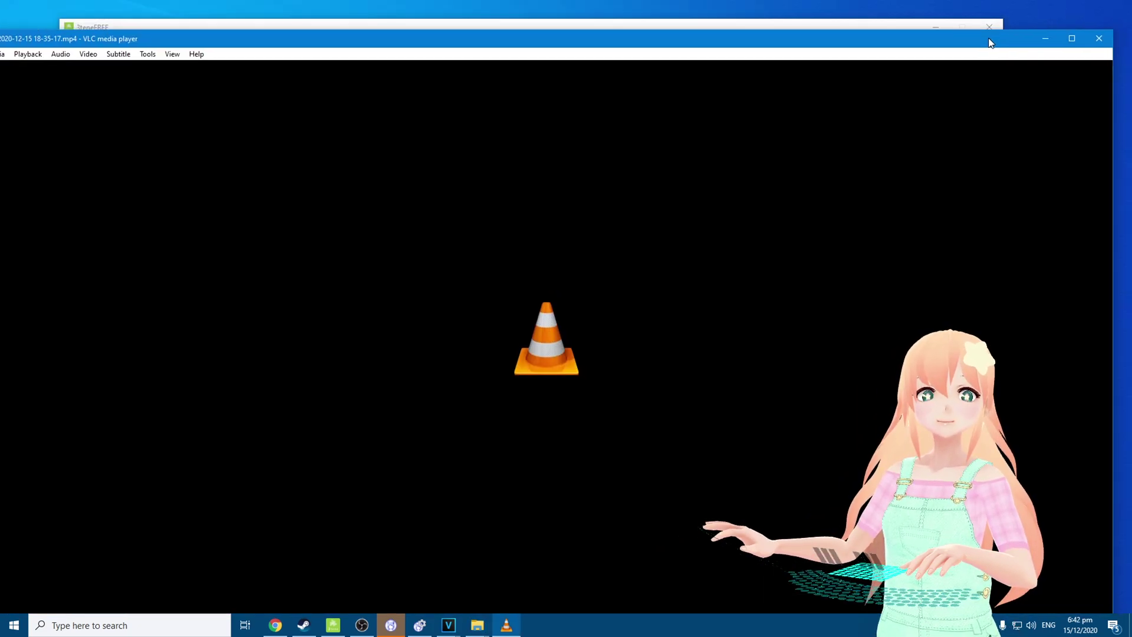
{"action": "left_click", "coordinate": [1099, 38]}
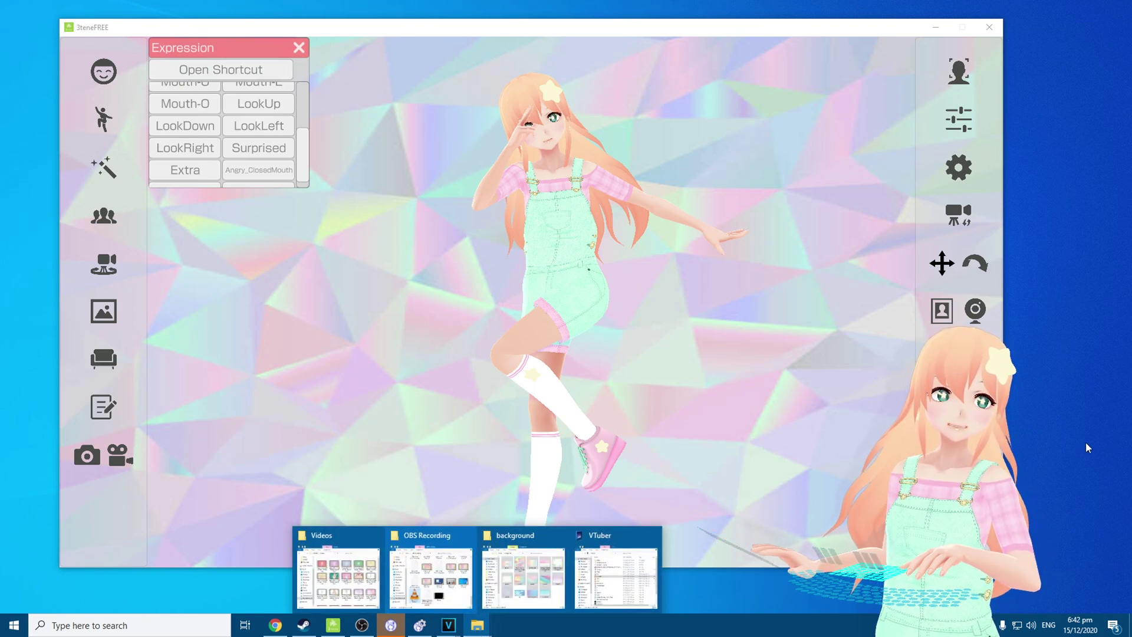
- Switch to the File Explorer window with the Videos folder, minimise 3teneFREE, and maximise the folder window
{"action": "mouse_move", "coordinate": [485, 631]}
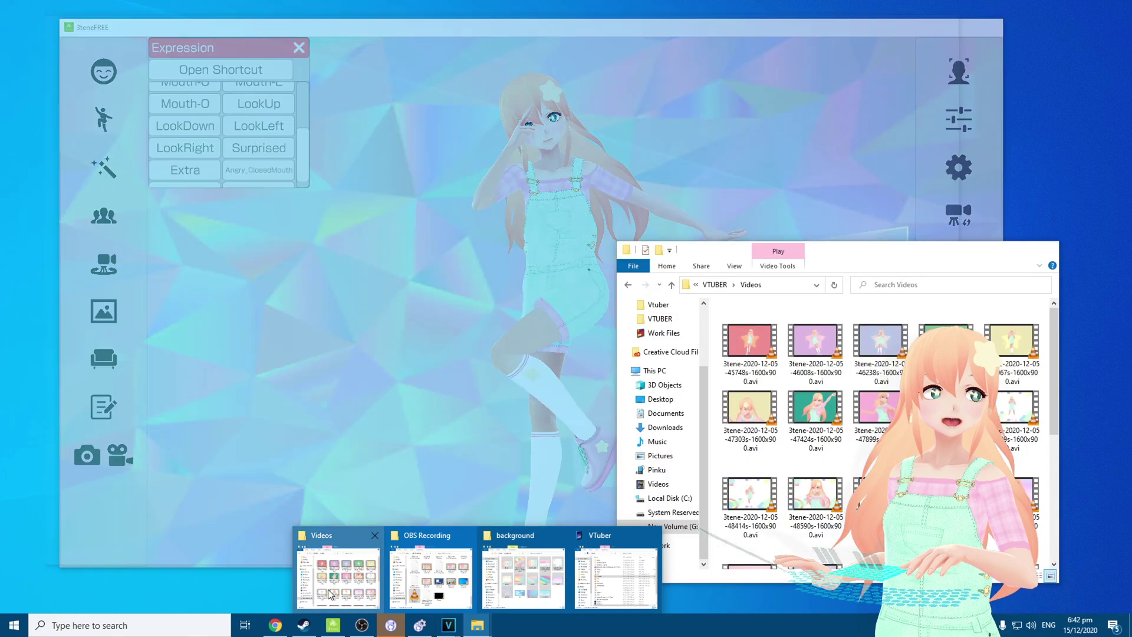
{"action": "left_click", "coordinate": [339, 575]}
{"action": "left_click_drag", "start_coordinate": [966, 250], "coordinate": [719, 83]}
{"action": "left_click", "coordinate": [936, 27]}
{"action": "left_click", "coordinate": [776, 79]}
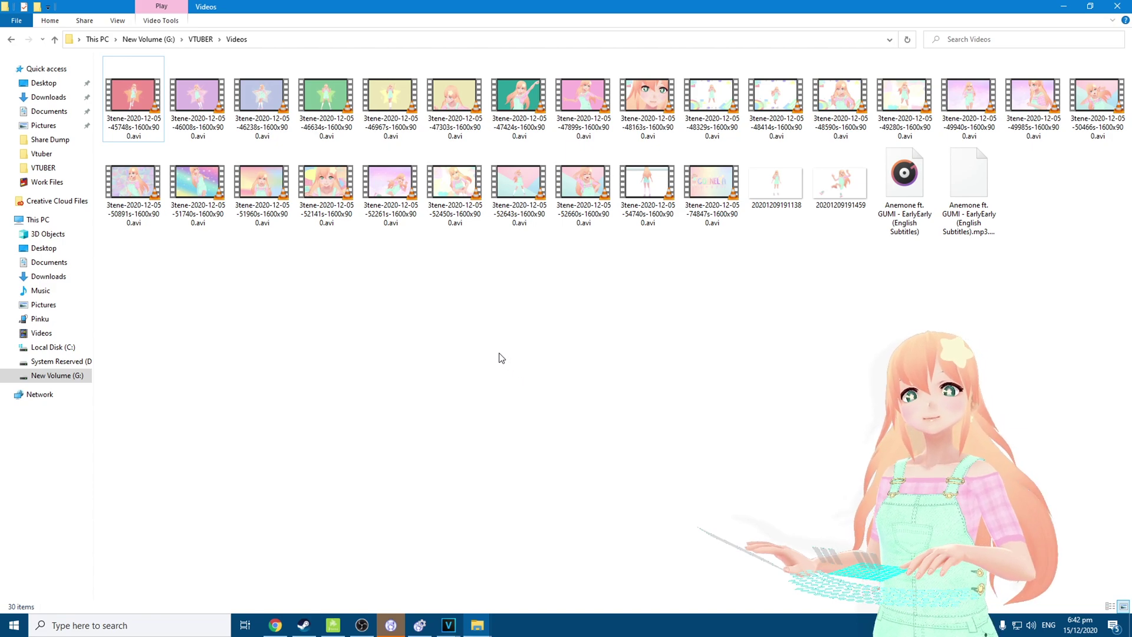
{"action": "double_click", "coordinate": [142, 106]}
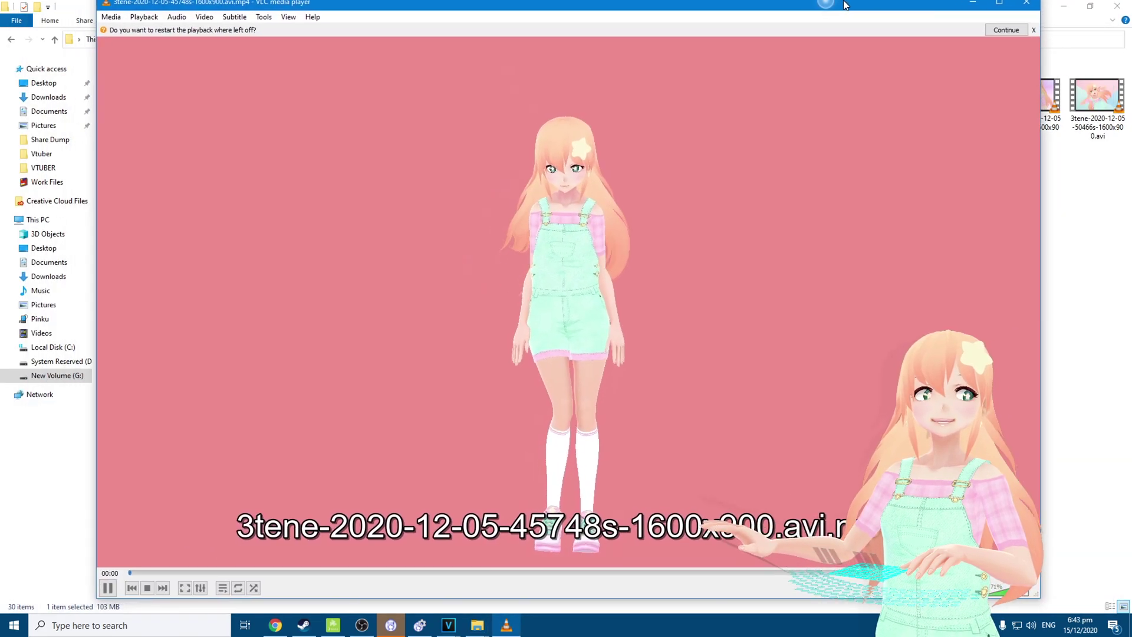
{"action": "left_click_drag", "start_coordinate": [846, 6], "coordinate": [847, 2]}
{"action": "left_click_drag", "start_coordinate": [407, 588], "coordinate": [601, 588]}
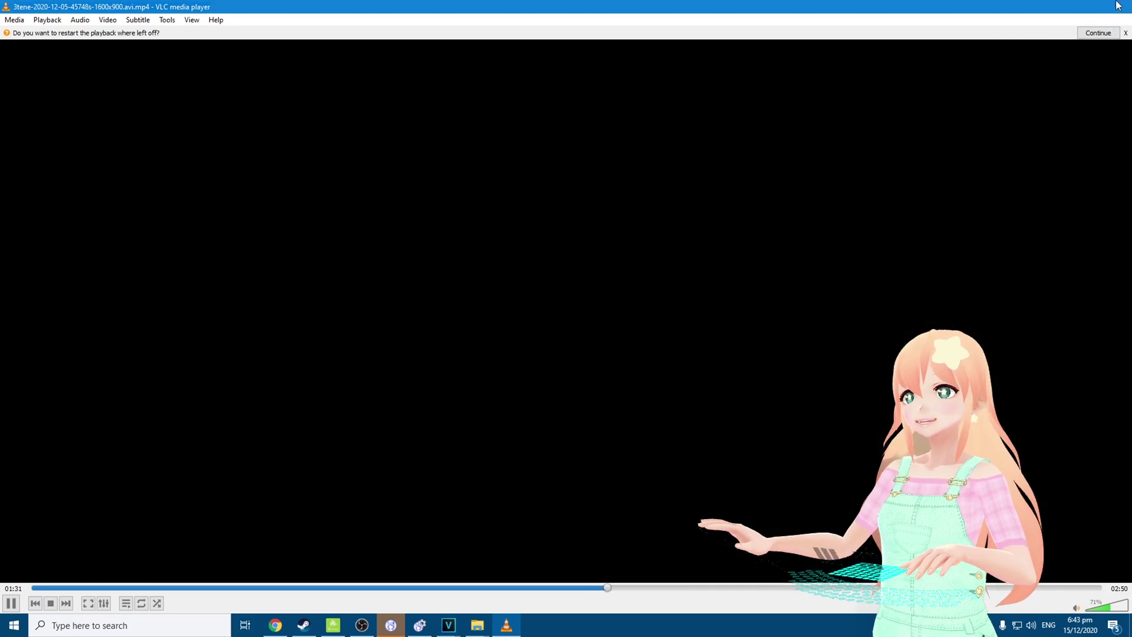
{"action": "left_click", "coordinate": [1117, 5]}
{"action": "left_click", "coordinate": [190, 102]}
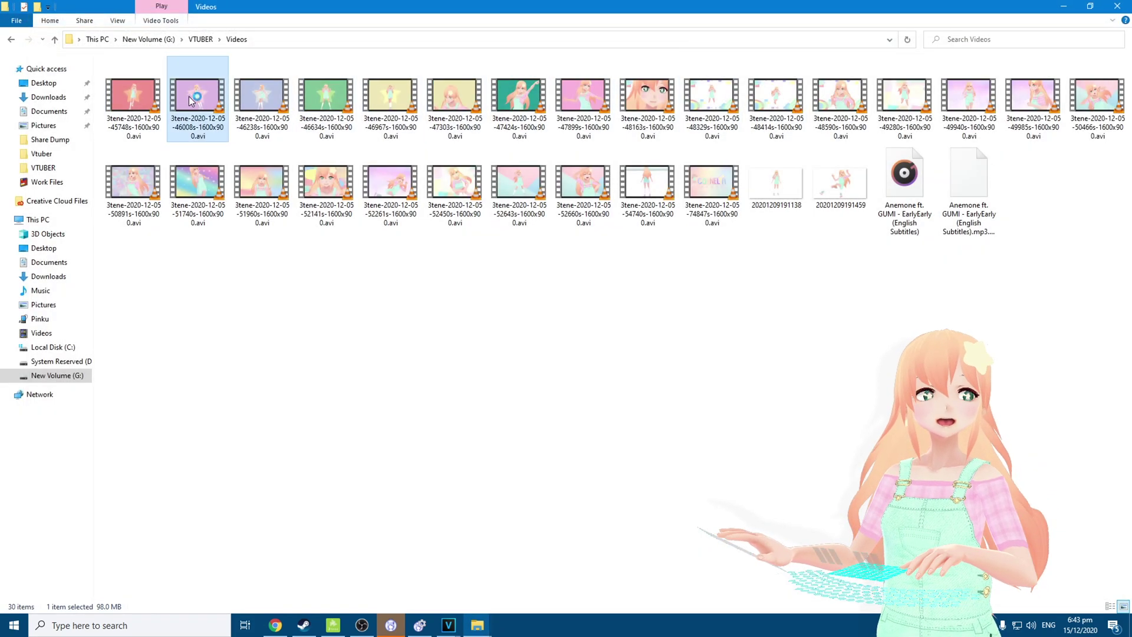
{"action": "double_click", "coordinate": [190, 101]}
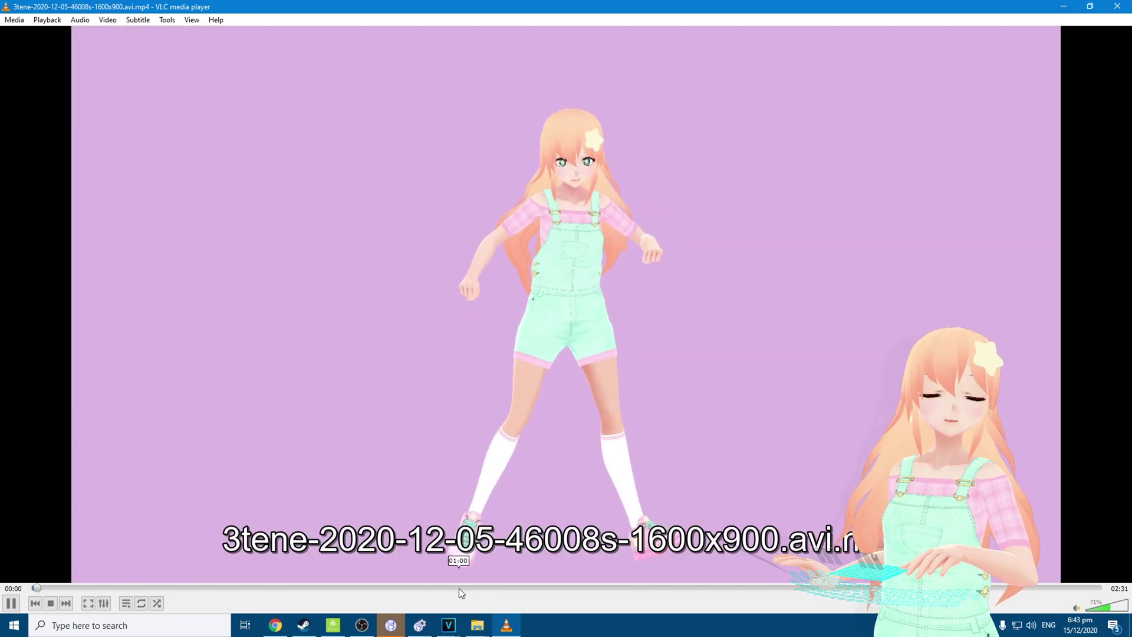
{"action": "left_click", "coordinate": [459, 589]}
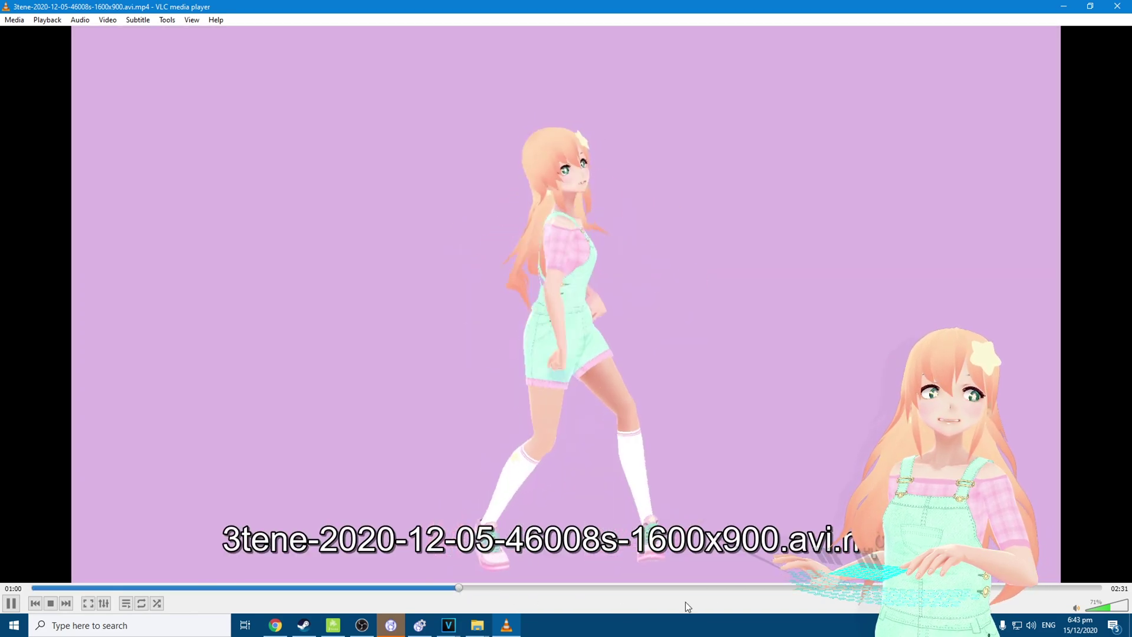
{"action": "left_click", "coordinate": [1119, 7]}
- Preview the recorded clips from 46238s to 48163s, skipping to the middle of the 48163s clip, and close the player
{"action": "left_click", "coordinate": [258, 108]}
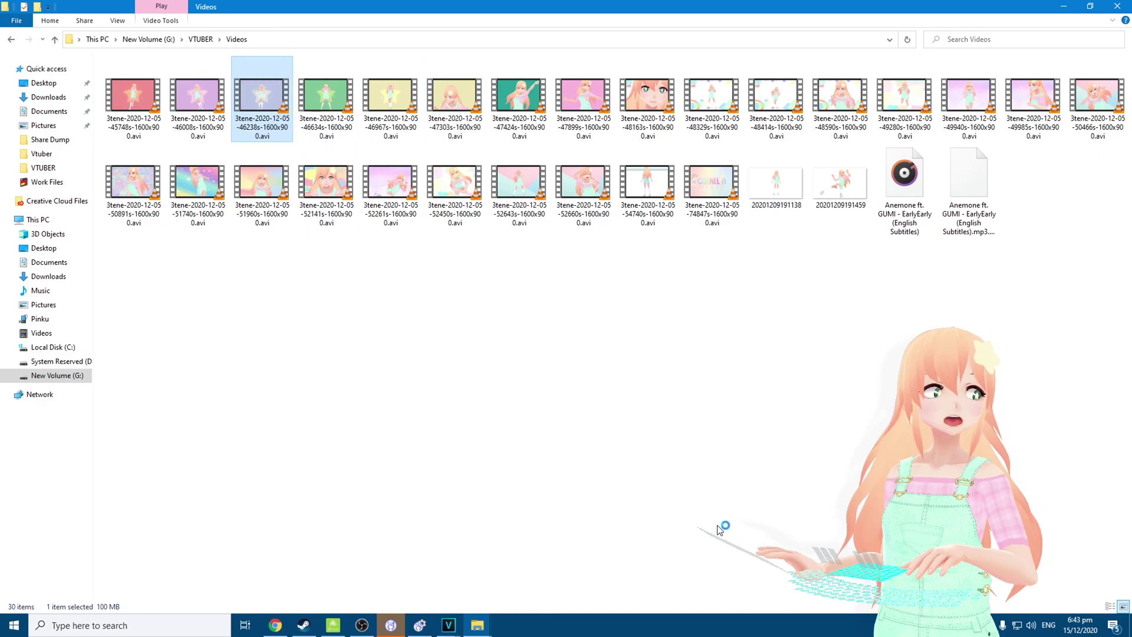
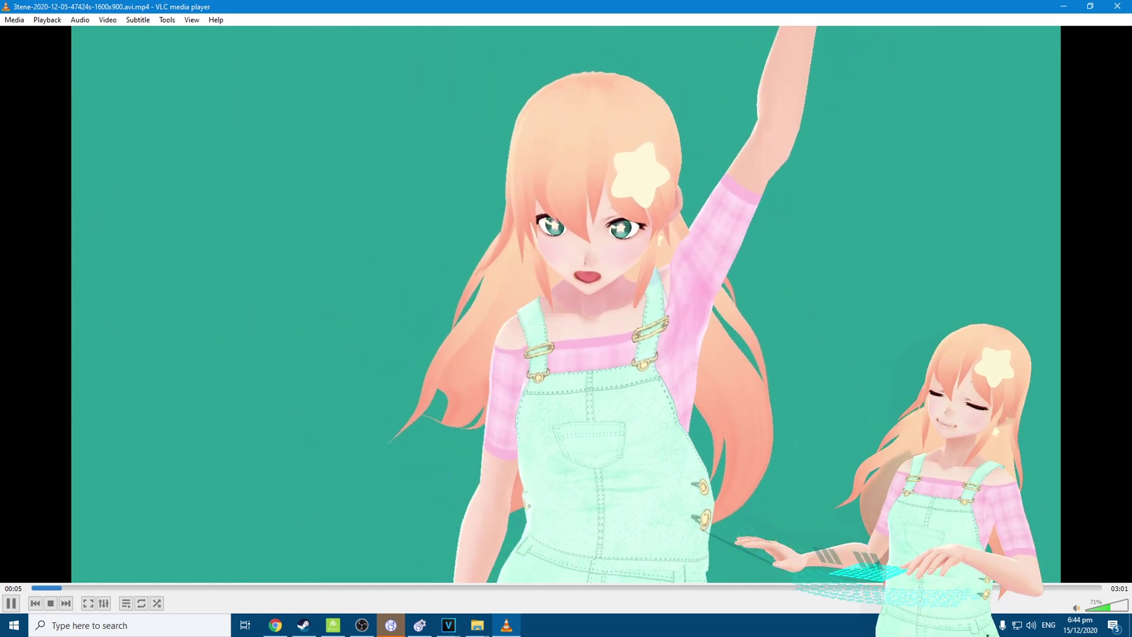
{"action": "left_click", "coordinate": [1117, 6]}
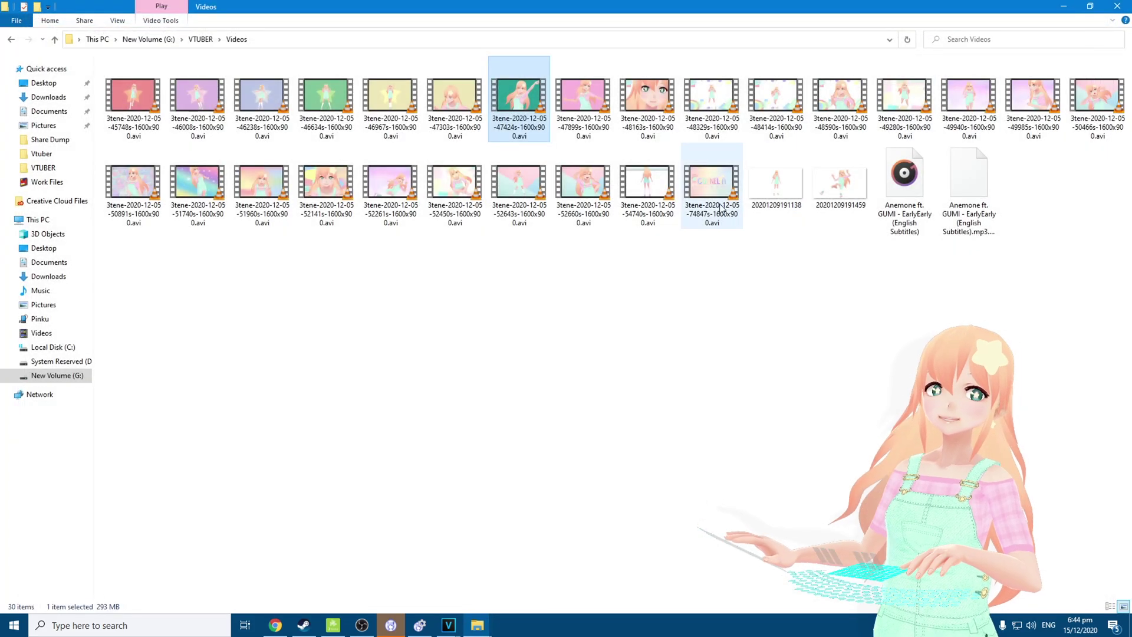
{"action": "double_click", "coordinate": [658, 109]}
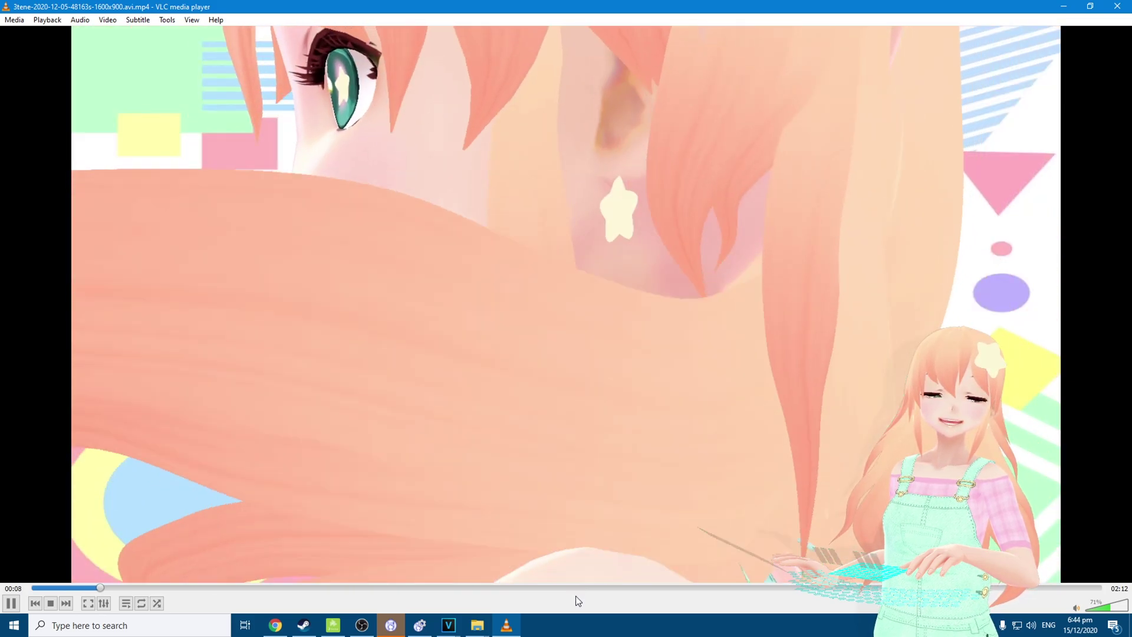
{"action": "left_click", "coordinate": [578, 591]}
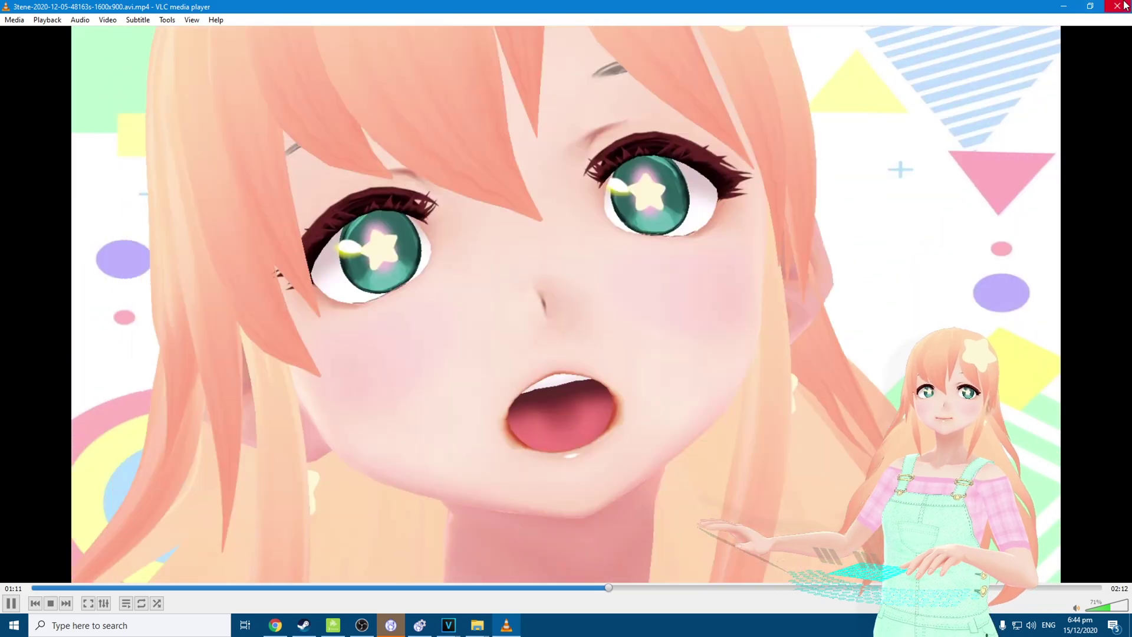
{"action": "left_click", "coordinate": [1124, 6]}
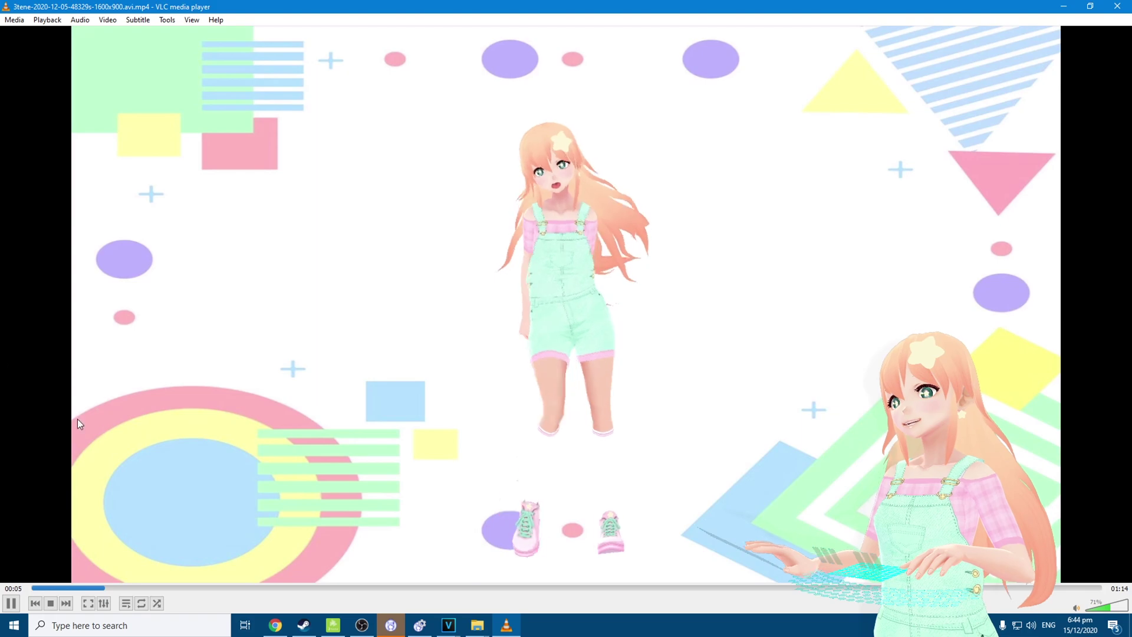
- Preview the 48329s, 48590s and 49985s clips one after another, closing the player after each
{"action": "left_click", "coordinate": [1116, 7]}
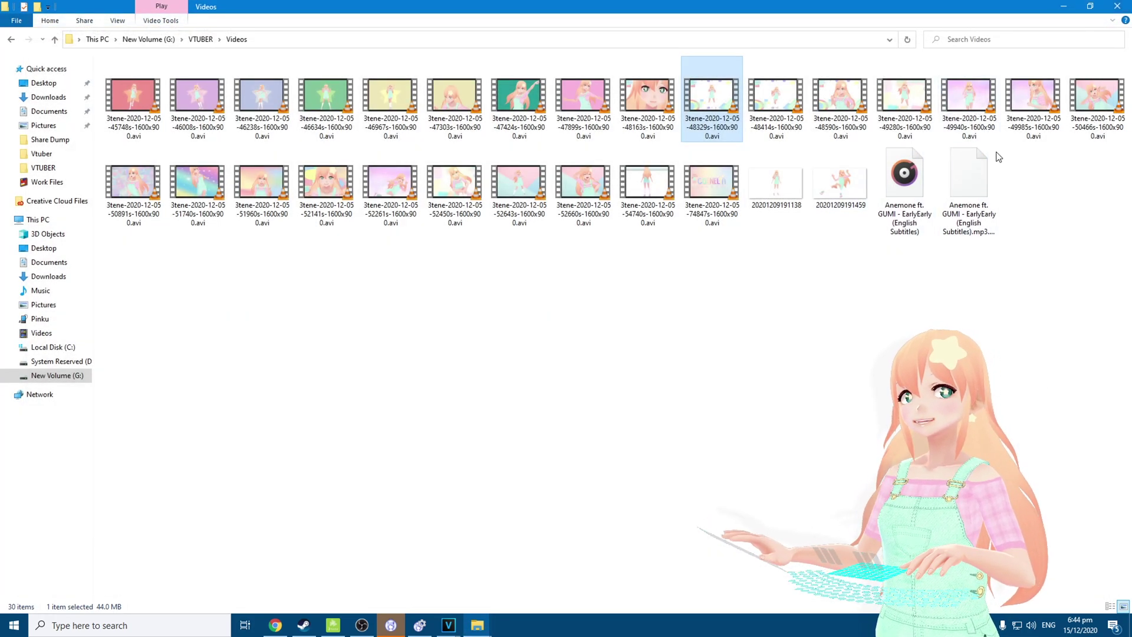
{"action": "double_click", "coordinate": [857, 107]}
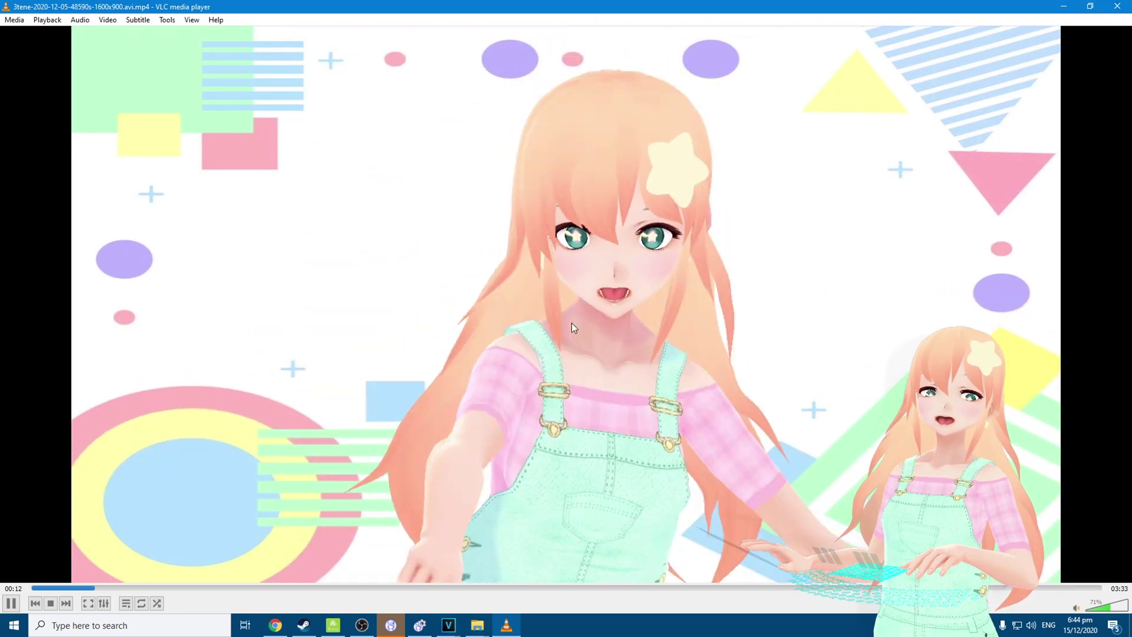
{"action": "left_click", "coordinate": [1117, 7]}
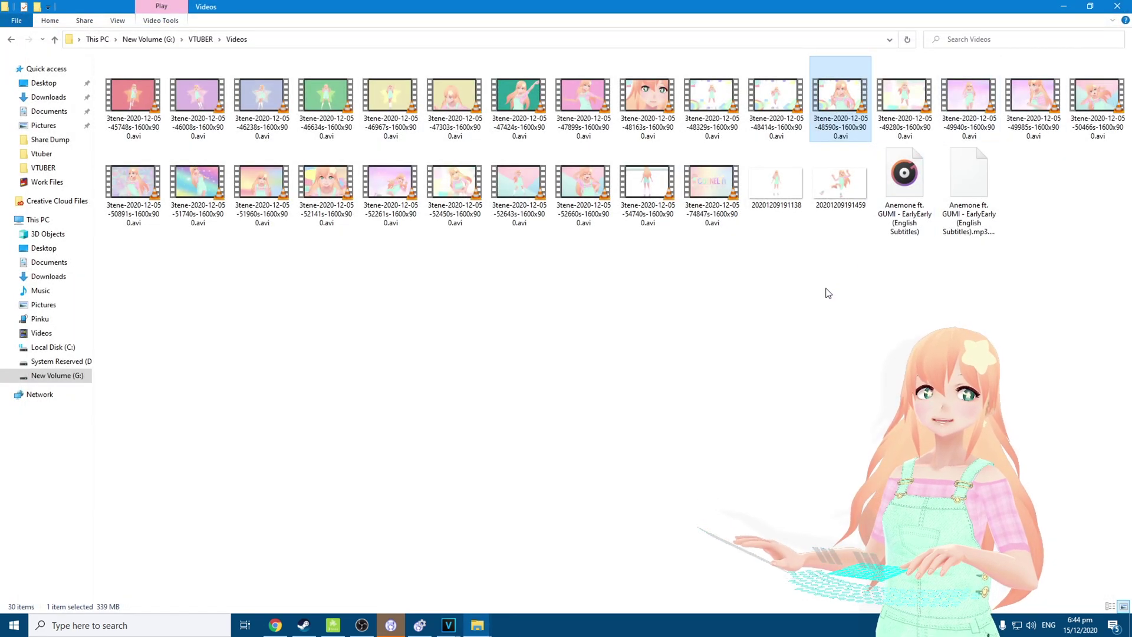
{"action": "double_click", "coordinate": [1036, 106]}
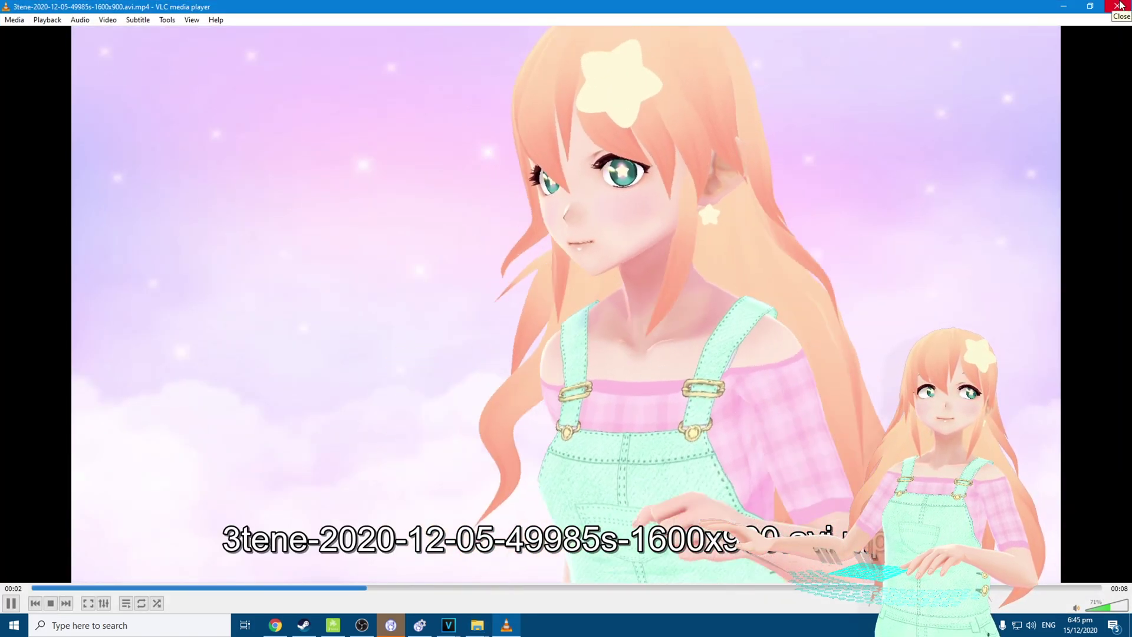
{"action": "left_click", "coordinate": [1118, 7]}
- Switch to 3teneFREE, check the avatar's face tracking, lip-sync and body operation start options, and return to the Videos folder
{"action": "left_click", "coordinate": [333, 625]}
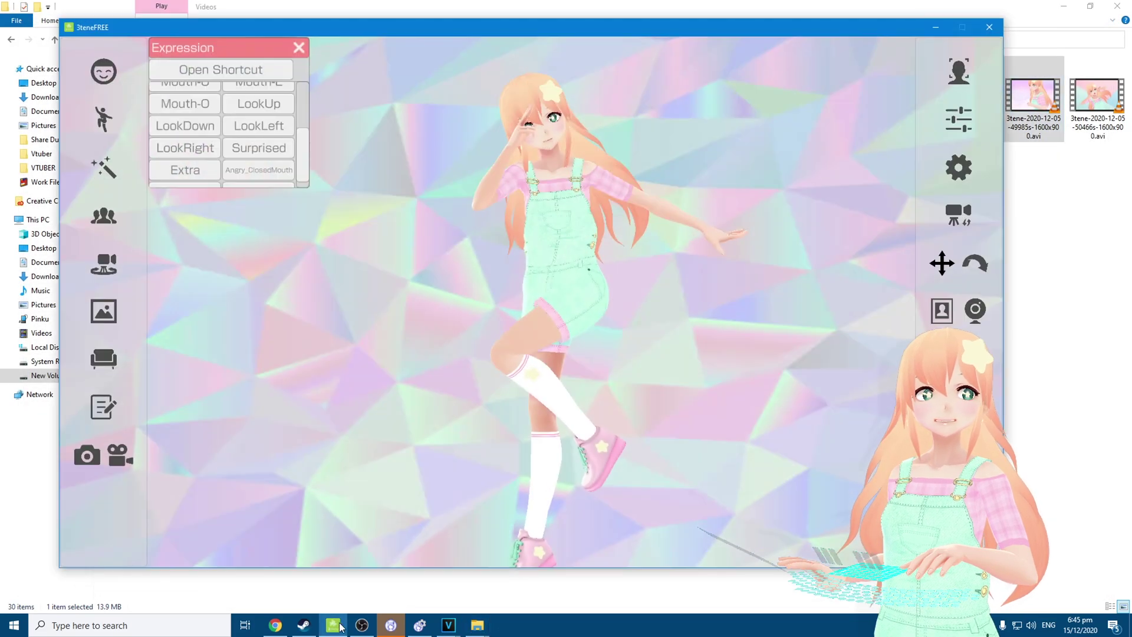
{"action": "left_click", "coordinate": [959, 72]}
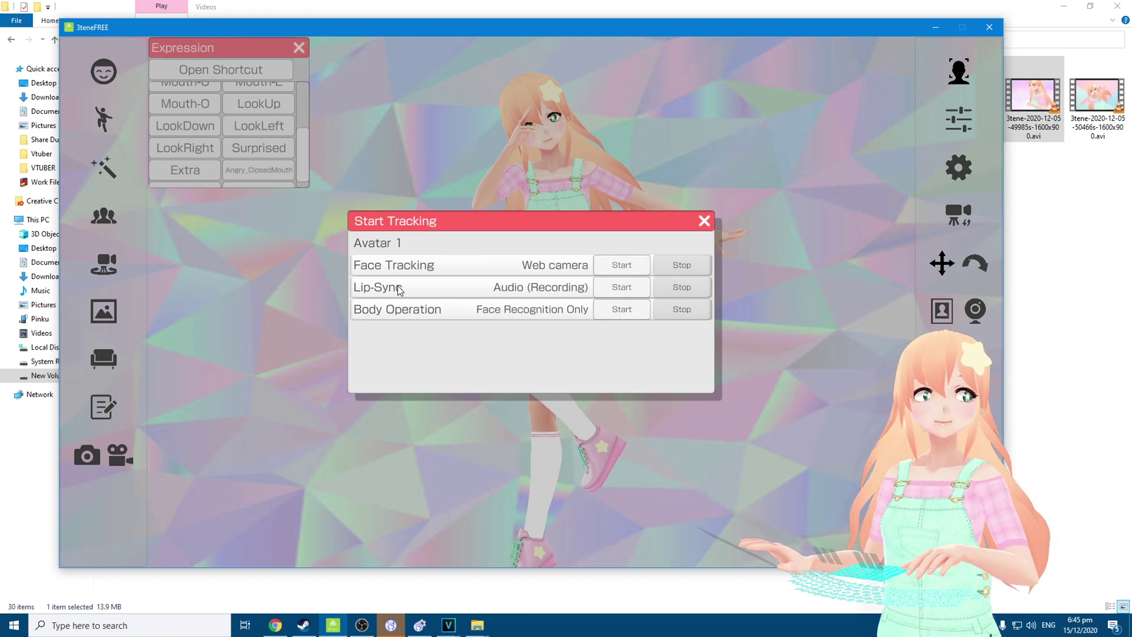
{"action": "left_click", "coordinate": [705, 222]}
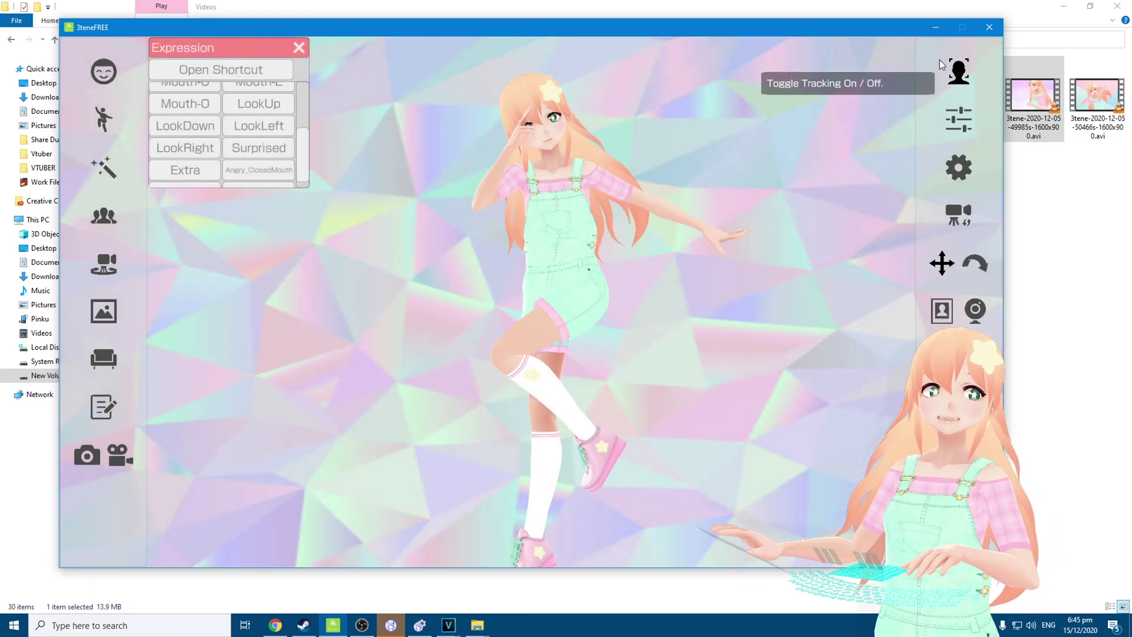
{"action": "left_click", "coordinate": [932, 28]}
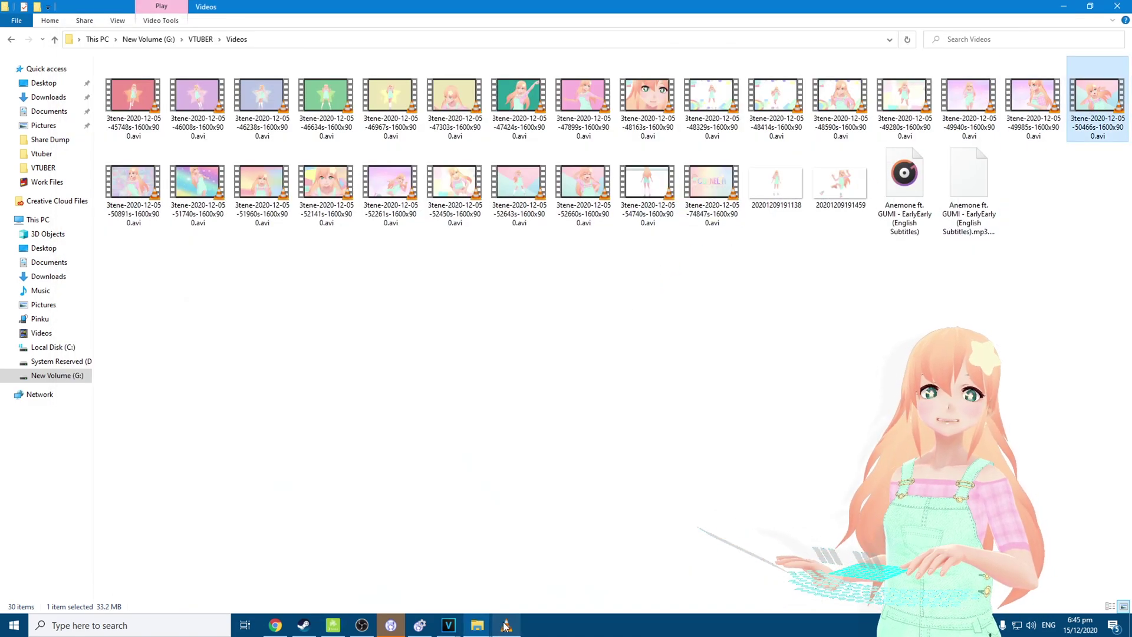
- Watch the 50466s clip in VLC media player, skipping ahead to about 00:21 and 00:31, and close the player
{"action": "left_click", "coordinate": [506, 626]}
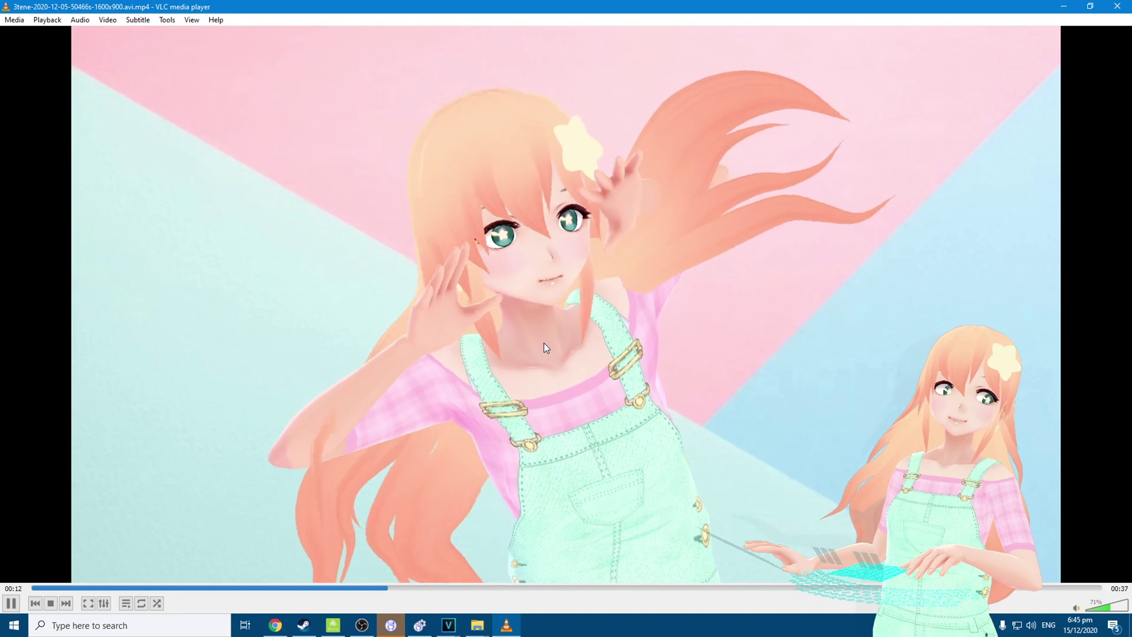
{"action": "left_click", "coordinate": [653, 587]}
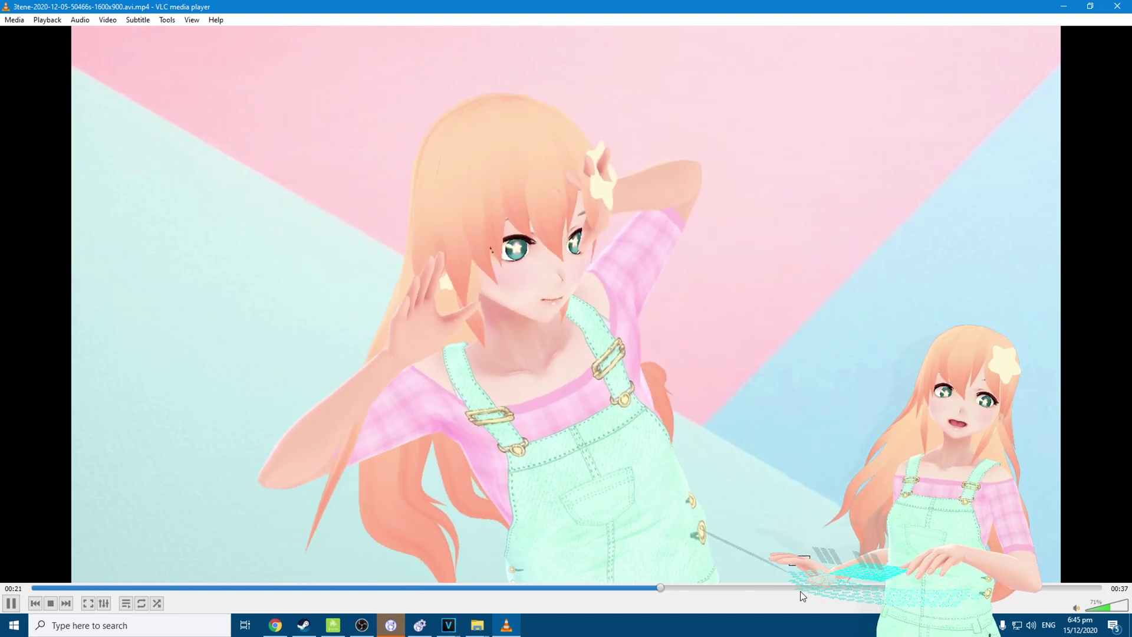
{"action": "left_click", "coordinate": [883, 587]}
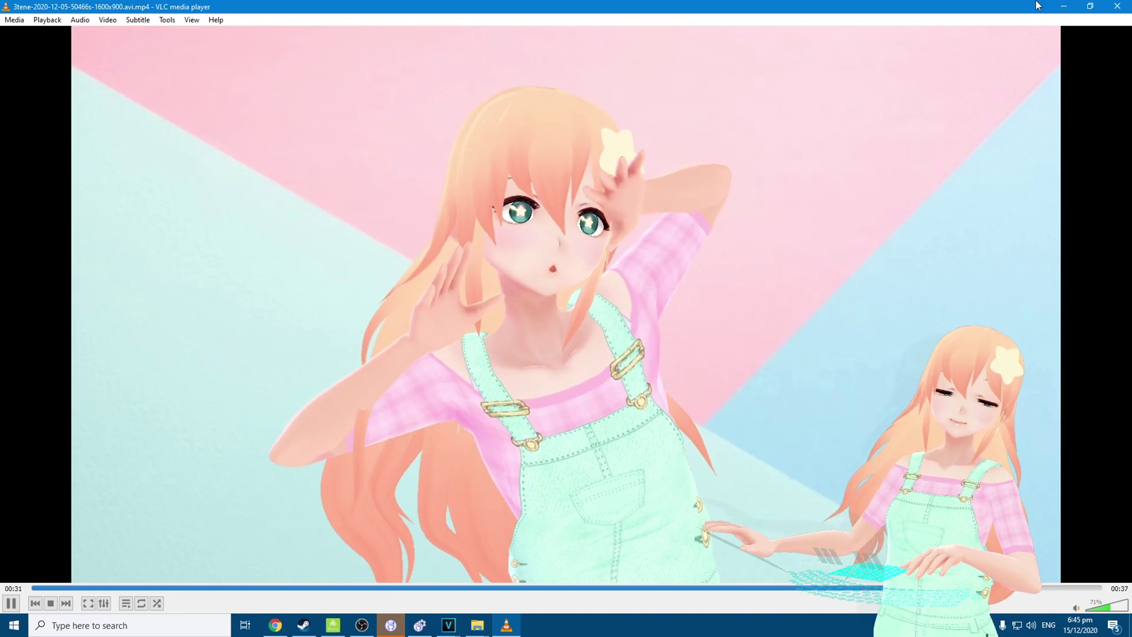
{"action": "left_click", "coordinate": [1118, 7]}
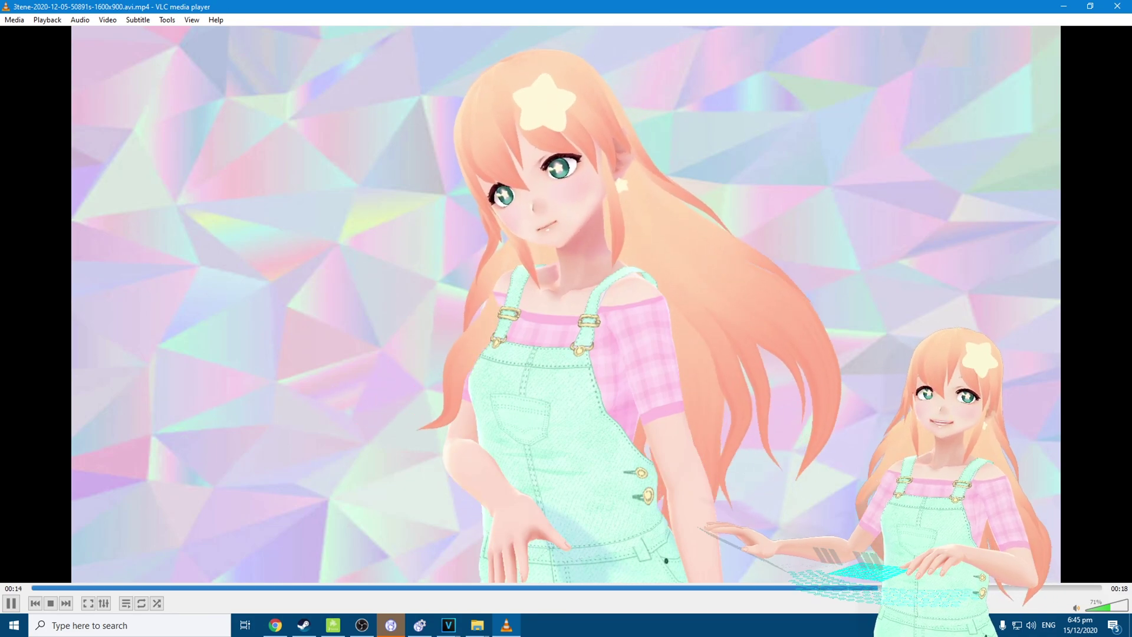
- Finish previewing the 50891s clip, play the 51740s rainbow-background clip, and close the player
{"action": "key", "text": "alt+F4"}
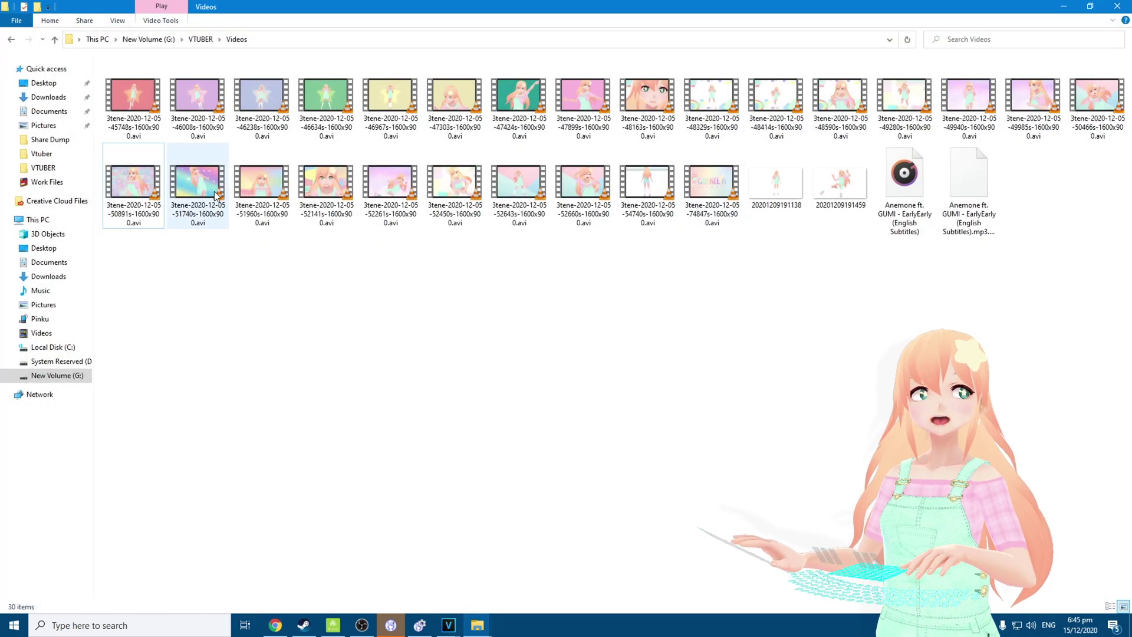
{"action": "key", "text": "Return"}
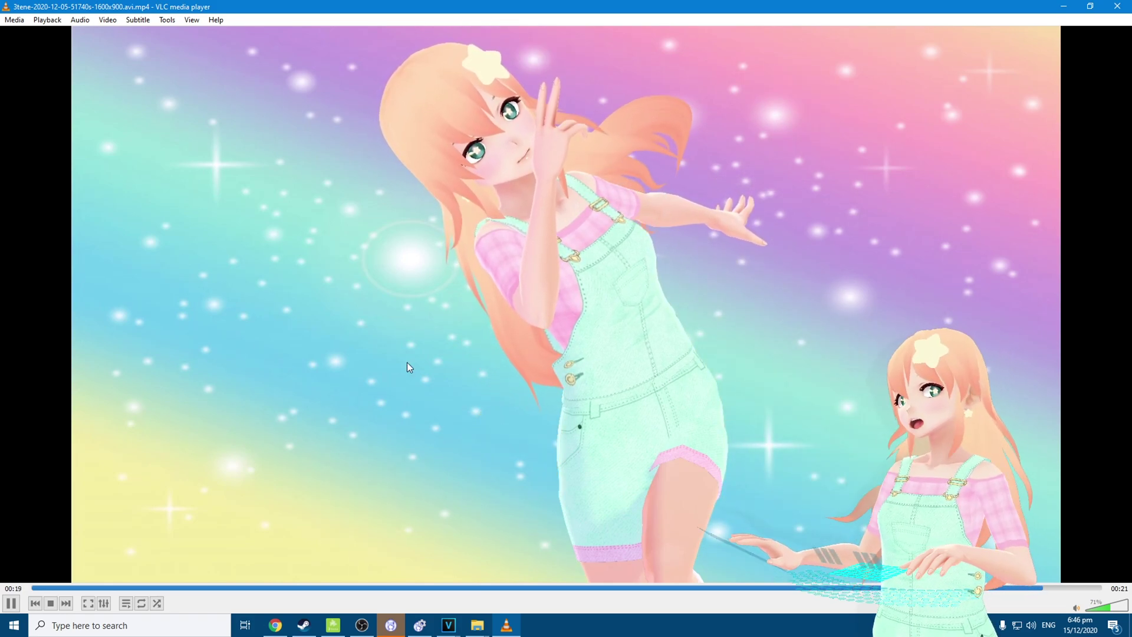
{"action": "left_click", "coordinate": [52, 603]}
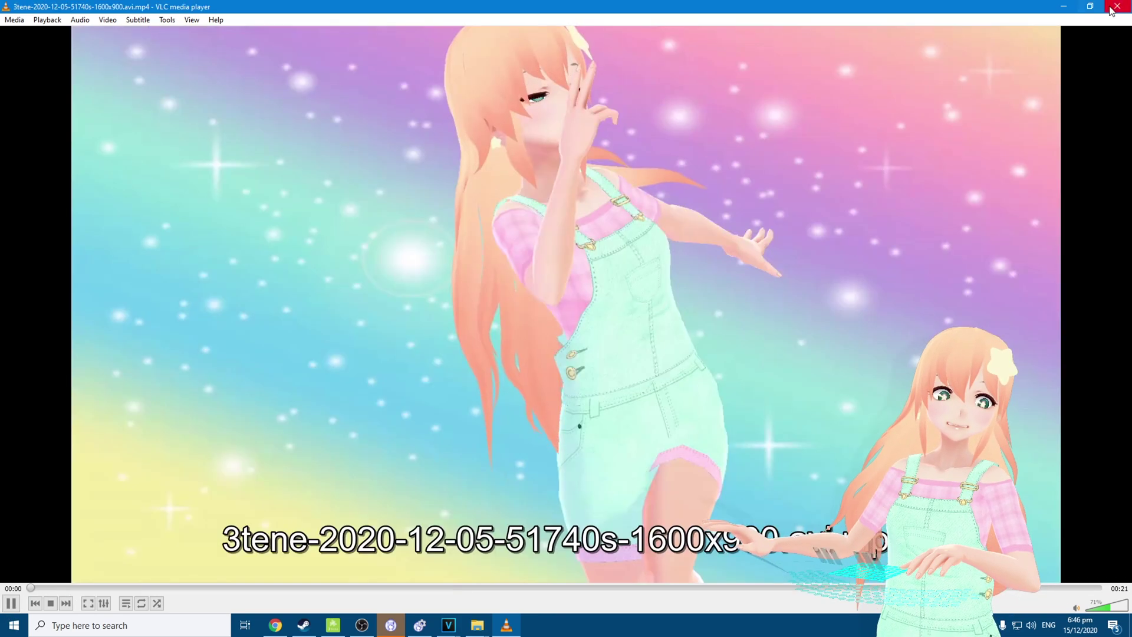
{"action": "left_click", "coordinate": [1116, 7]}
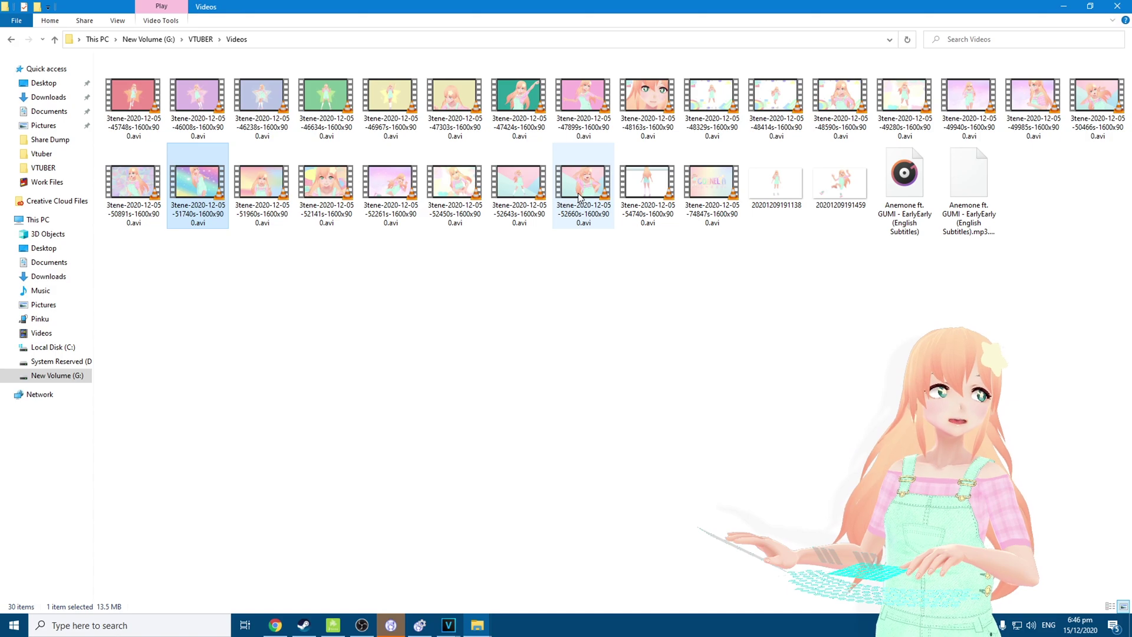
- Preview the 52450s and 52660s clips, closing the player after each
{"action": "double_click", "coordinate": [447, 198]}
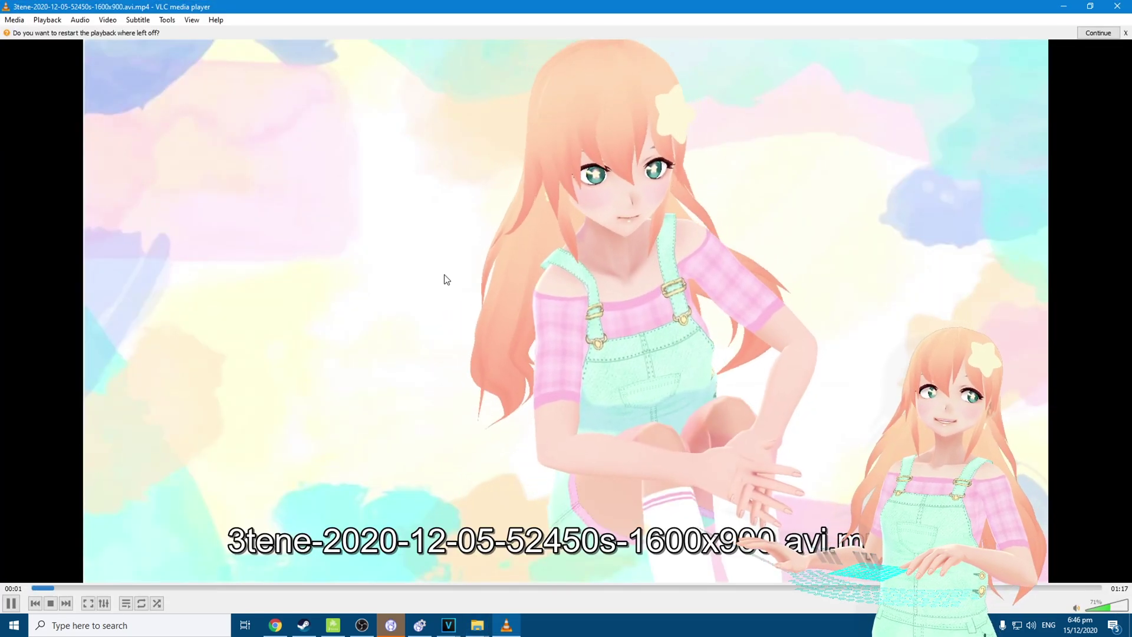
{"action": "left_click", "coordinate": [1119, 6]}
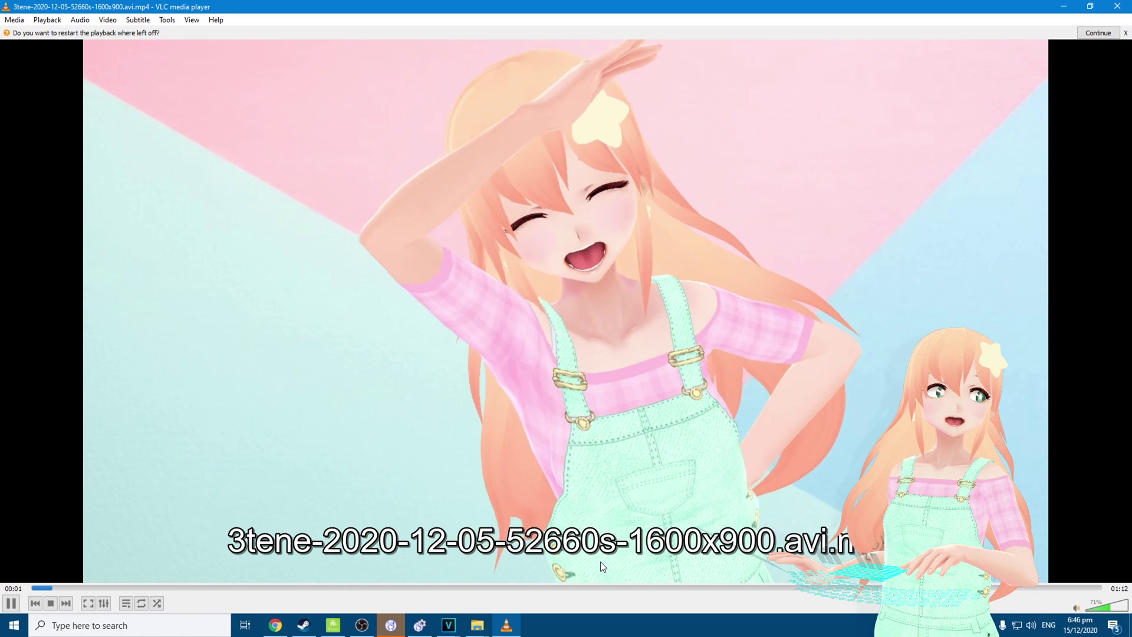
{"action": "left_click", "coordinate": [1120, 6]}
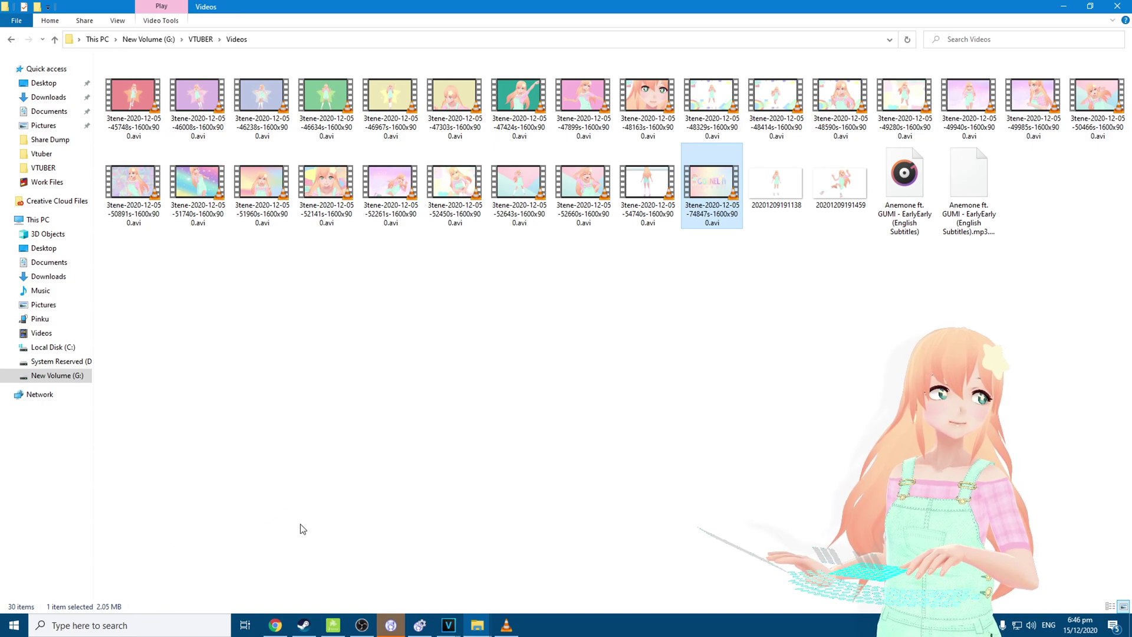
- Switch back to 3teneFREE and trigger effects such as heart and Smash on the avatar scene
{"action": "left_click", "coordinate": [331, 627]}
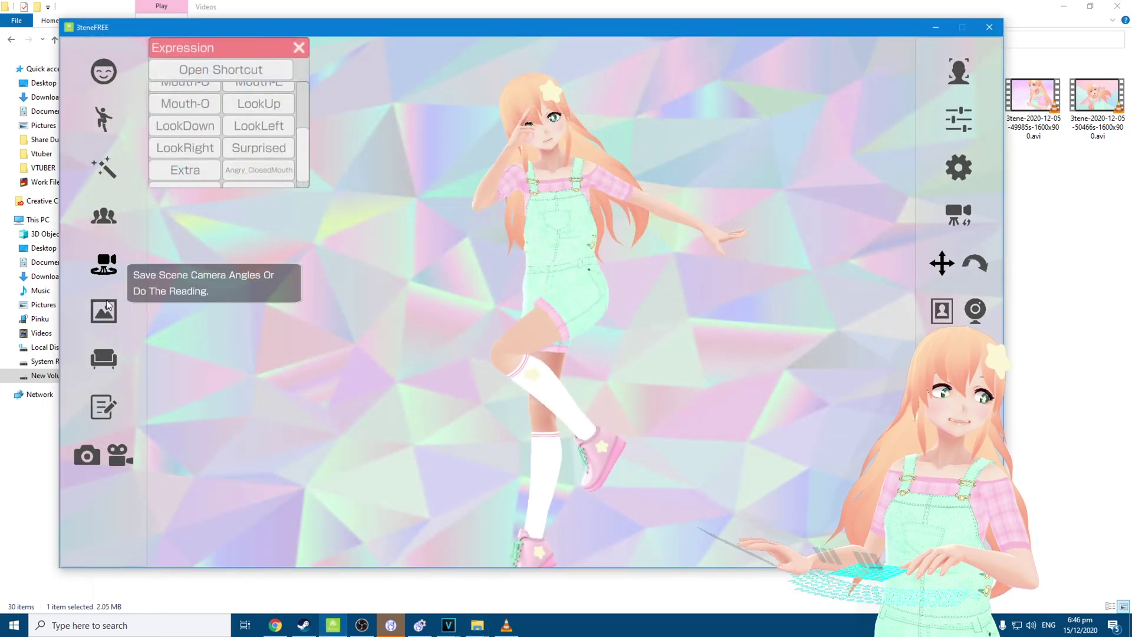
{"action": "left_click", "coordinate": [108, 161]}
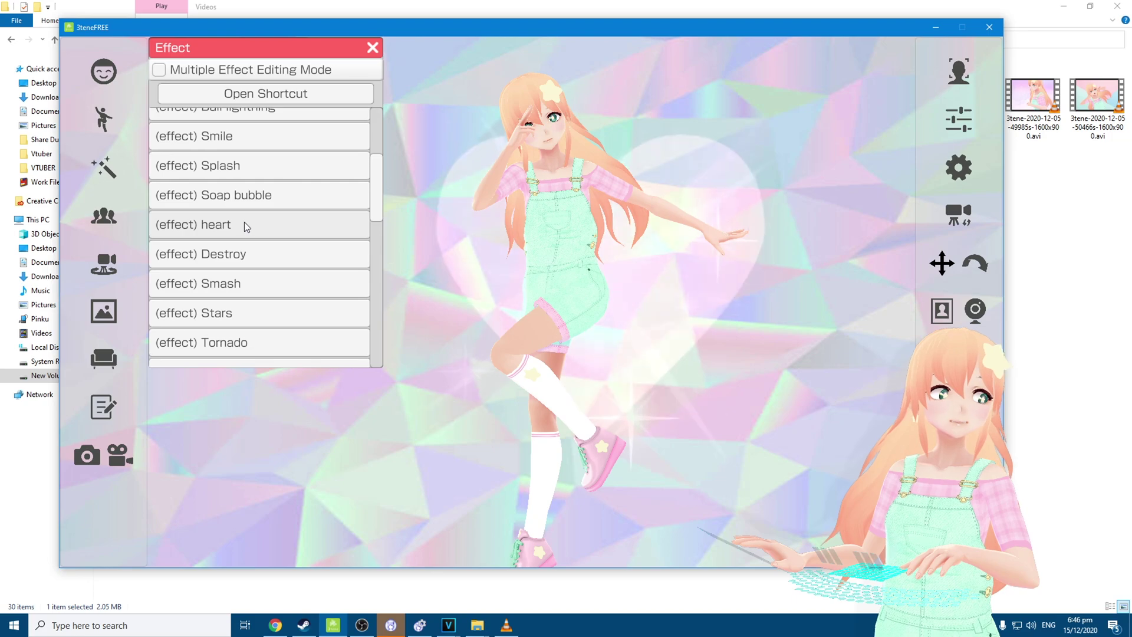
{"action": "left_click", "coordinate": [239, 296]}
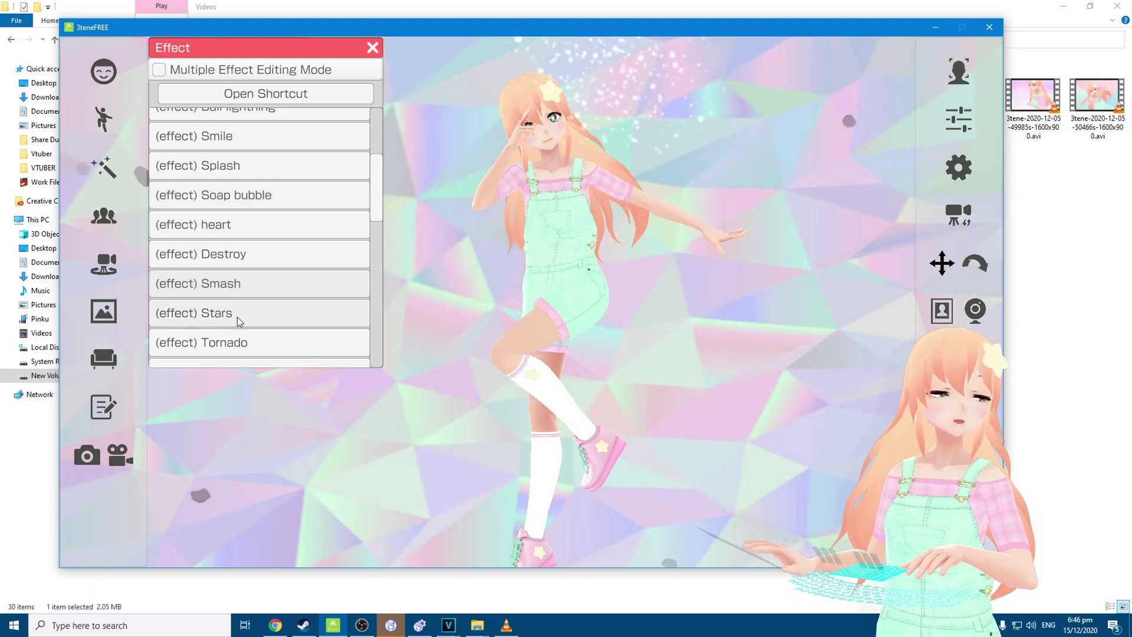
- Trigger the Spark 2, Skeleton, Fireworks and Death effects on the avatar scene, and close the effect list
{"action": "scroll", "coordinate": [247, 334], "scroll_direction": "down", "scroll_amount": 1}
{"action": "scroll", "coordinate": [261, 327], "scroll_direction": "down", "scroll_amount": 1}
{"action": "left_click", "coordinate": [260, 338]}
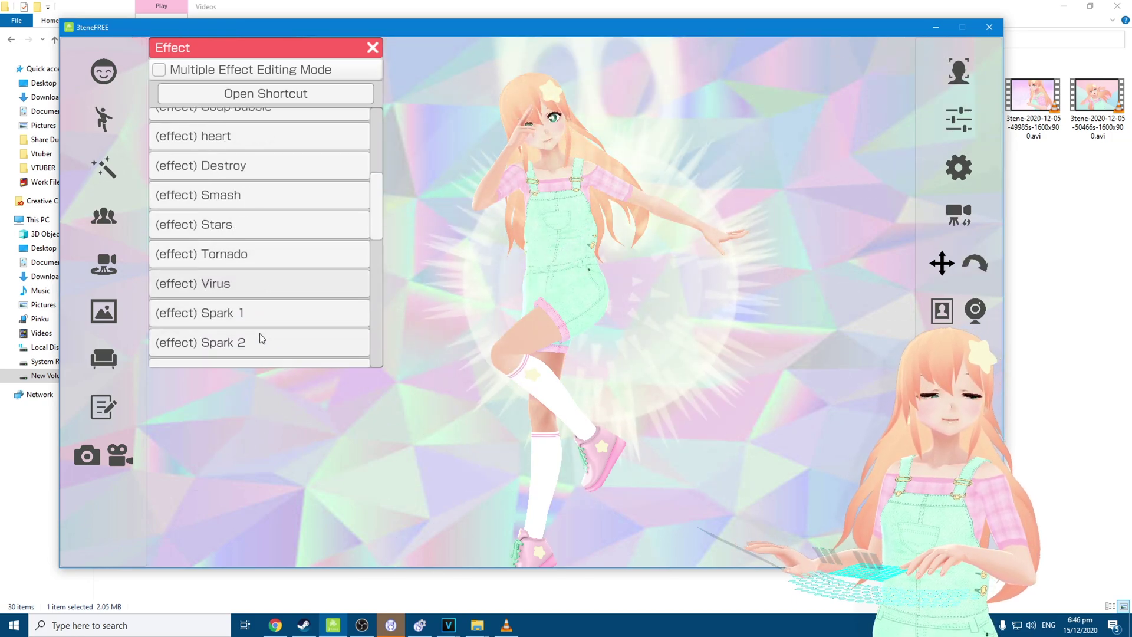
{"action": "scroll", "coordinate": [258, 326], "scroll_direction": "down", "scroll_amount": 1}
{"action": "scroll", "coordinate": [260, 334], "scroll_direction": "down", "scroll_amount": 1}
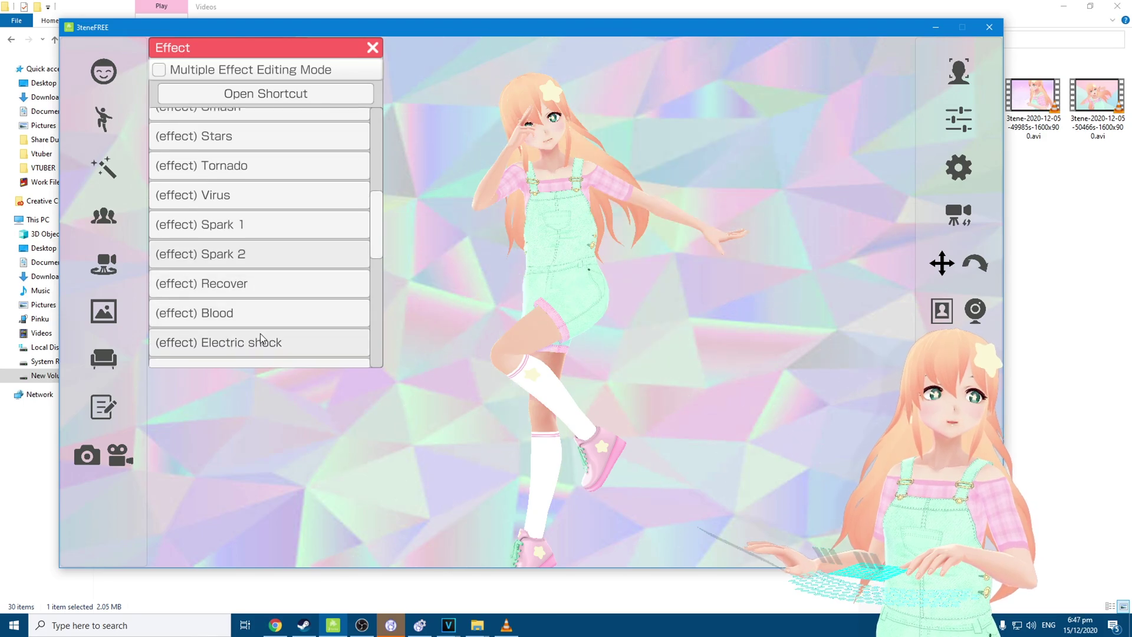
{"action": "scroll", "coordinate": [262, 344], "scroll_direction": "down", "scroll_amount": 1}
{"action": "left_click", "coordinate": [270, 335]}
{"action": "scroll", "coordinate": [289, 338], "scroll_direction": "down", "scroll_amount": 1}
{"action": "left_click", "coordinate": [301, 339]}
{"action": "scroll", "coordinate": [284, 342], "scroll_direction": "down", "scroll_amount": 1}
{"action": "left_click", "coordinate": [275, 329]}
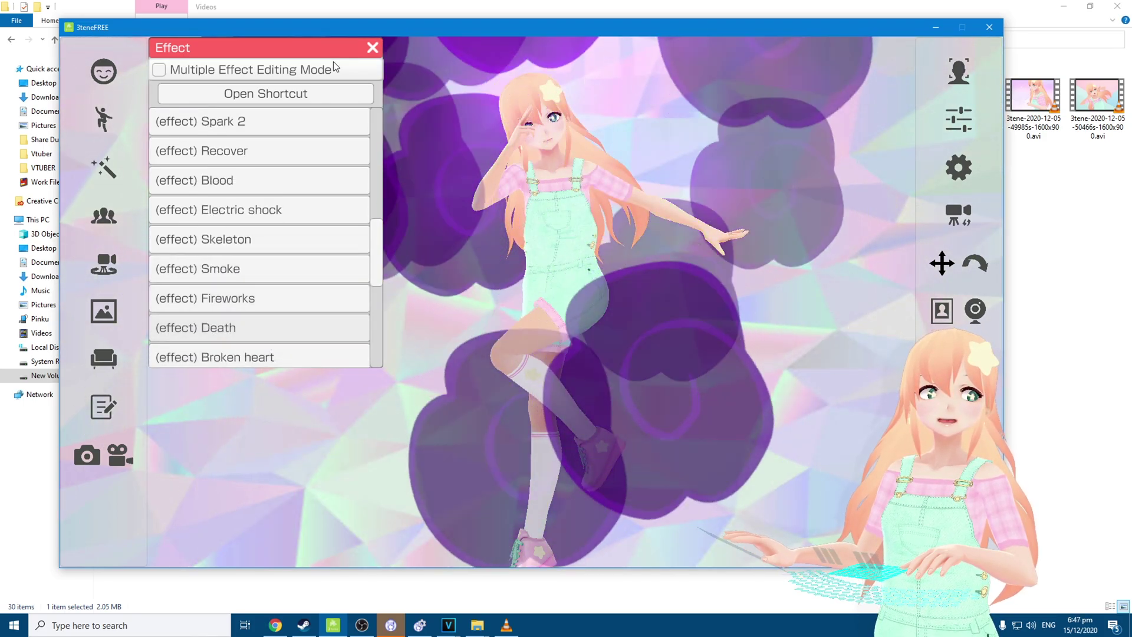
{"action": "left_click", "coordinate": [373, 47]}
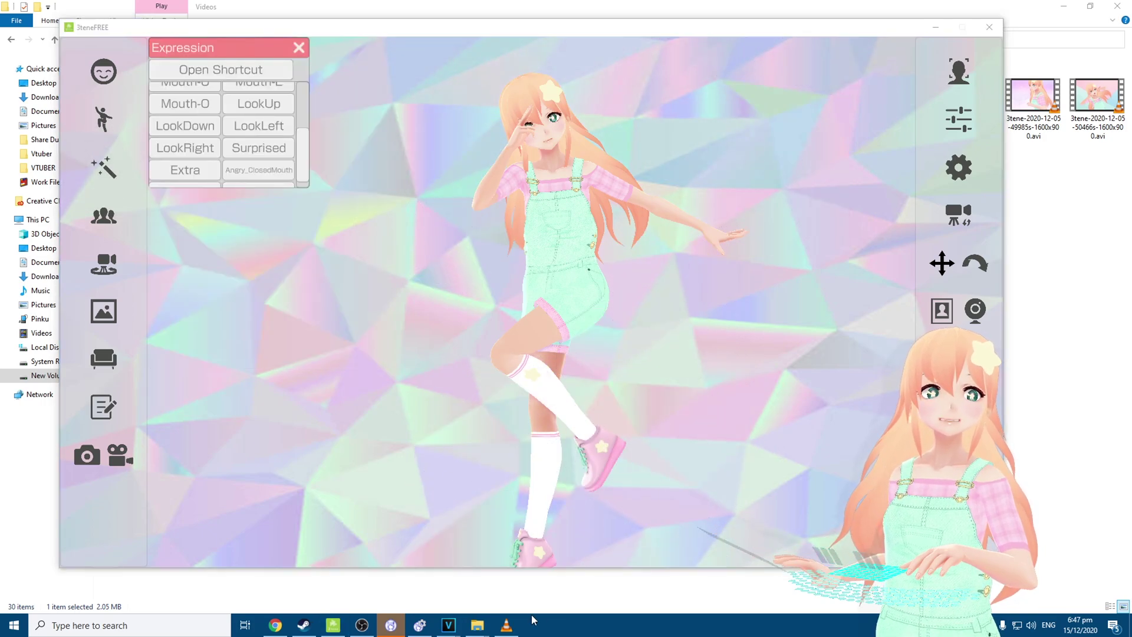
- Bring up VLC media player and close it, and minimize 3teneFREE
{"action": "left_click", "coordinate": [503, 630]}
{"action": "left_click", "coordinate": [12, 603]}
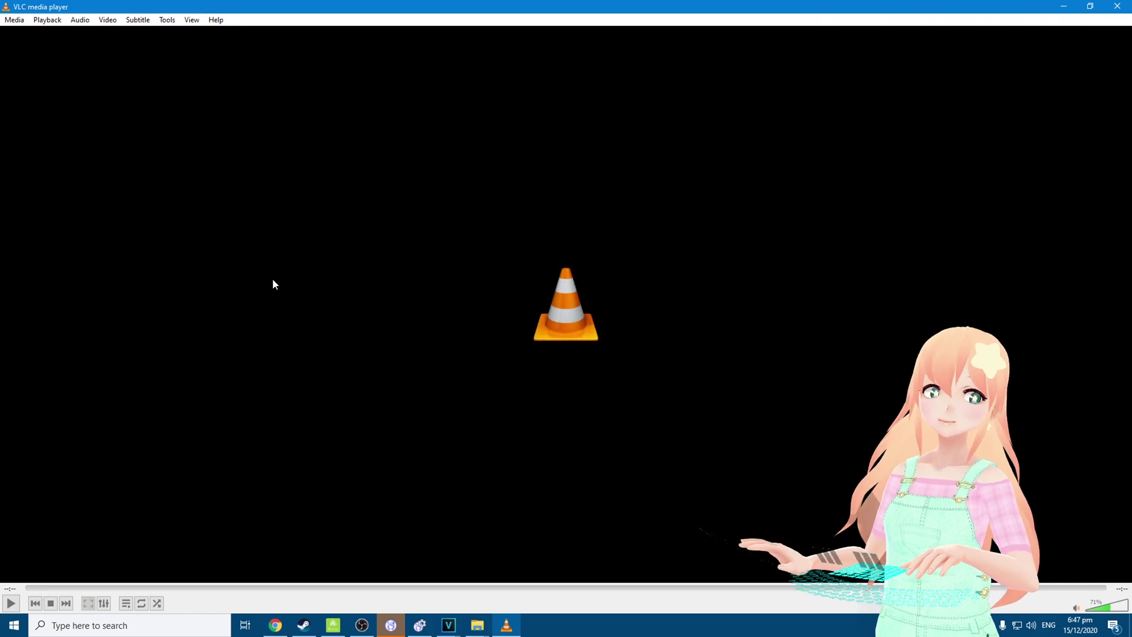
{"action": "left_click", "coordinate": [1120, 7]}
{"action": "left_click", "coordinate": [937, 28]}
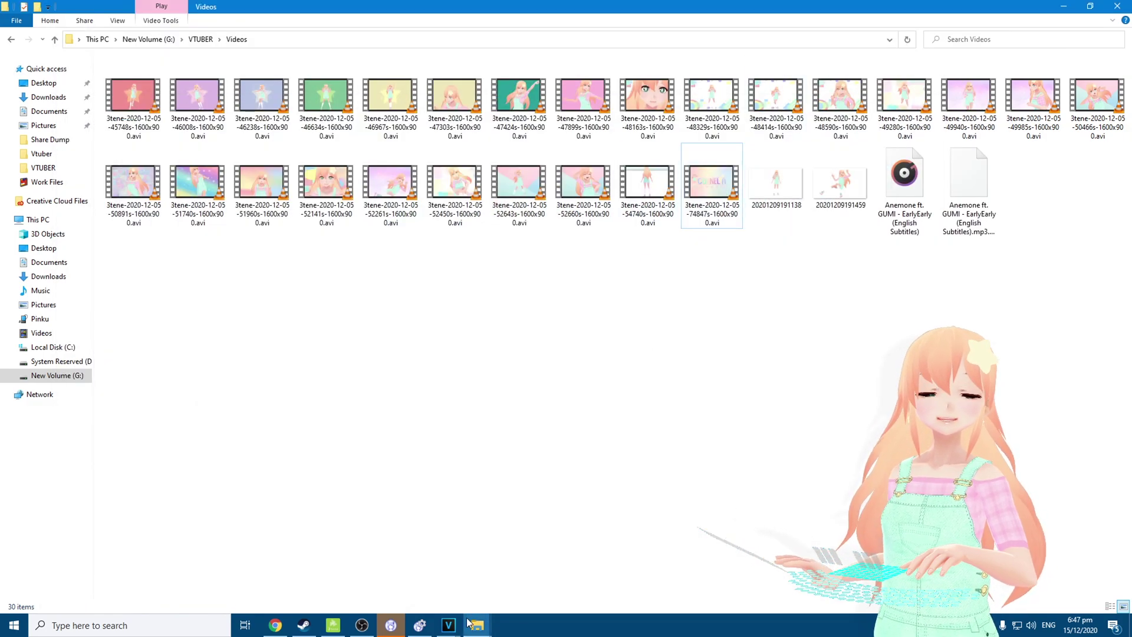
- Switch to the empty VEGAS Pro 16.0 project and float the Videos folder as a smaller window over it
{"action": "mouse_move", "coordinate": [453, 626]}
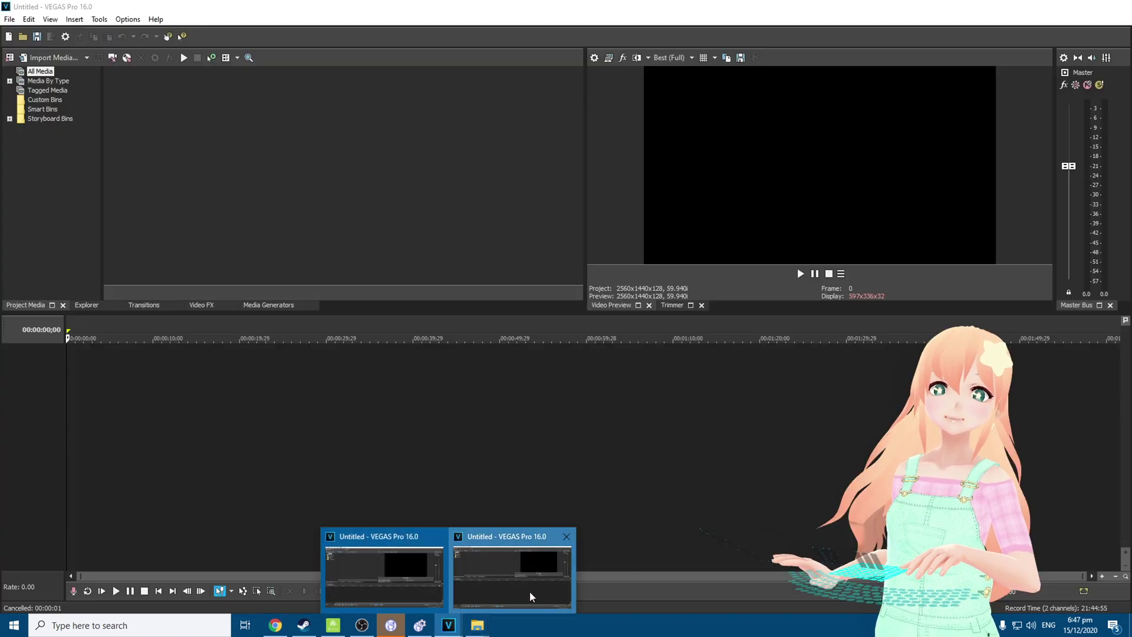
{"action": "left_click", "coordinate": [531, 584]}
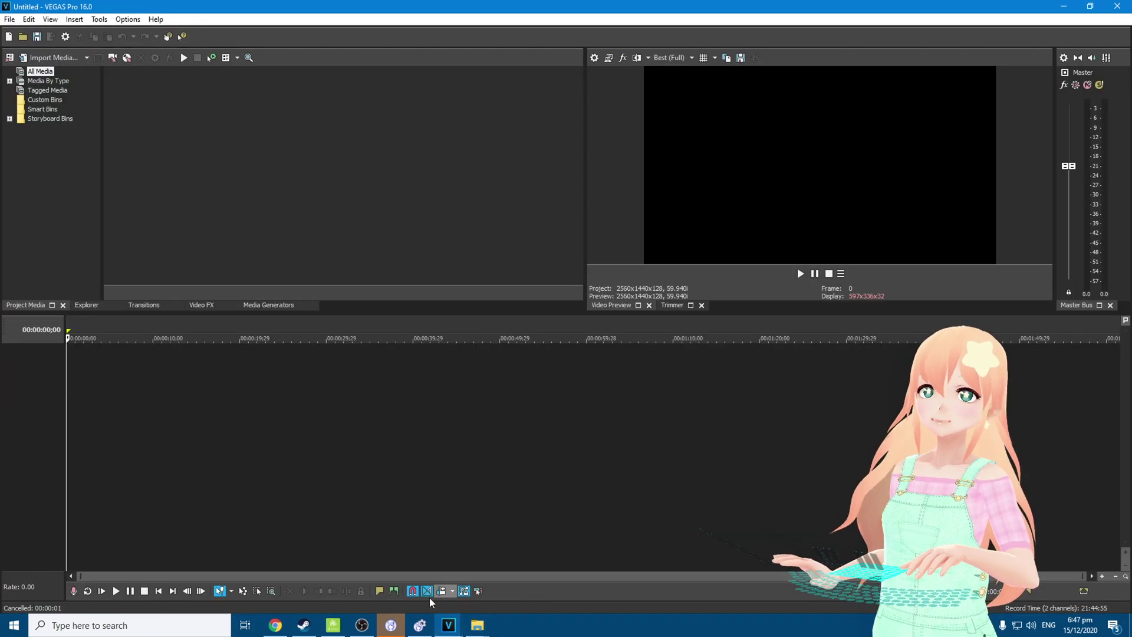
{"action": "left_click", "coordinate": [478, 625]}
{"action": "left_click", "coordinate": [484, 583]}
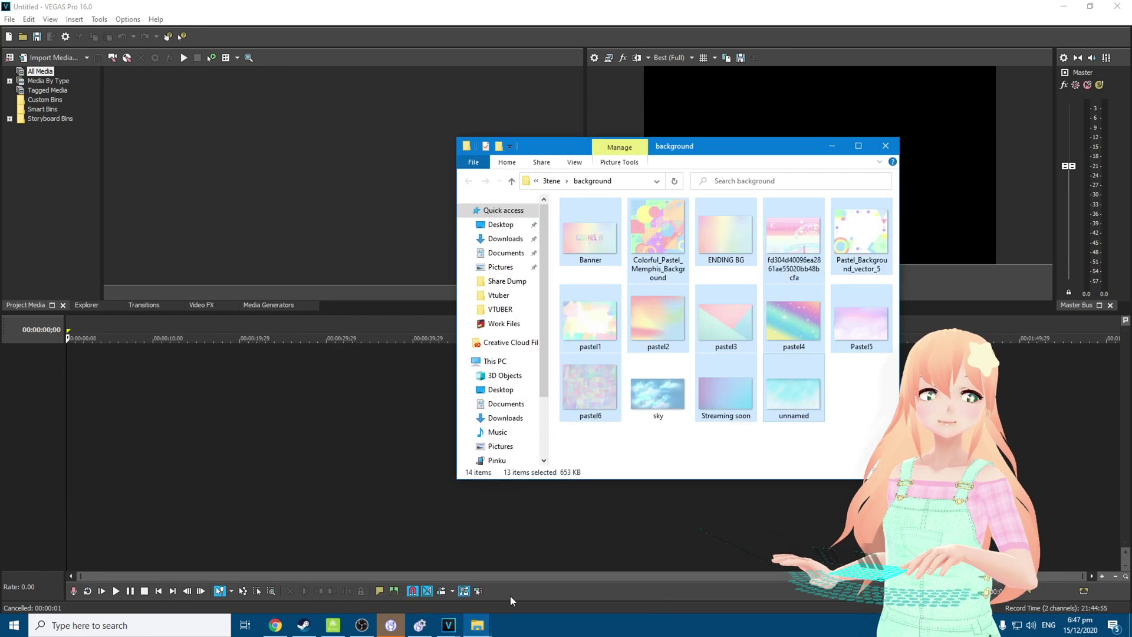
{"action": "left_click", "coordinate": [832, 146]}
{"action": "left_click", "coordinate": [478, 625]}
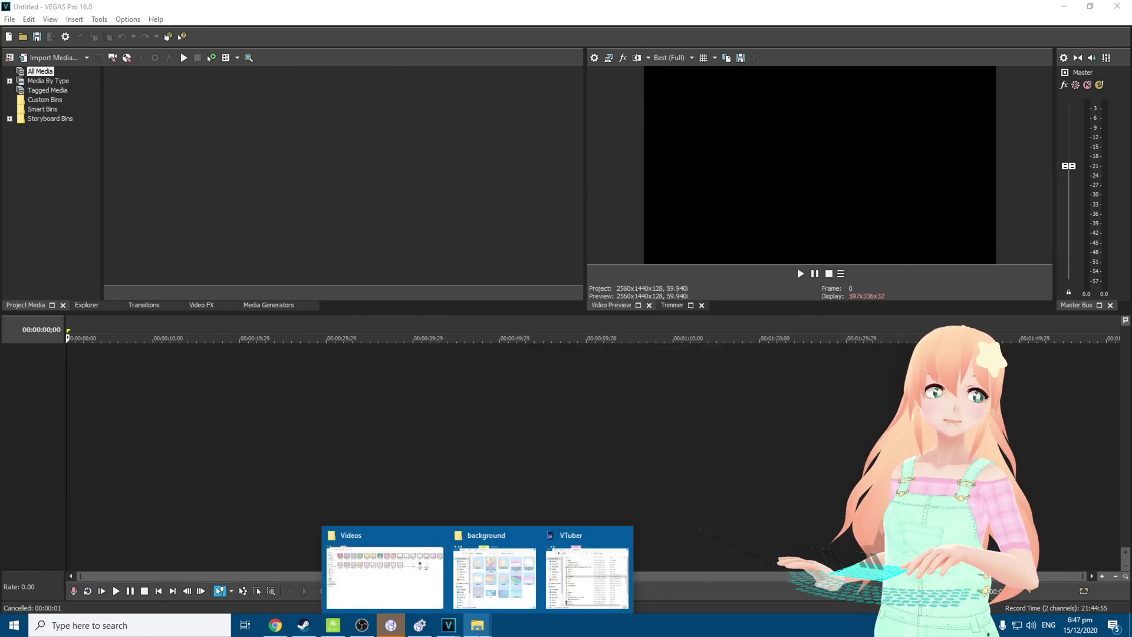
{"action": "left_click", "coordinate": [397, 592]}
{"action": "left_click_drag", "start_coordinate": [732, 6], "coordinate": [816, 111]}
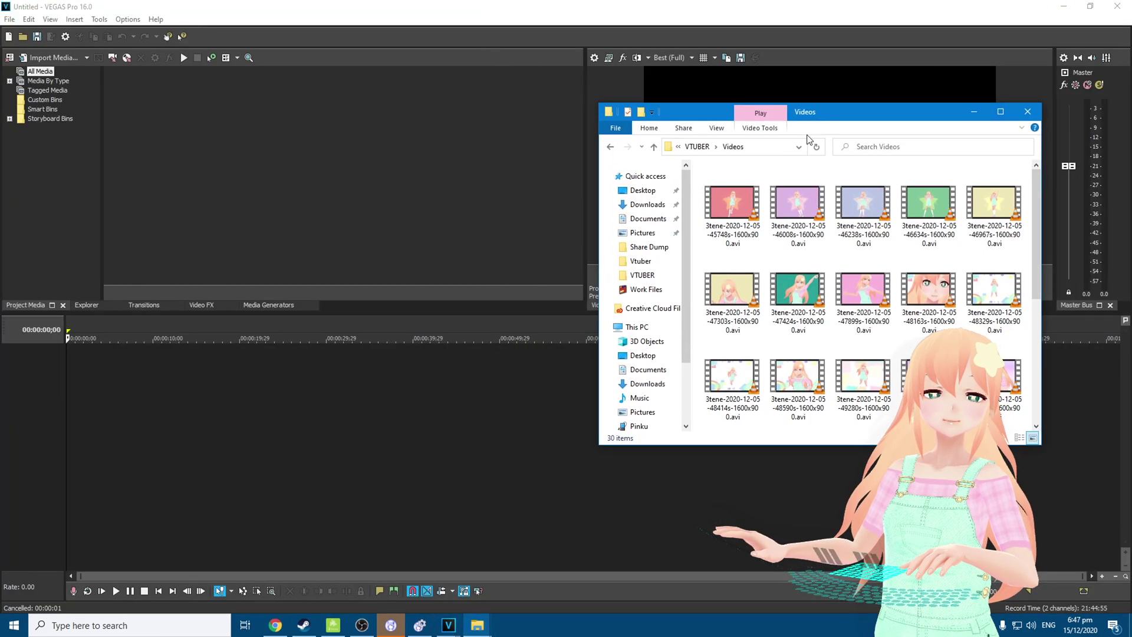
- Add the 45748s clip at the start of the timeline, declining to match the project settings, and trim it to about 7 seconds
{"action": "left_click", "coordinate": [713, 218]}
{"action": "left_click_drag", "start_coordinate": [88, 373], "coordinate": [88, 372]}
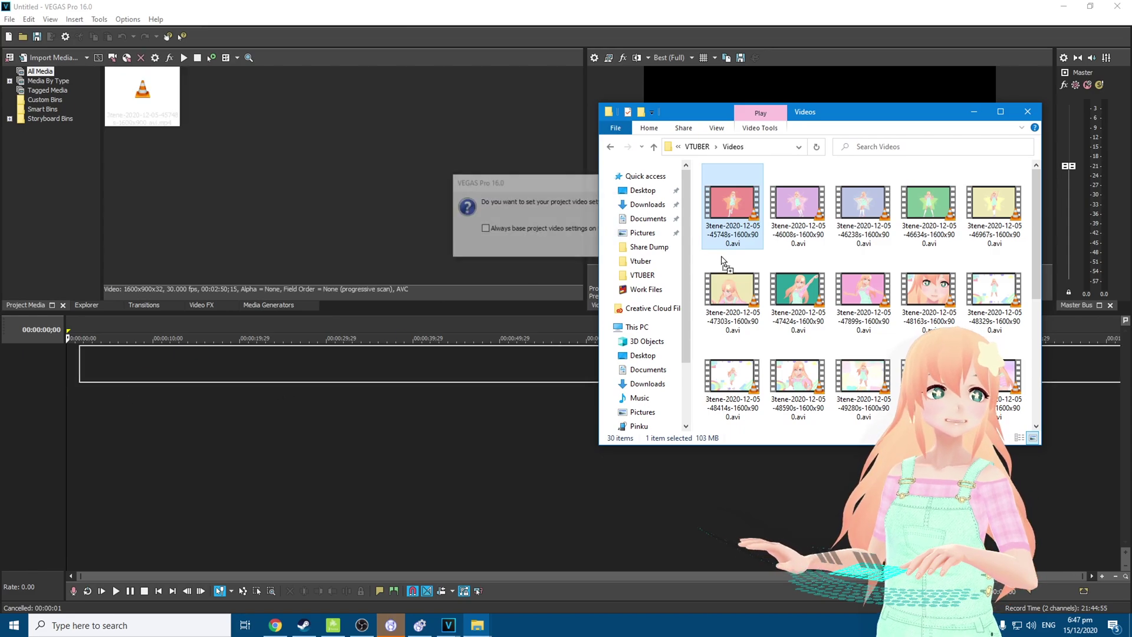
{"action": "left_click", "coordinate": [671, 248]}
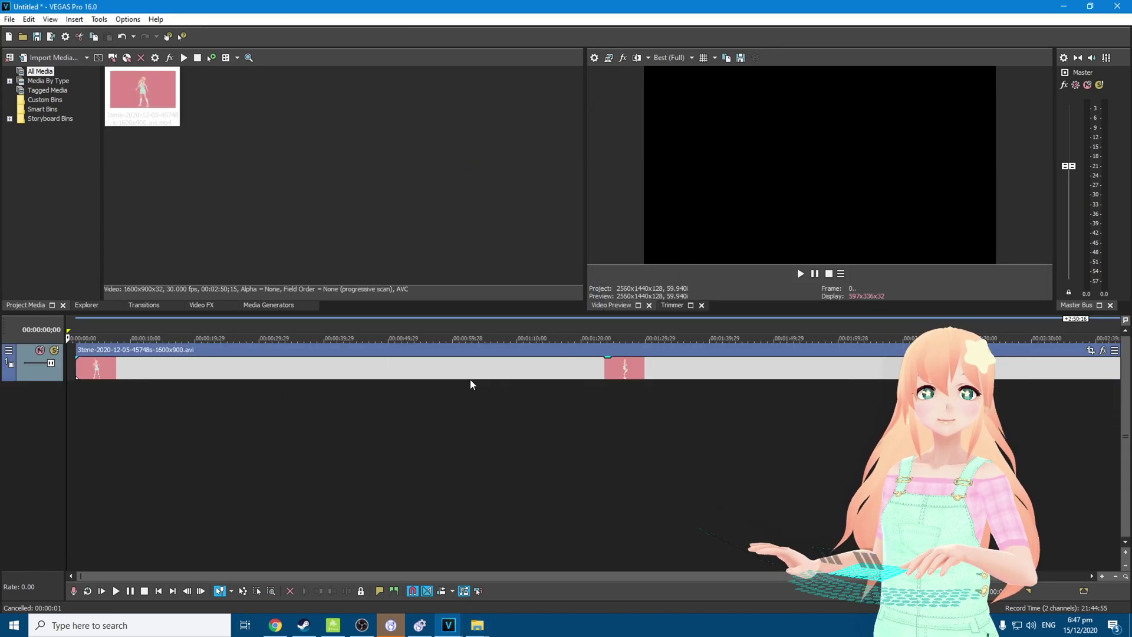
{"action": "scroll", "coordinate": [346, 359], "scroll_direction": "down", "scroll_amount": 2}
{"action": "left_click_drag", "start_coordinate": [1111, 373], "coordinate": [117, 373]}
- Mark a loop region of about 32 seconds from the timeline start and insert an audio track below the video track
{"action": "left_click_drag", "start_coordinate": [71, 335], "coordinate": [263, 336]}
{"action": "left_click", "coordinate": [332, 449]}
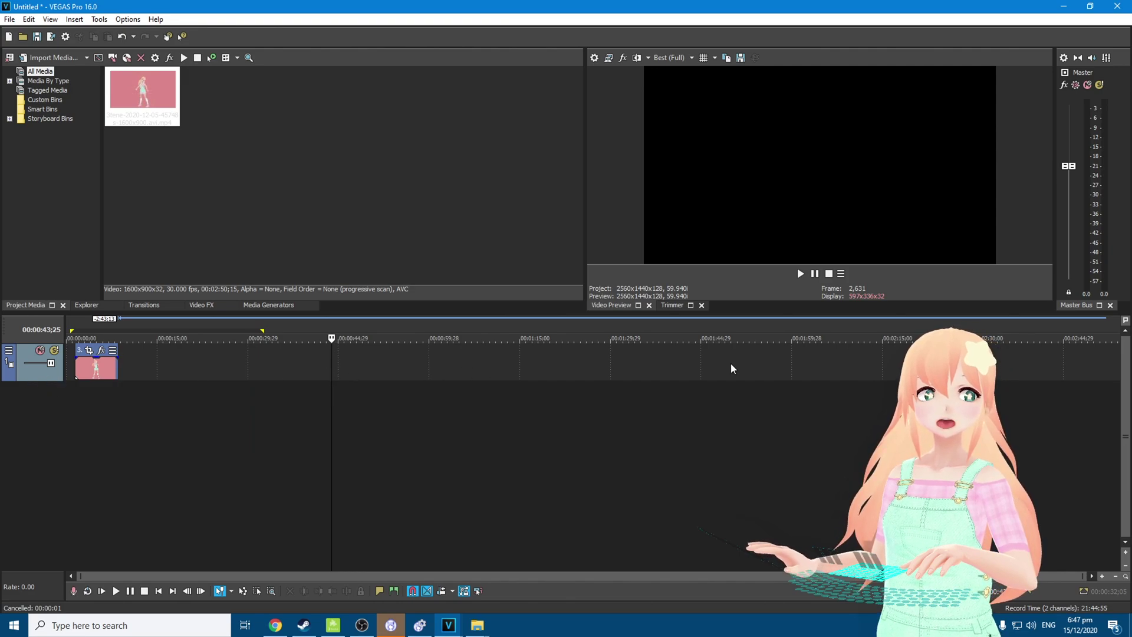
{"action": "right_click", "coordinate": [32, 410]}
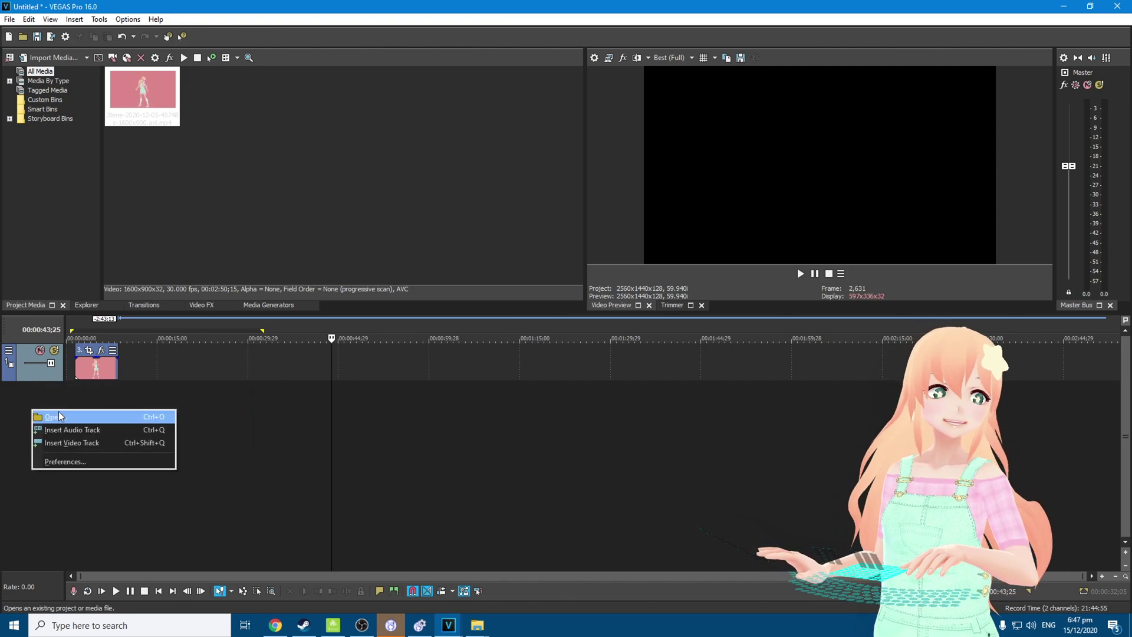
{"action": "left_click", "coordinate": [71, 430]}
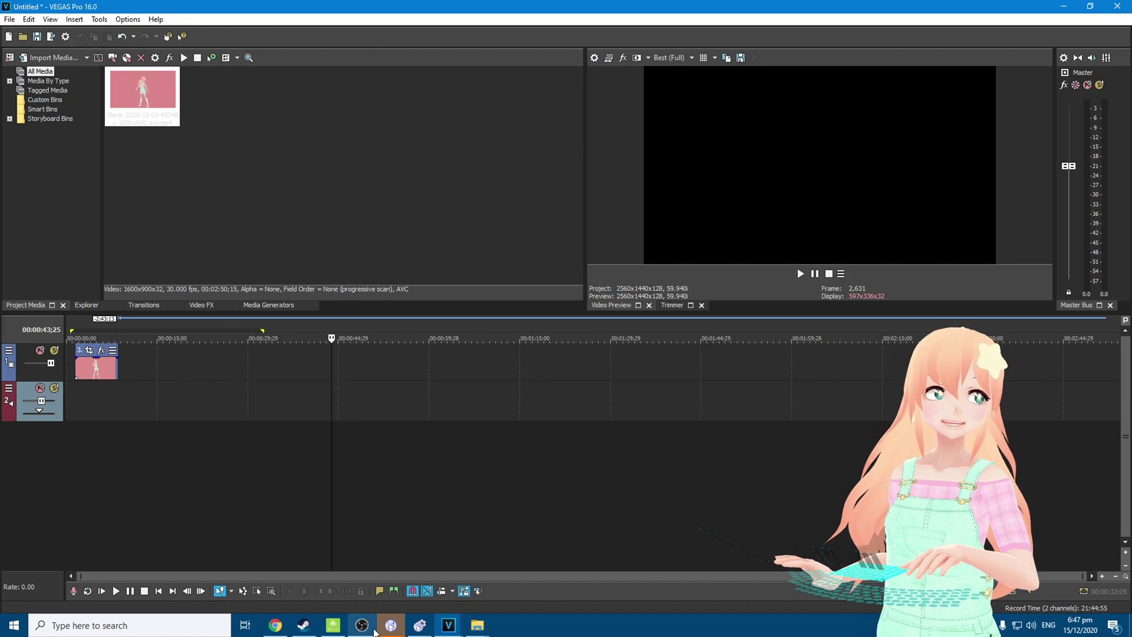
- Add the 49985s and 52643s clips end to end after the first clip, and preview the first clip at 00:00:05;13
{"action": "left_click", "coordinate": [479, 626]}
{"action": "left_click", "coordinate": [389, 581]}
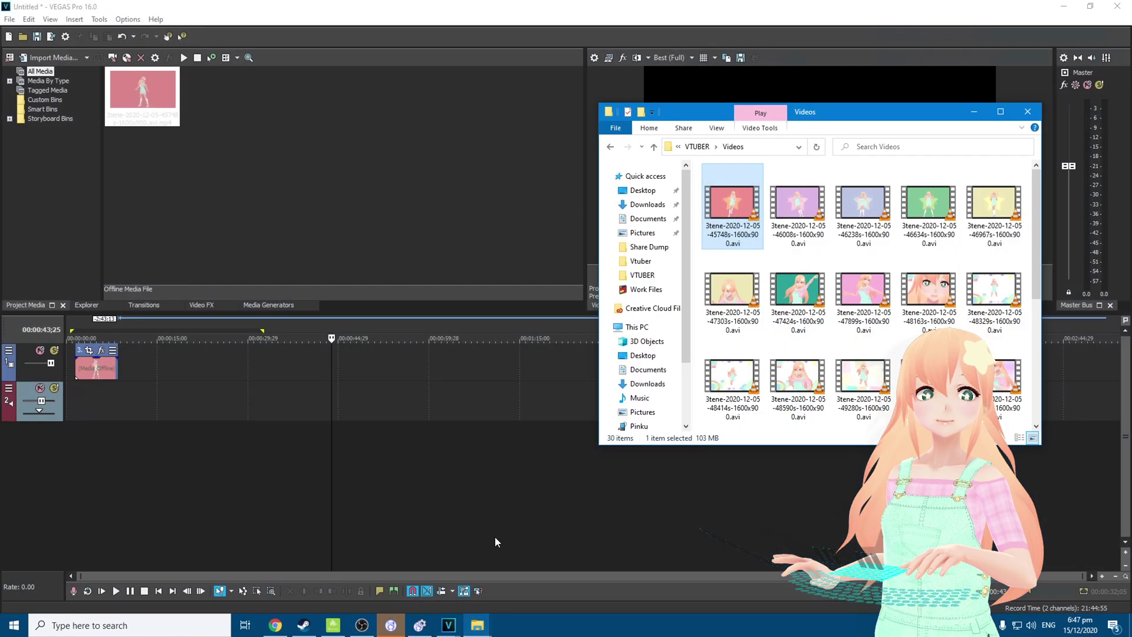
{"action": "left_click_drag", "start_coordinate": [1011, 372], "coordinate": [130, 376]}
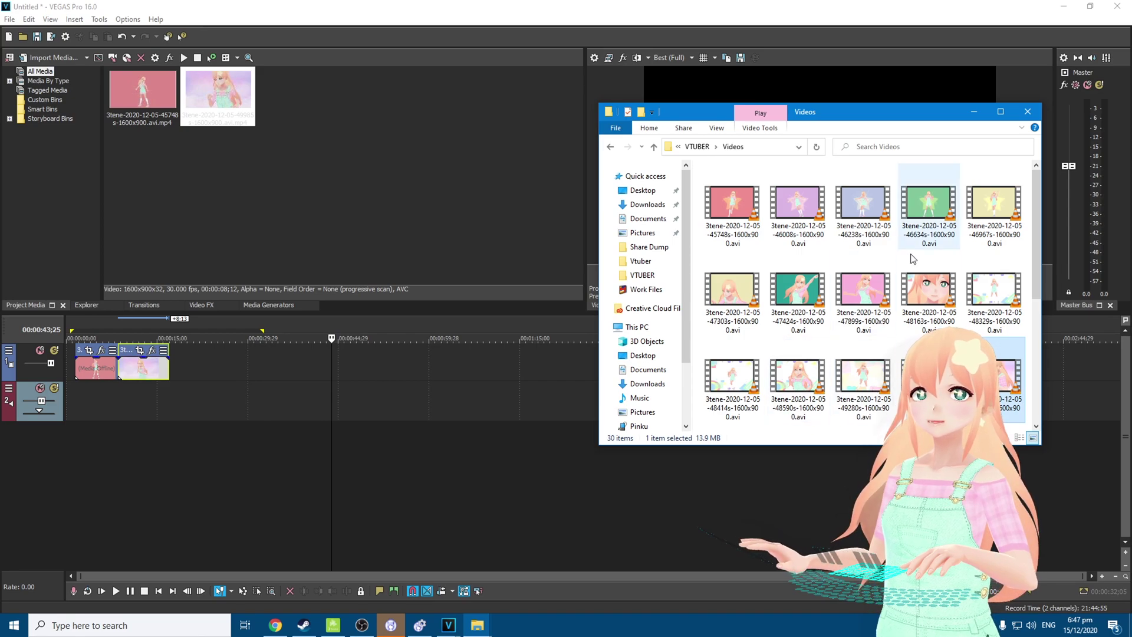
{"action": "scroll", "coordinate": [867, 377], "scroll_direction": "down", "scroll_amount": 4}
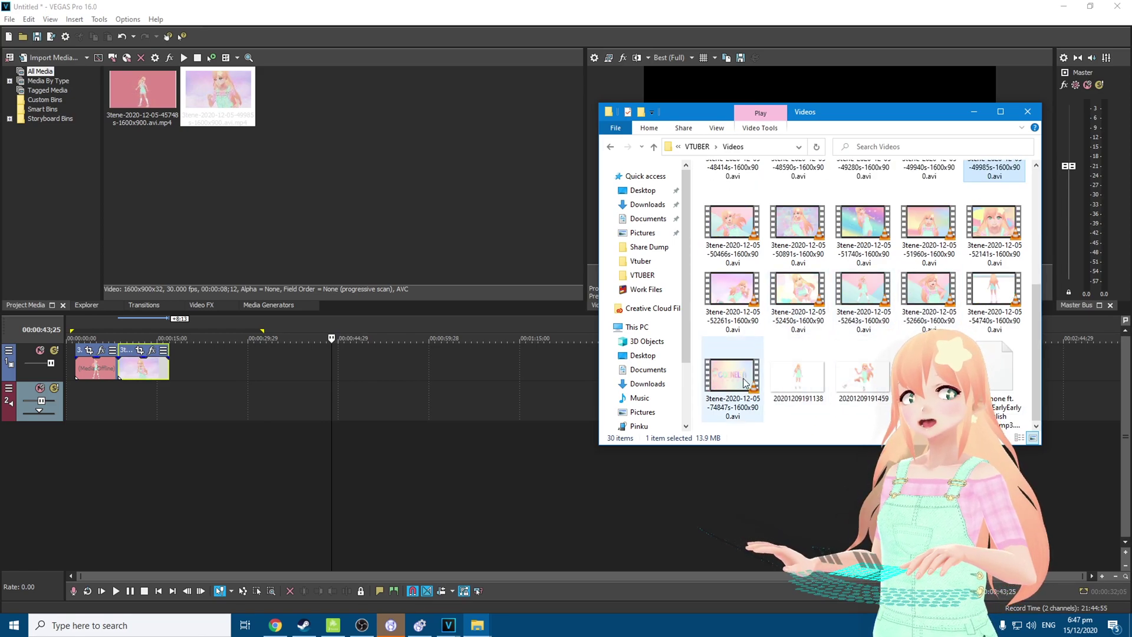
{"action": "left_click_drag", "start_coordinate": [849, 298], "coordinate": [181, 377]}
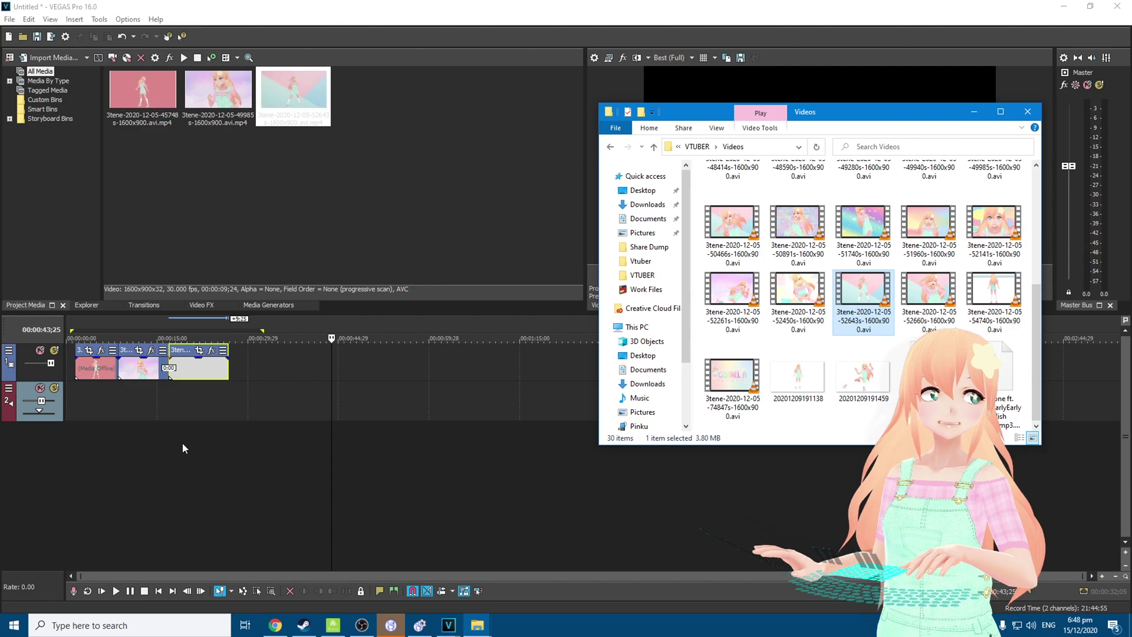
{"action": "left_click", "coordinate": [117, 448]}
{"action": "left_click", "coordinate": [99, 447]}
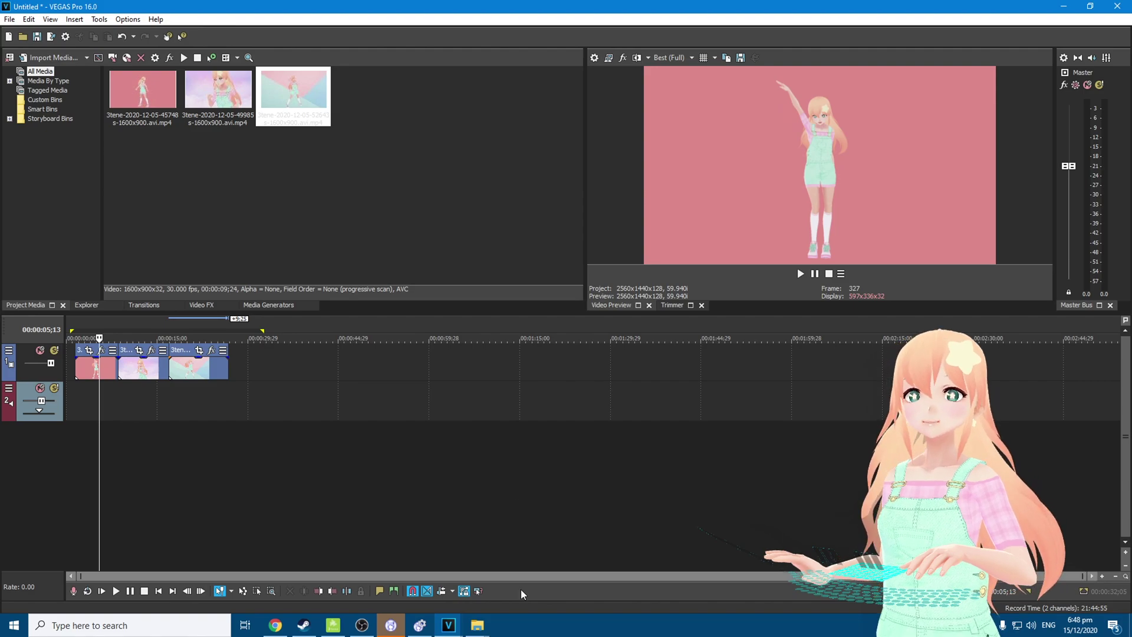
- Look through the recorded clips in the Videos folder, and return to the timeline at 00:00:02;16
{"action": "mouse_move", "coordinate": [478, 625]}
{"action": "left_click", "coordinate": [384, 575]}
{"action": "scroll", "coordinate": [869, 264], "scroll_direction": "up", "scroll_amount": 1}
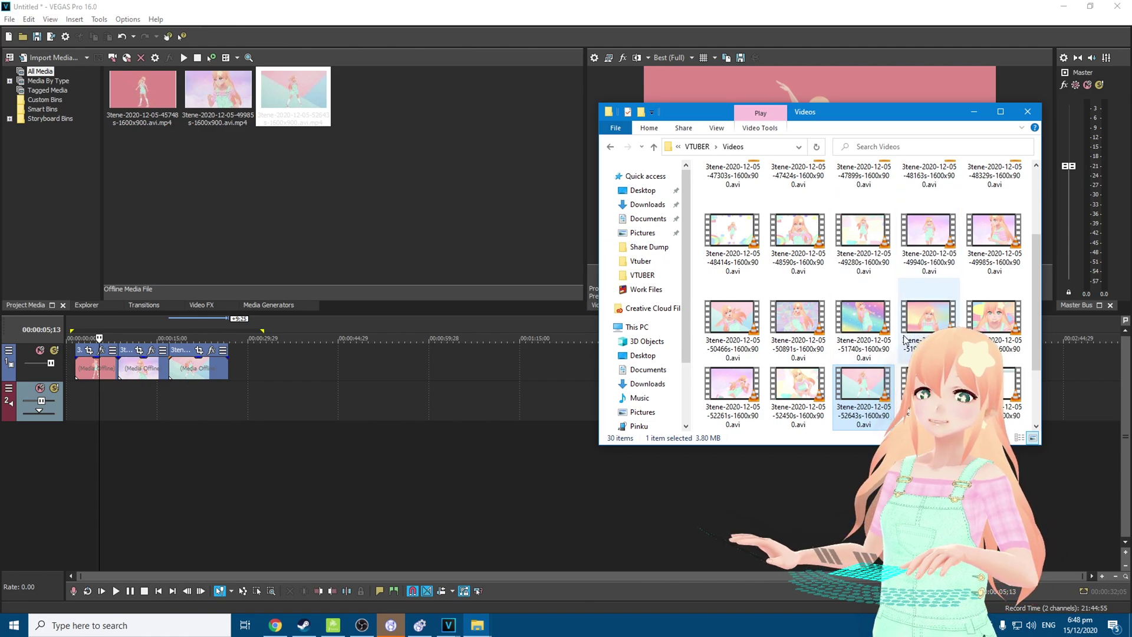
{"action": "scroll", "coordinate": [854, 356], "scroll_direction": "down", "scroll_amount": 1}
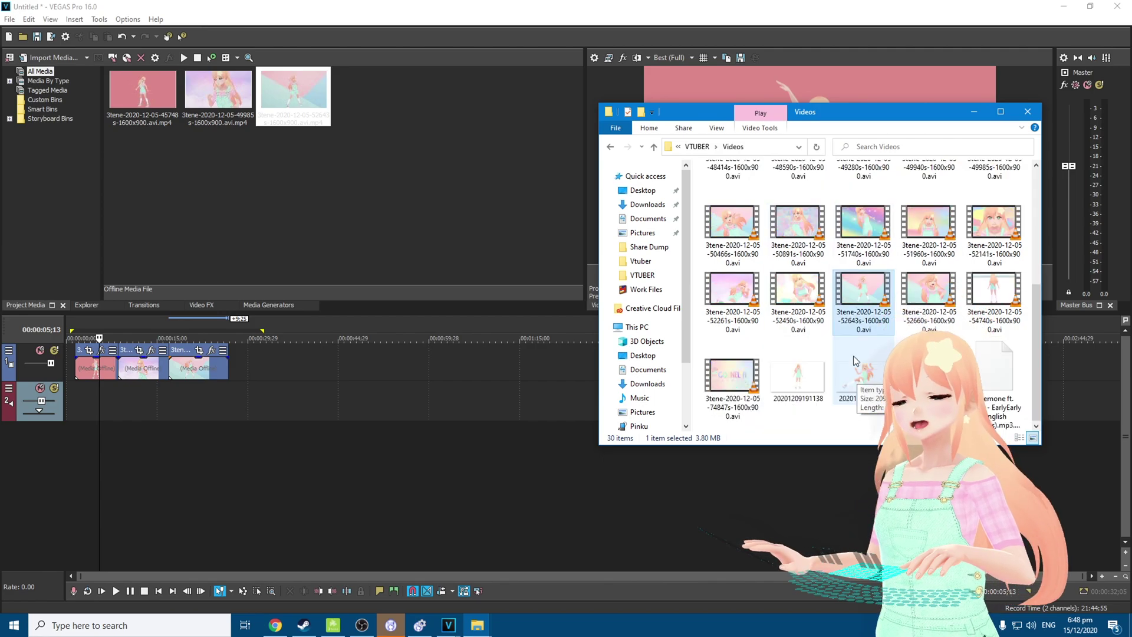
{"action": "scroll", "coordinate": [808, 372], "scroll_direction": "up", "scroll_amount": 2}
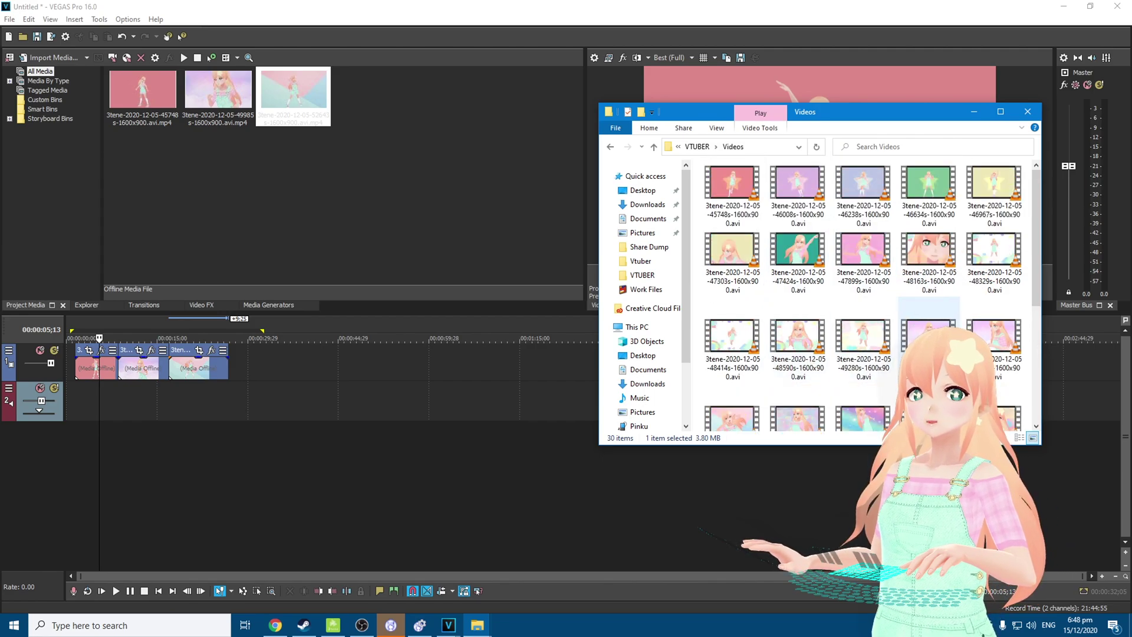
{"action": "scroll", "coordinate": [816, 329], "scroll_direction": "down", "scroll_amount": 3}
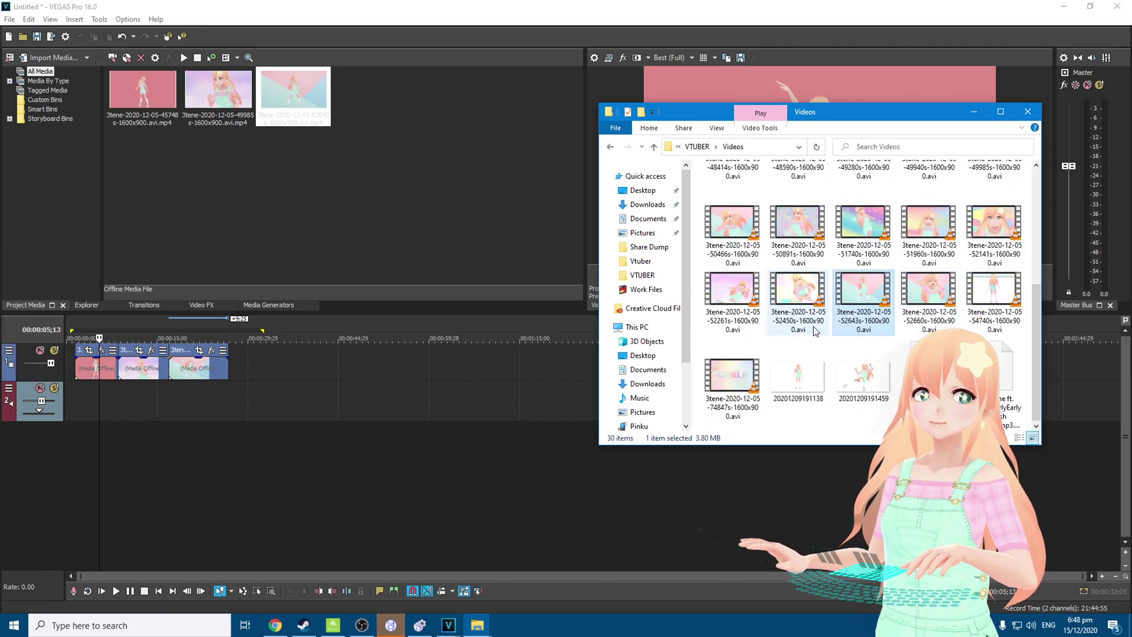
{"action": "scroll", "coordinate": [814, 343], "scroll_direction": "up", "scroll_amount": 3}
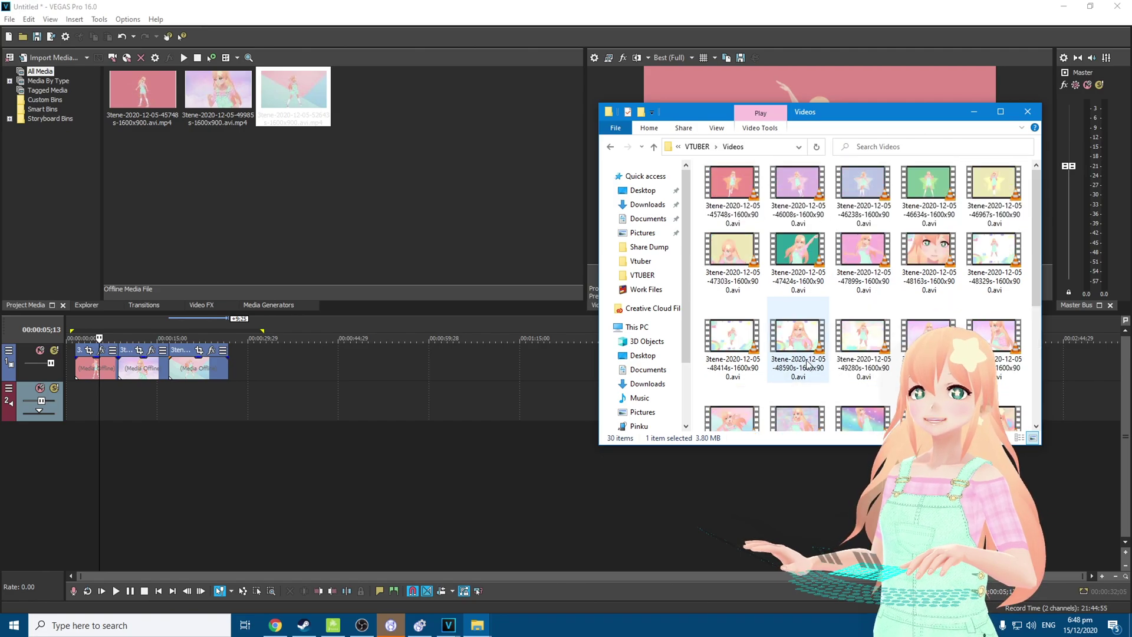
{"action": "left_click", "coordinate": [296, 486]}
{"action": "left_click", "coordinate": [83, 442]}
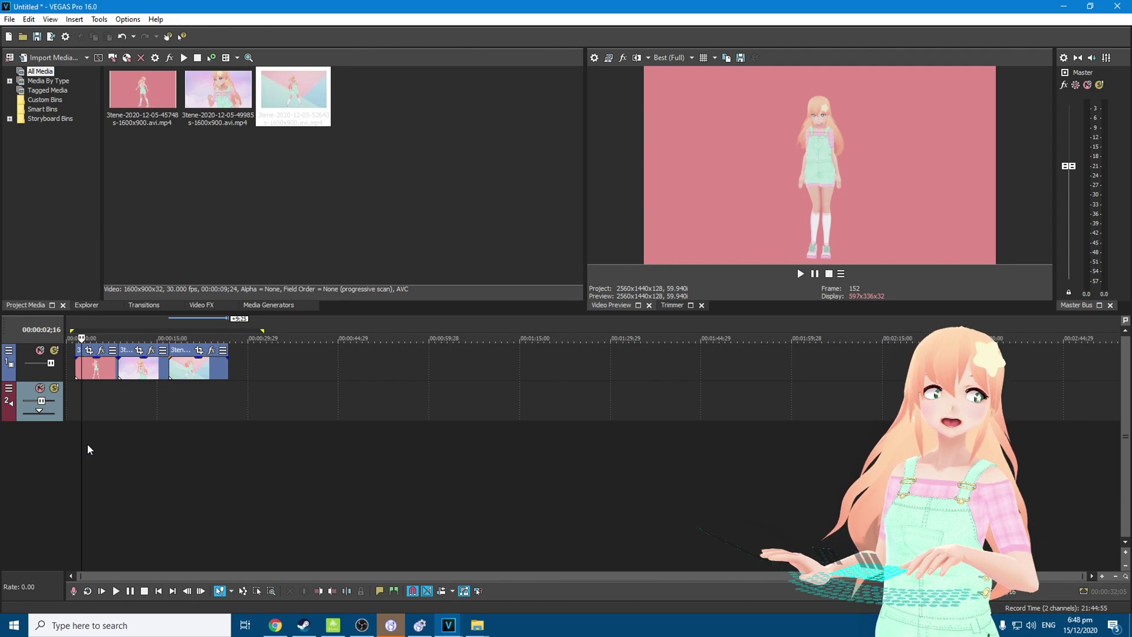
- Minimize the Groove Music and Videos folder windows to clear the desktop
{"action": "key", "text": "alt+Tab"}
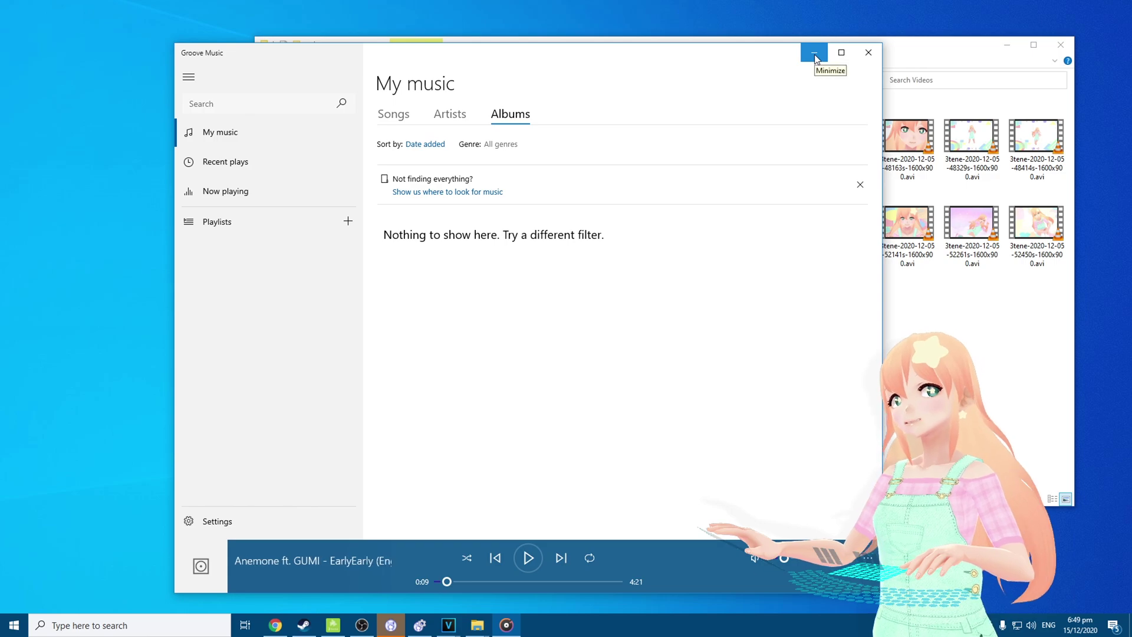
{"action": "left_click", "coordinate": [814, 56]}
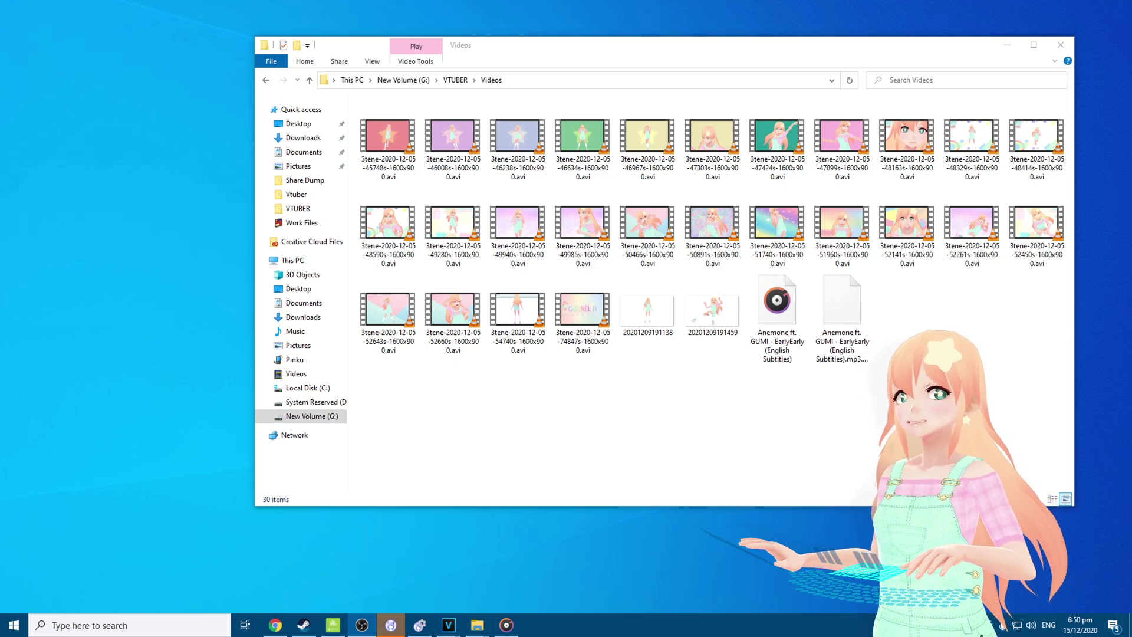
{"action": "left_click", "coordinate": [772, 453]}
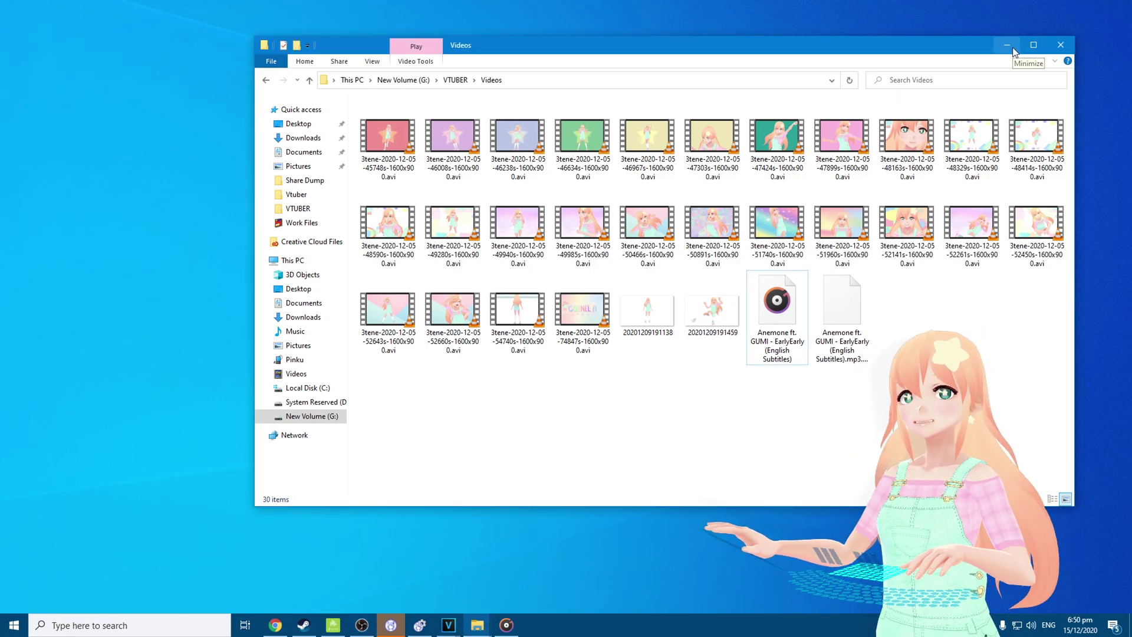
{"action": "left_click", "coordinate": [1007, 45]}
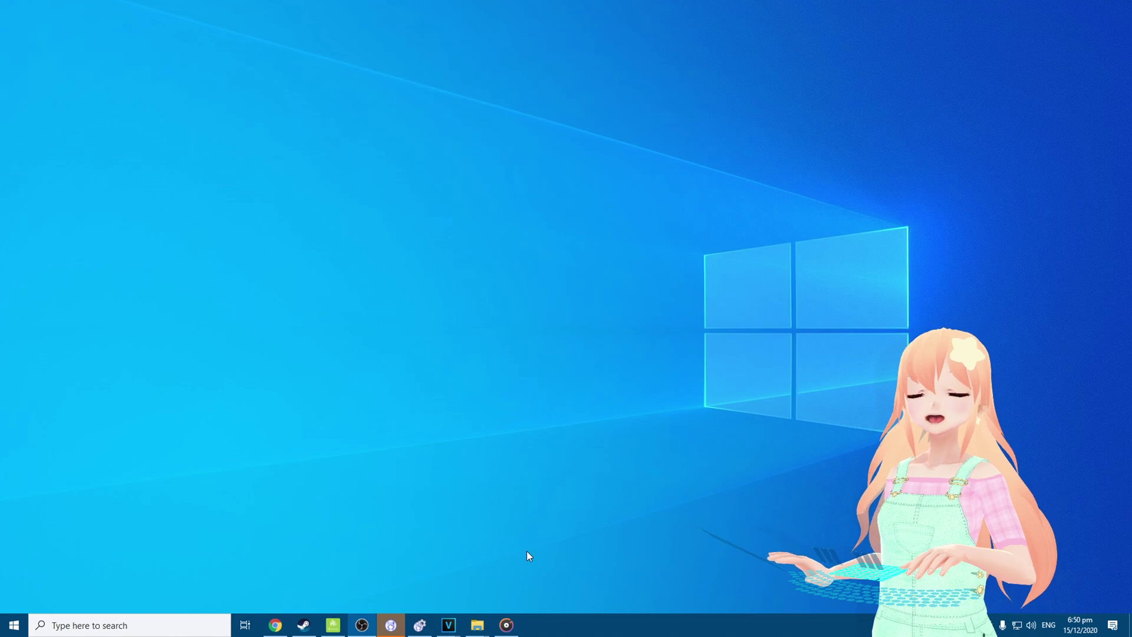